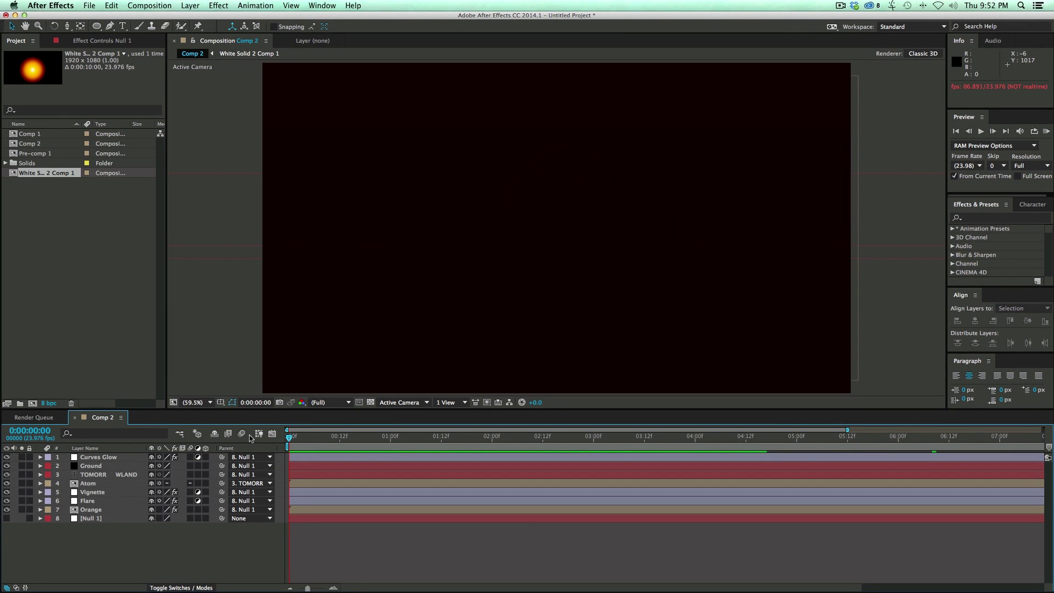
RAM-preview the finished TOMORROWLAND title animation in Comp 2
key(space)
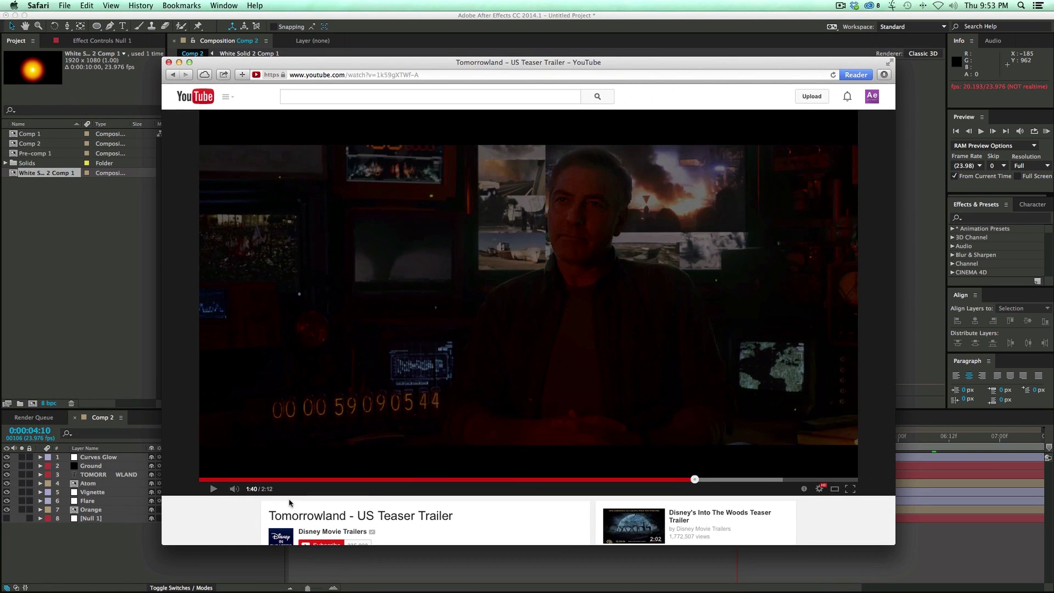
Play the Tomorrowland teaser, pause on the TOMORROWLAND sunrise title at 1:45, then close the browser
click(213, 488)
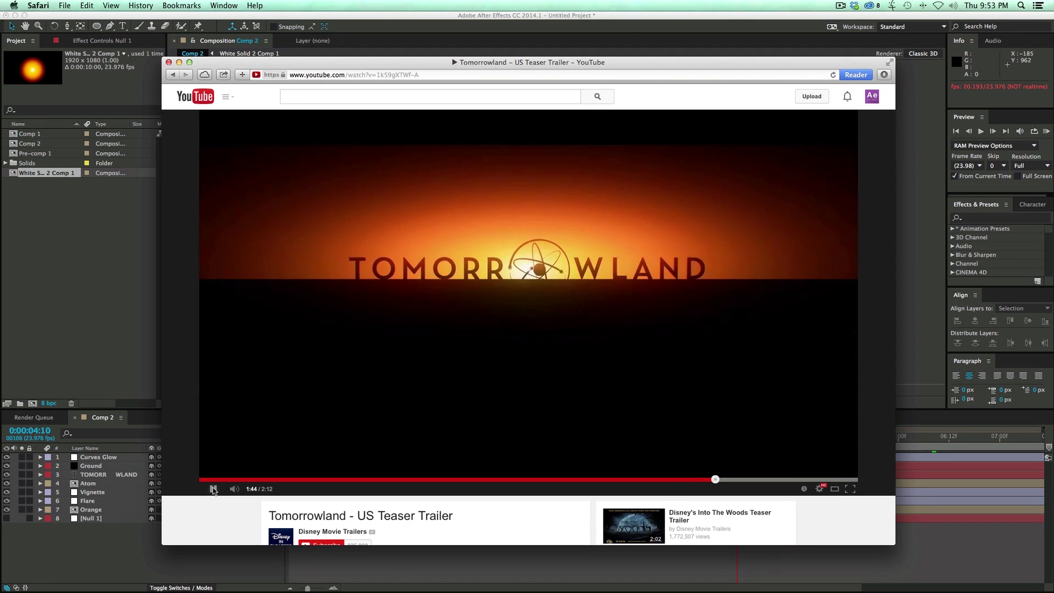
click(559, 249)
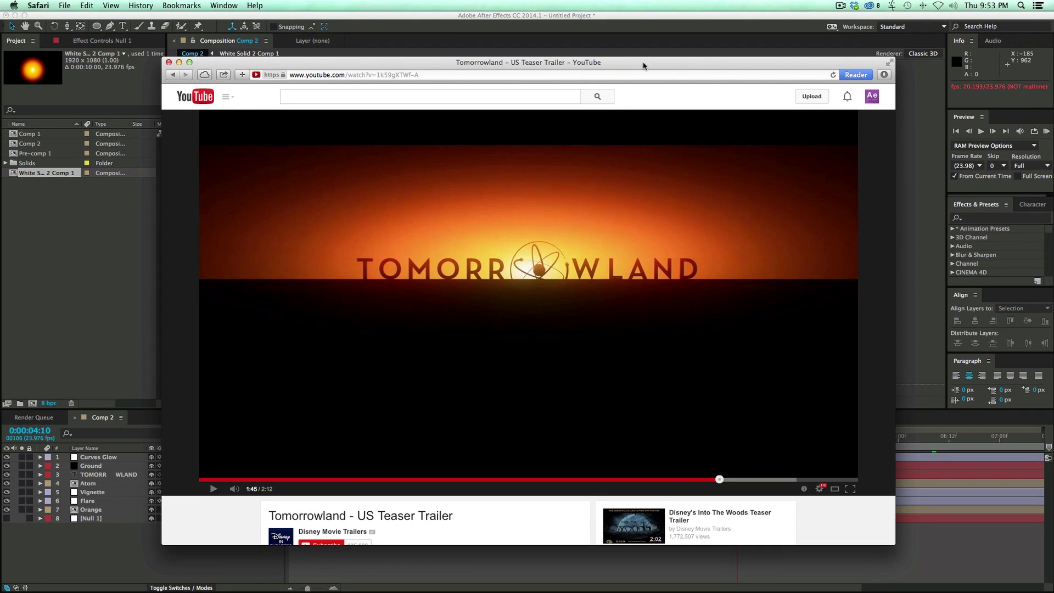
key(super+w)
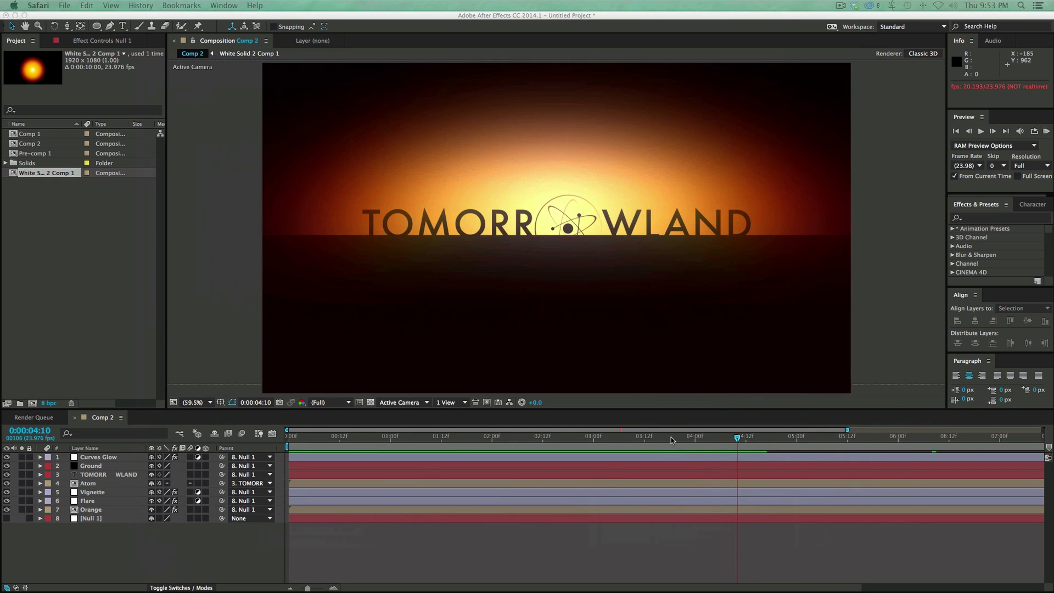
Replay the Comp 2 title animation from the start, then begin a new 1920×1080 Comp 3
drag(670, 439, 248, 442)
key(space)
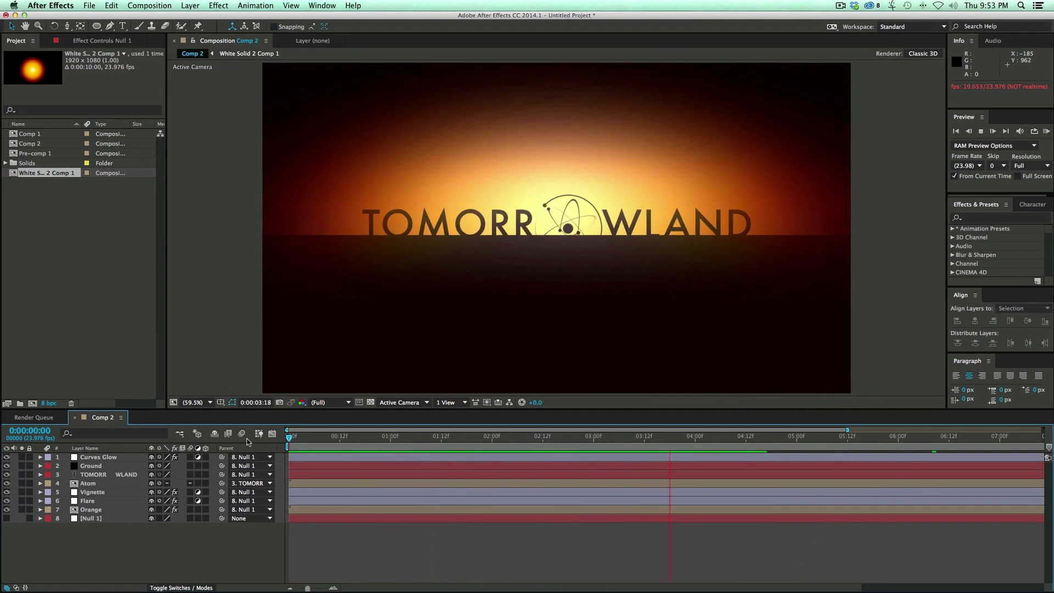
key(space)
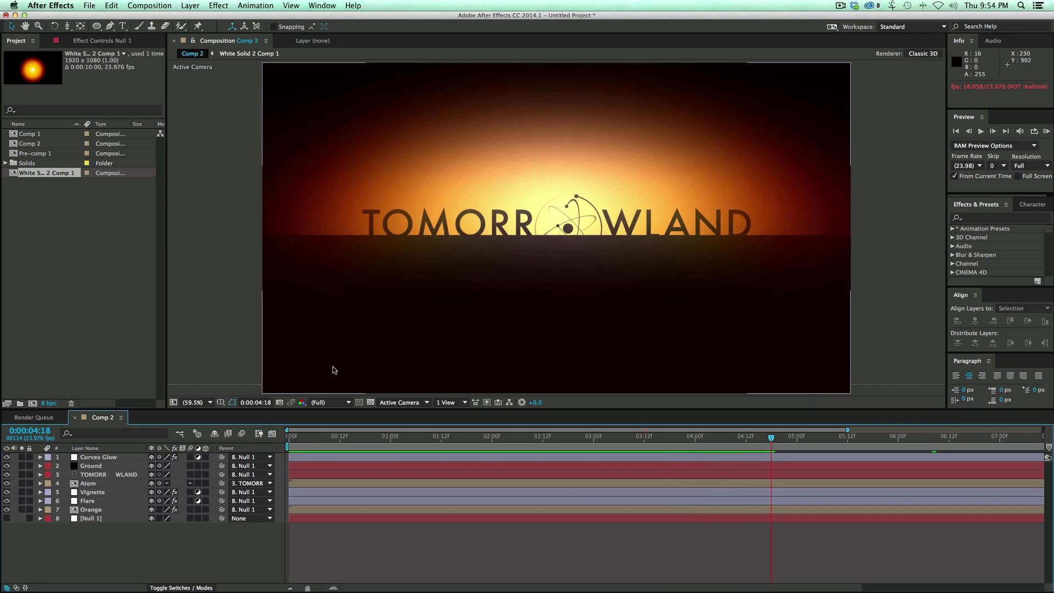
key(super+n)
Create the new composition named 'tomorrowland' and show its transparency grid
drag(560, 162, 561, 161)
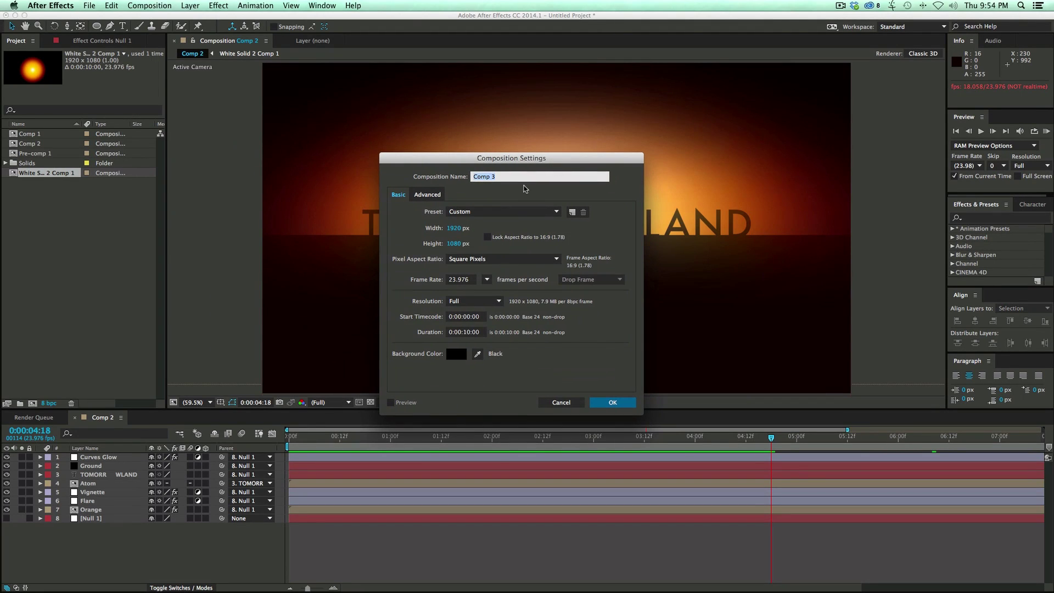
key(BackSpace)
text(tomorrowland)
click(619, 403)
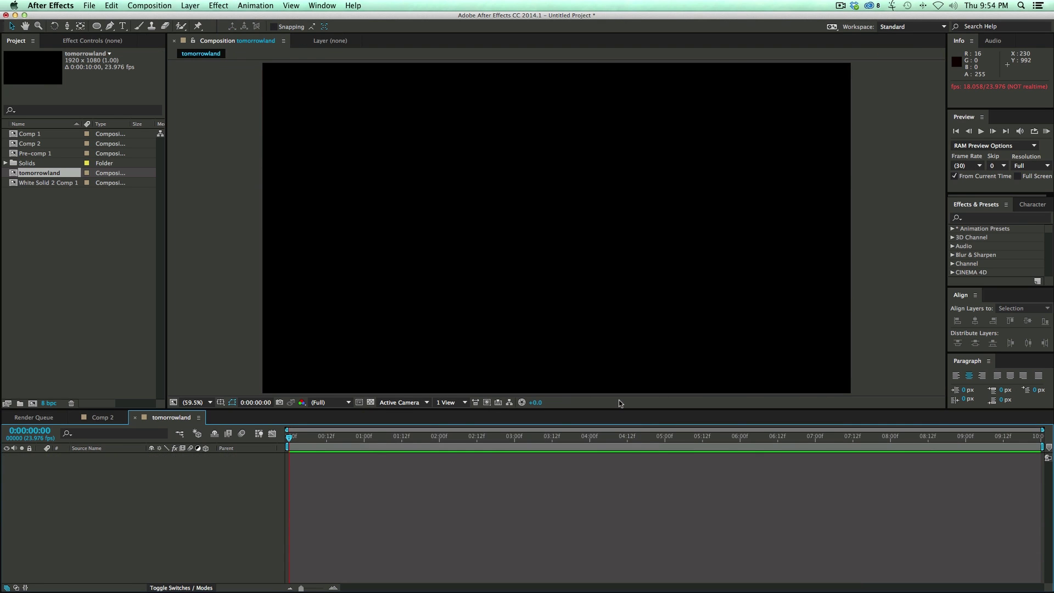
click(371, 403)
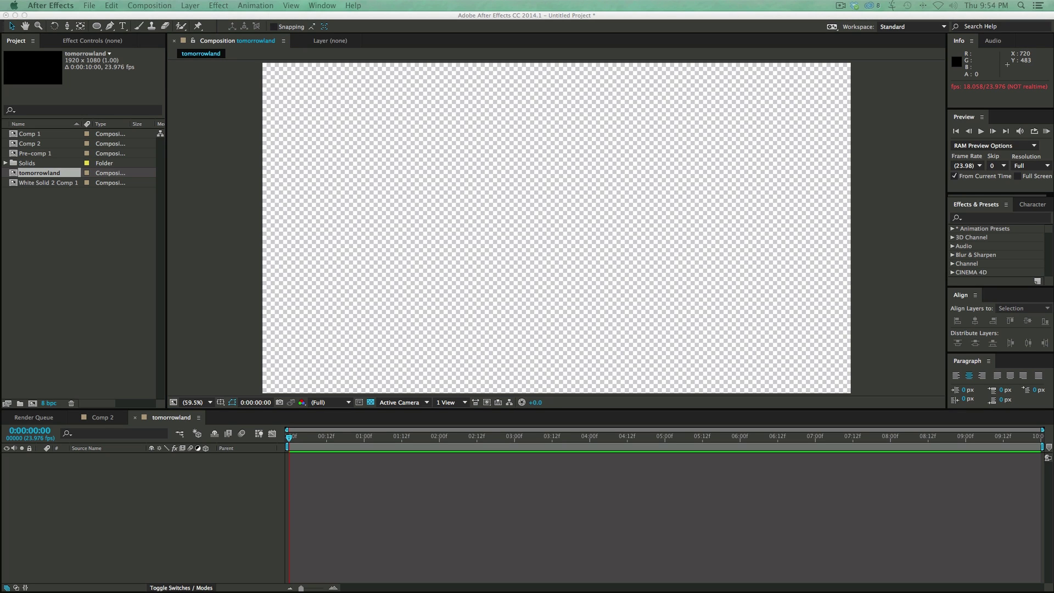
Add an 800×800 black solid to the tomorrowland composition
key(super+y)
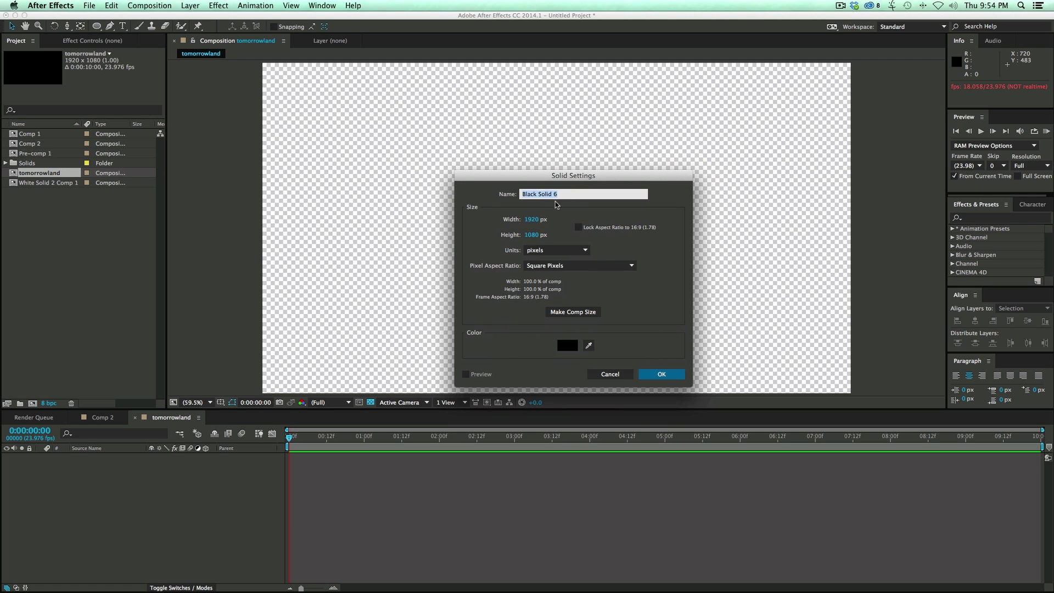
click(535, 220)
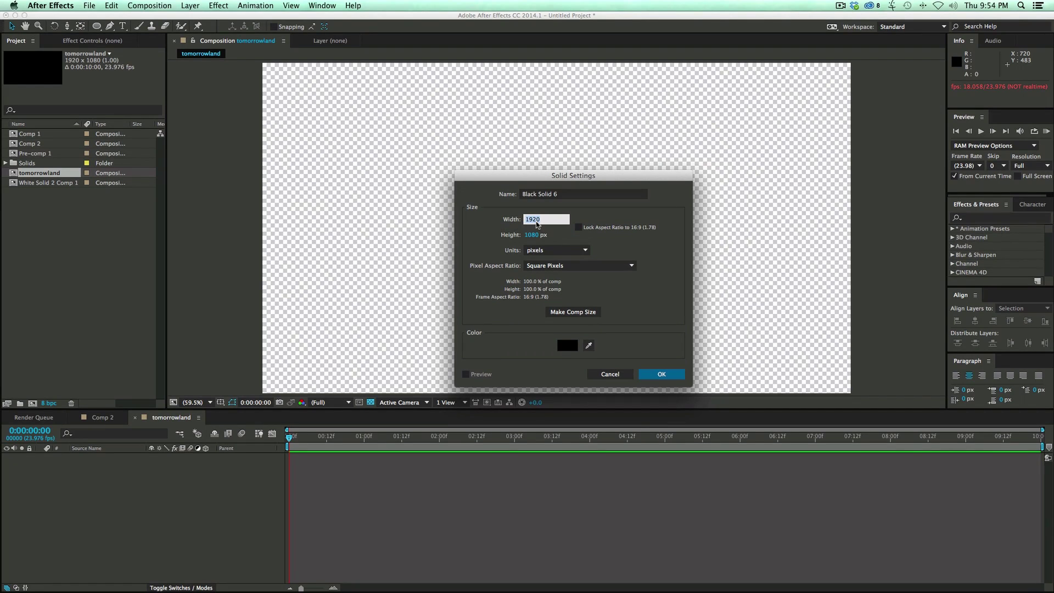
text(800)
key(Tab)
text(800)
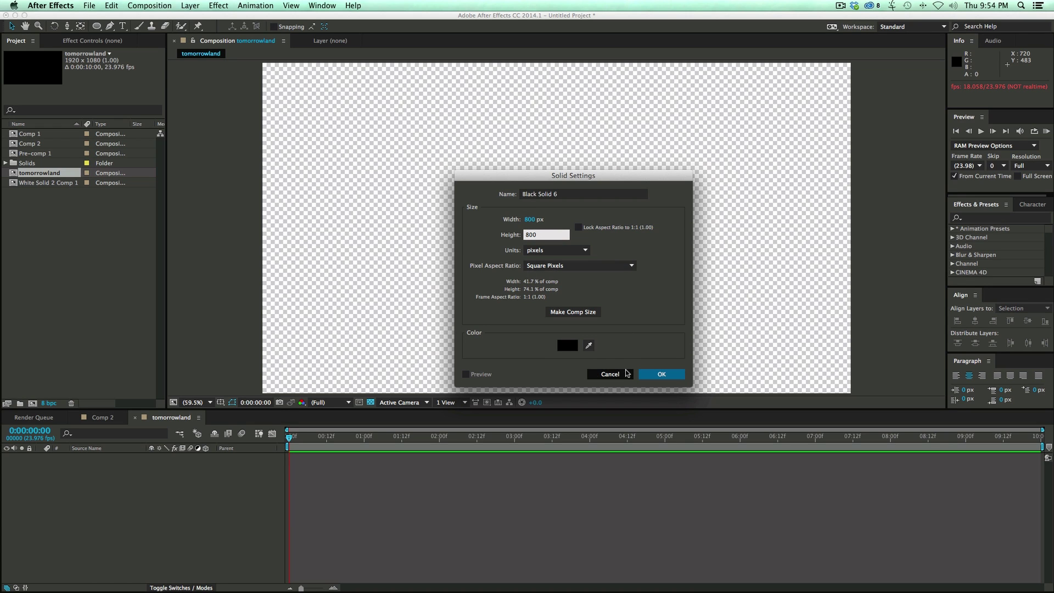
click(664, 375)
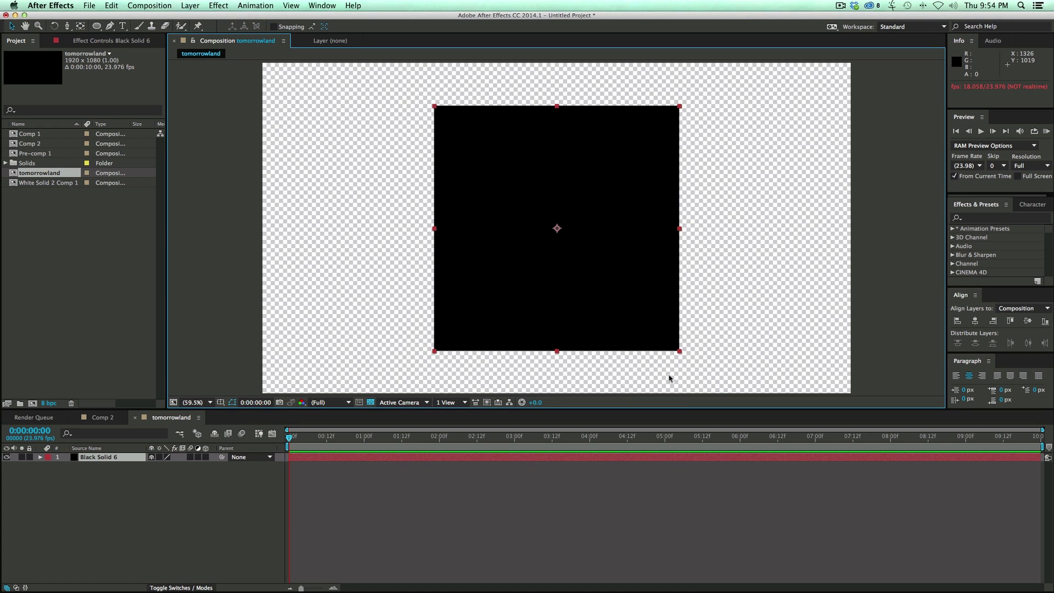
Mask the solid into a centered circle and scale that ellipse mask down to about 83.4%
double_click(97, 26)
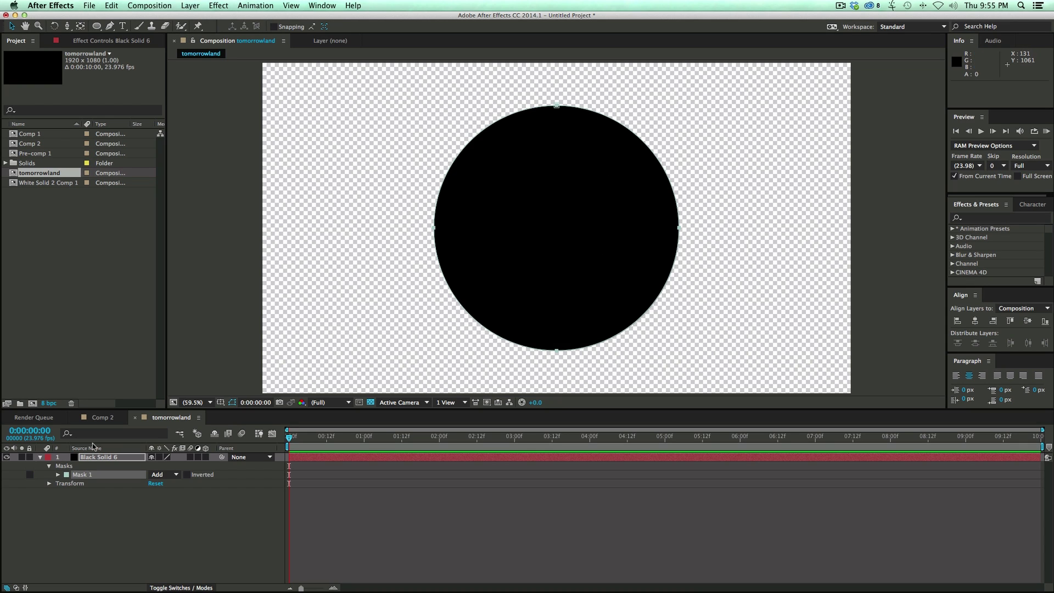
click(57, 475)
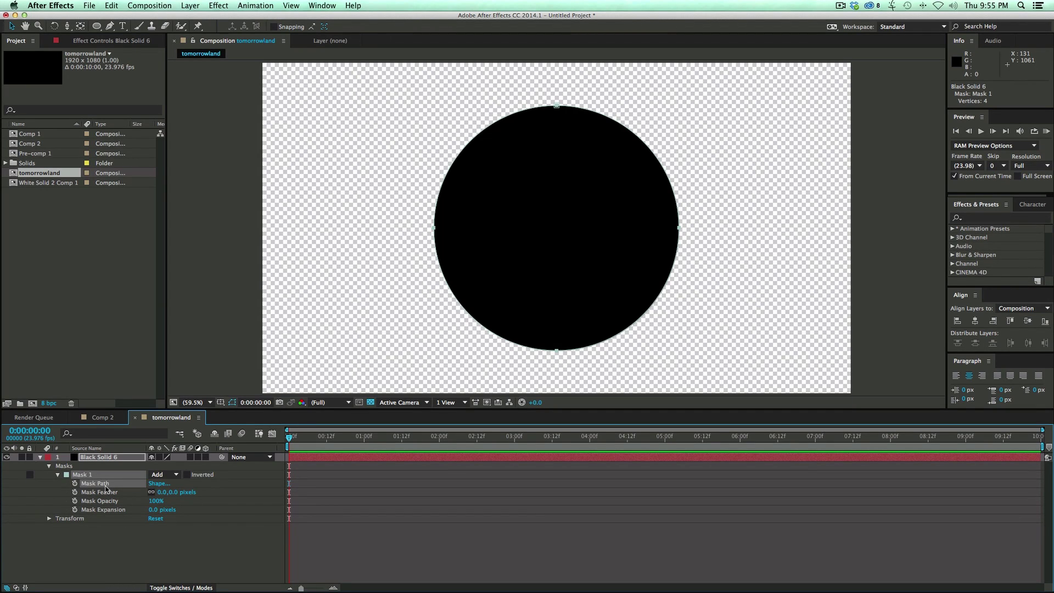
key(super+t)
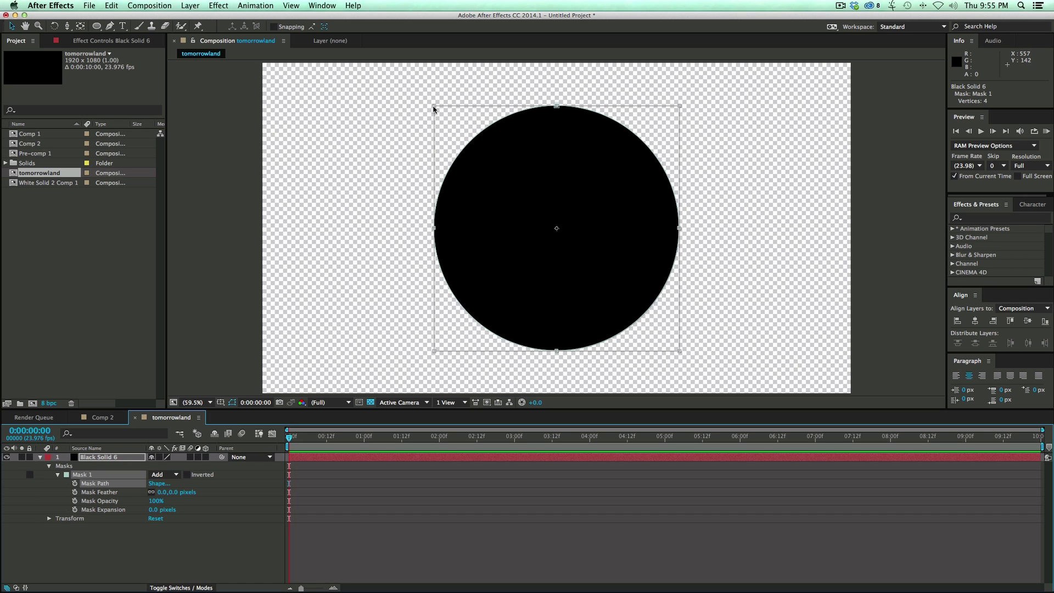
drag(434, 107, 445, 129)
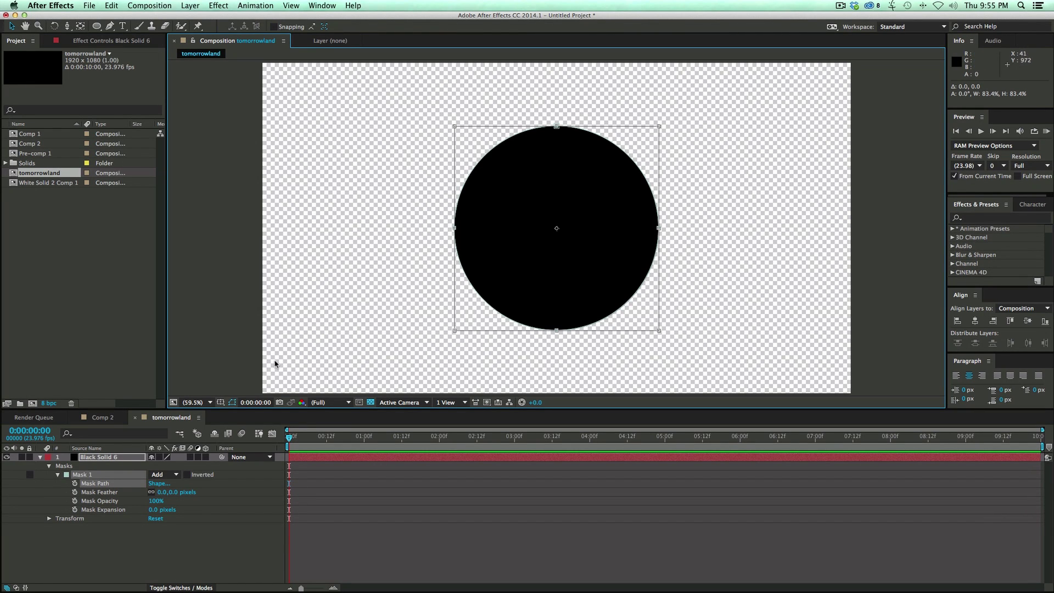
After testing inverted Add, set Mask 1's mode to None and select Black Solid 6
click(114, 548)
click(177, 475)
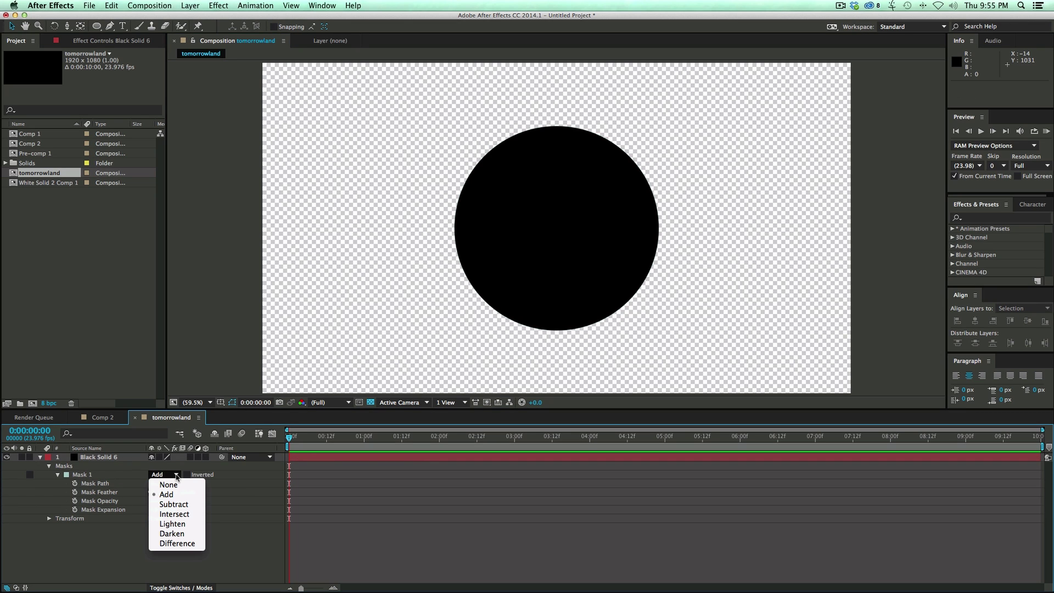
click(173, 485)
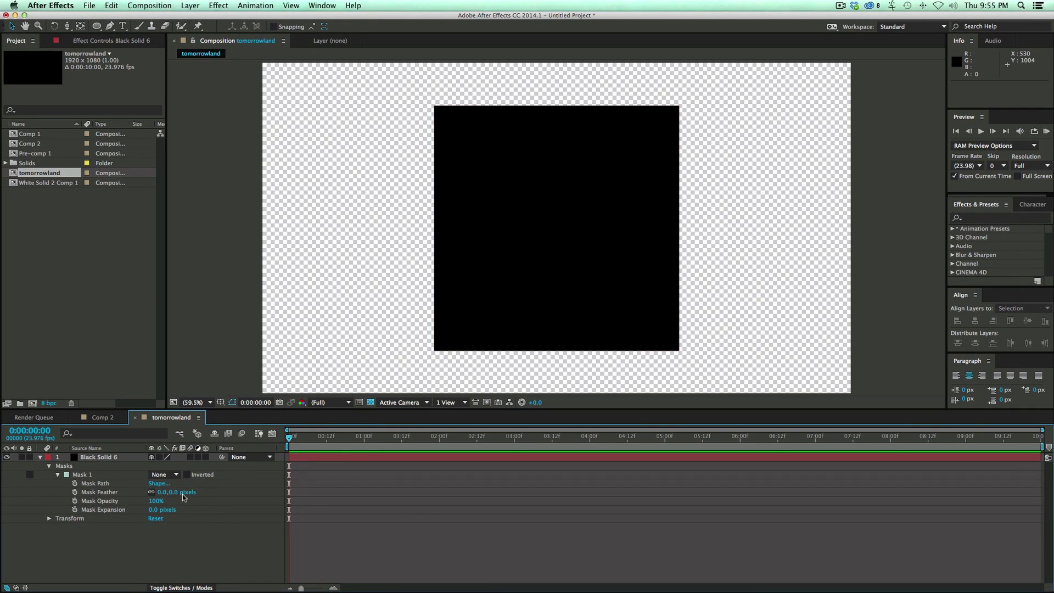
click(188, 475)
click(181, 494)
click(187, 475)
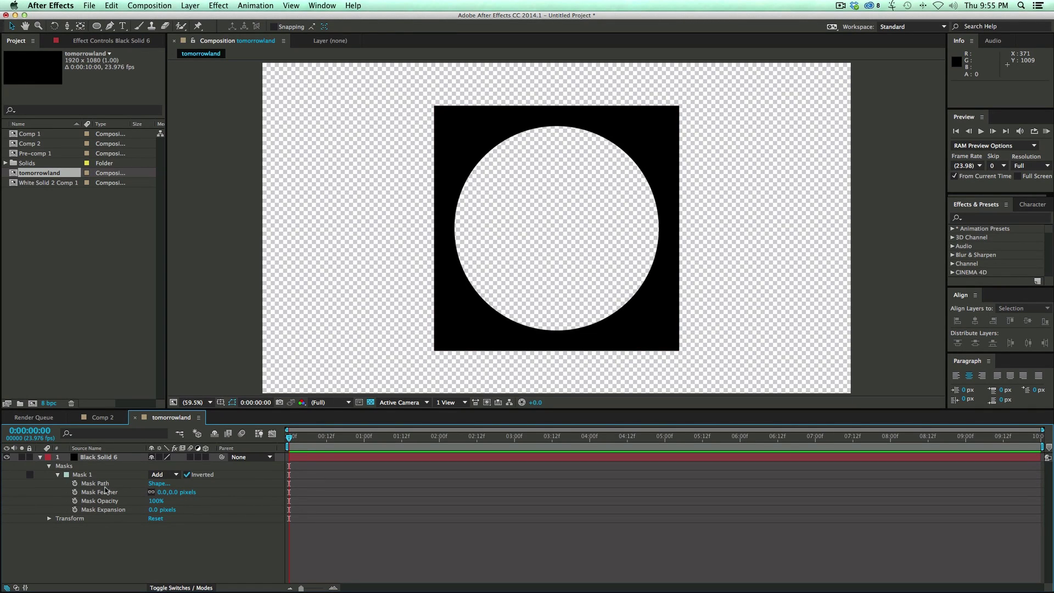
click(187, 474)
click(172, 475)
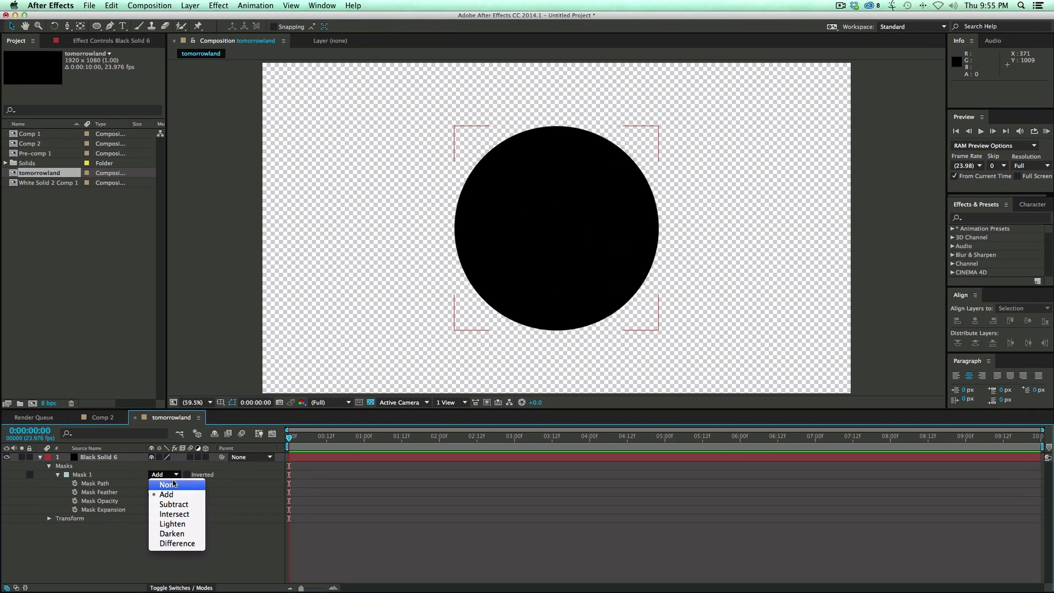
click(173, 484)
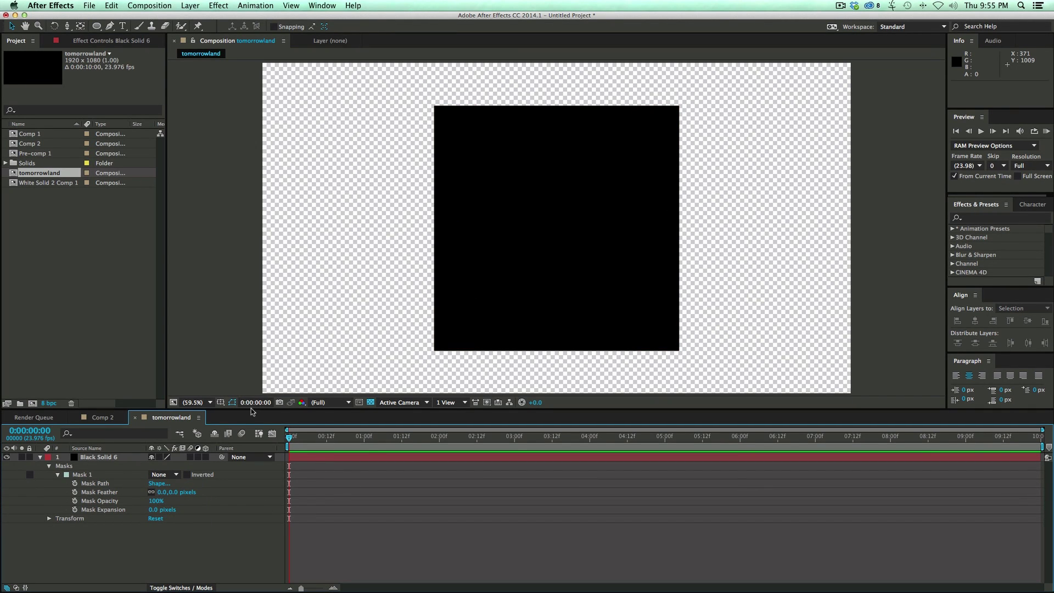
click(301, 458)
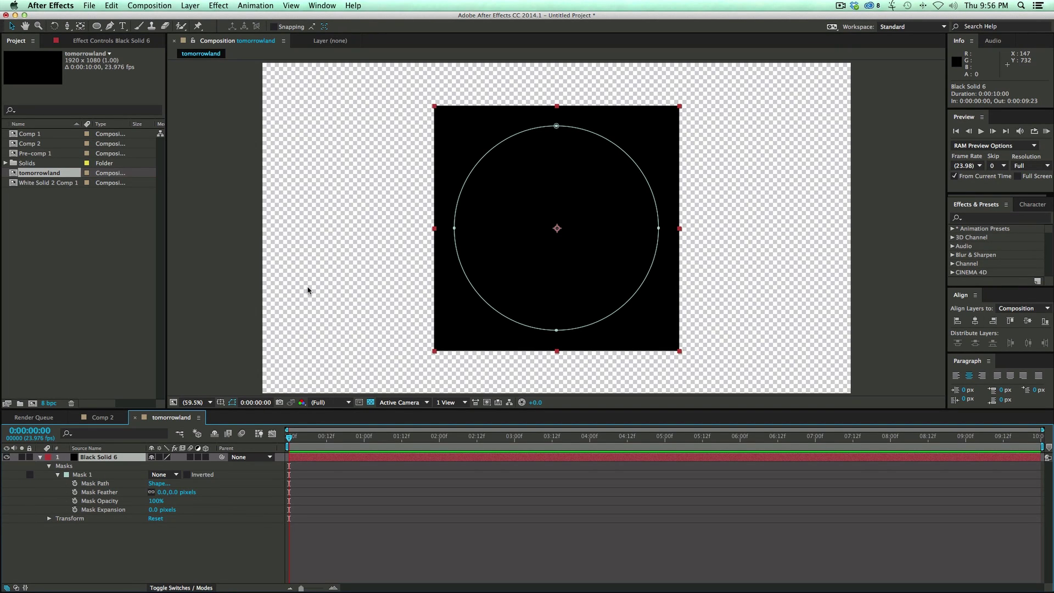
Apply the Vegas effect to the black solid by searching 'veg'
click(355, 6)
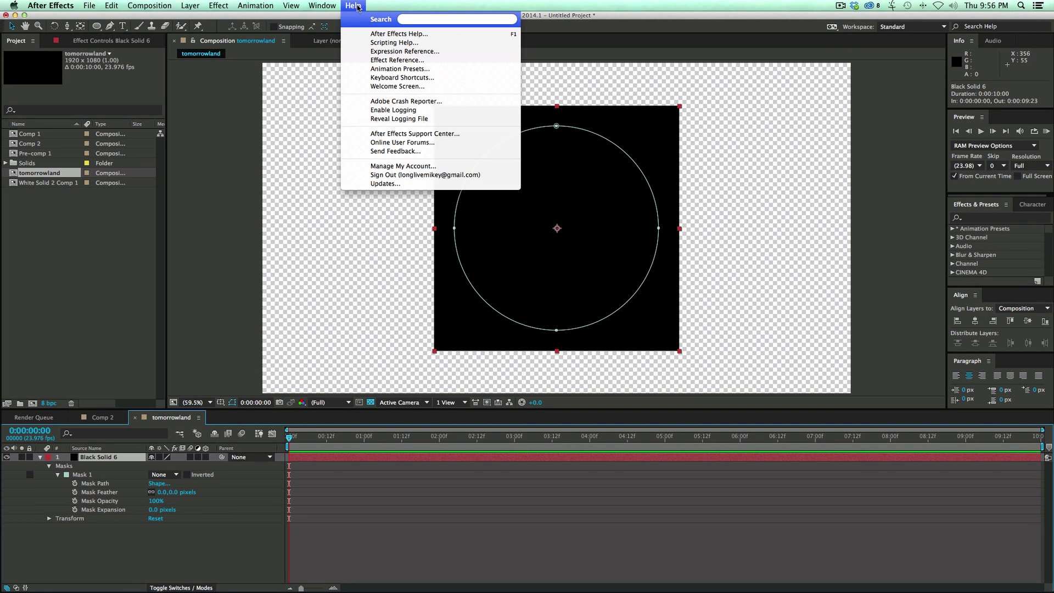
text(veg)
key(Down)
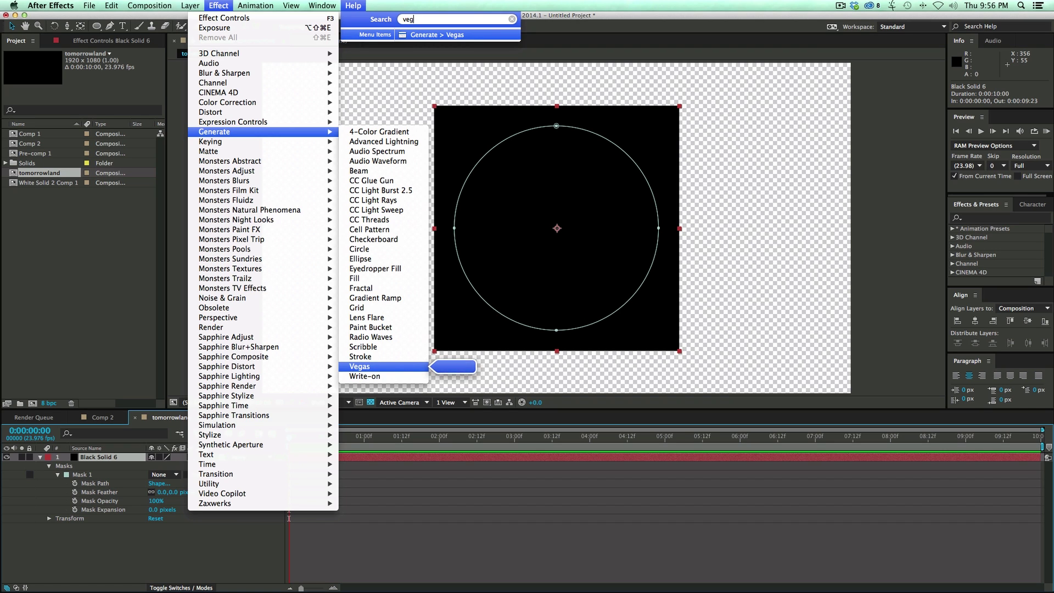
key(Return)
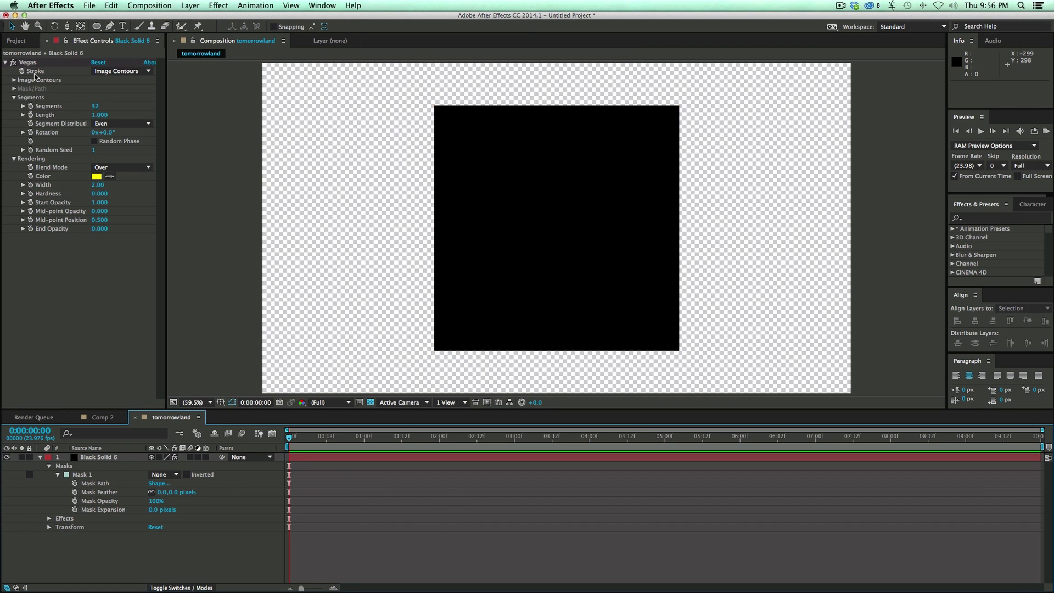
Set Vegas to stroke the Mask/Path with Segments reduced to 1
click(129, 74)
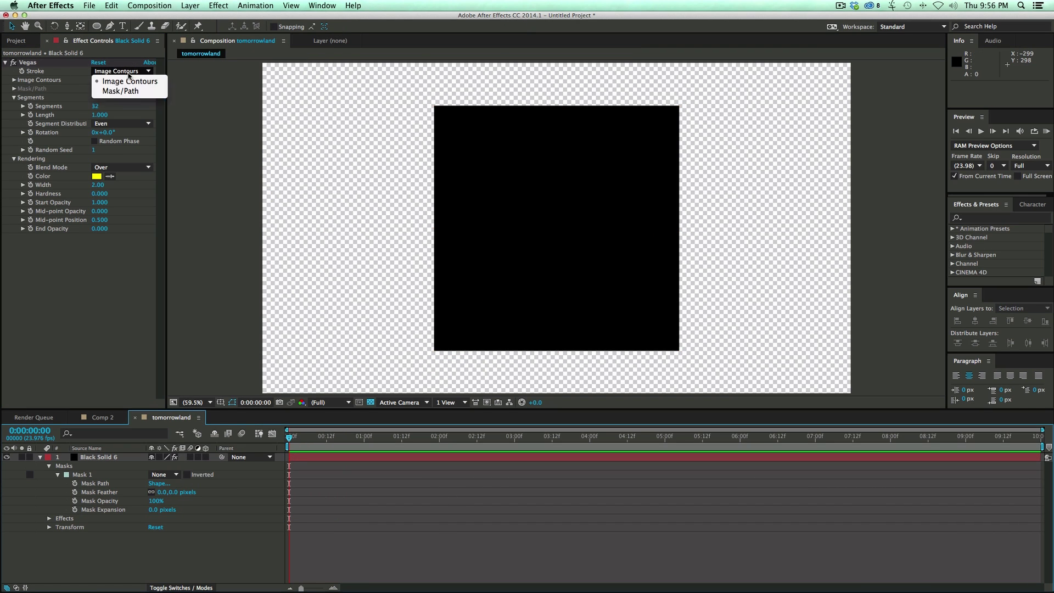
click(122, 91)
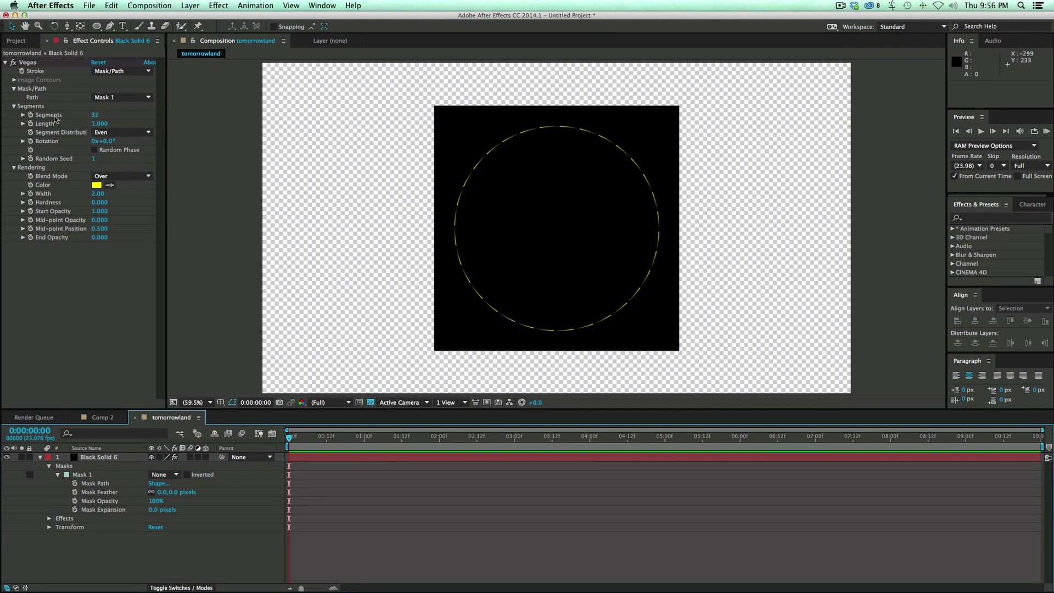
click(95, 115)
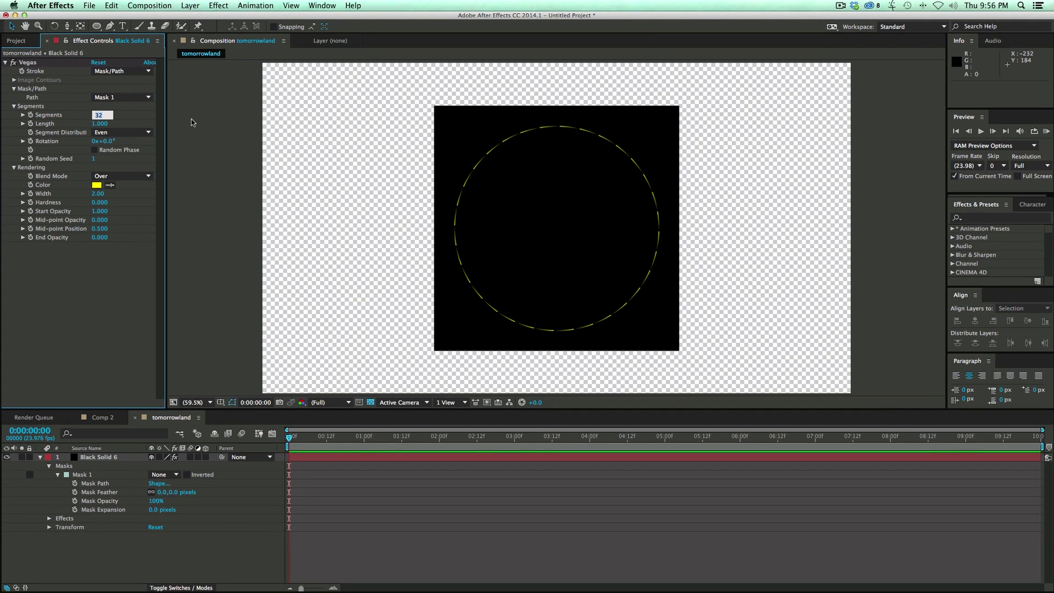
key(Return)
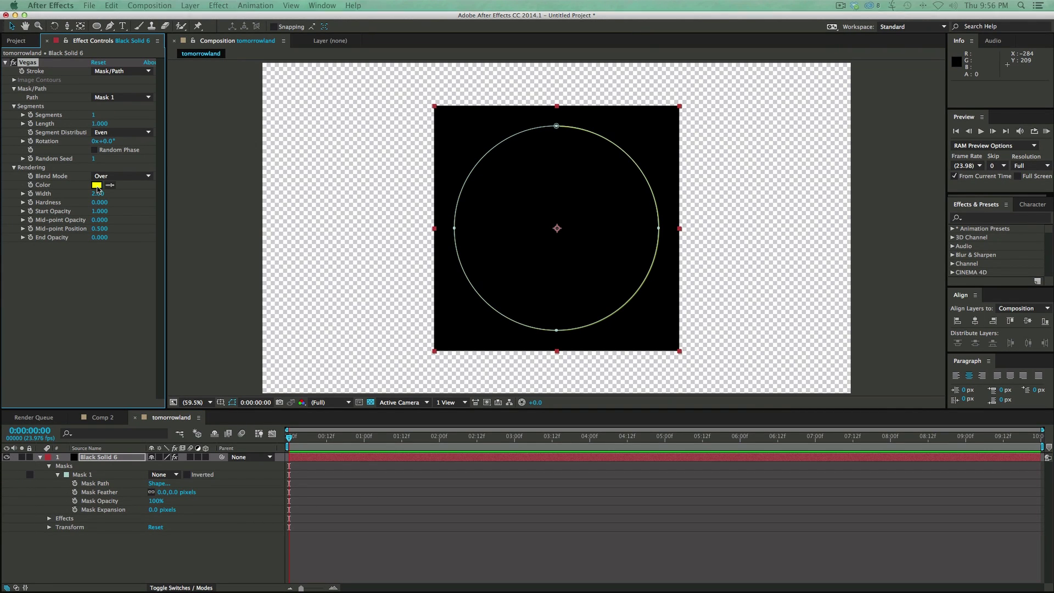
Set the Vegas Blend Mode to Transparent and widen the stroke to 16.70
click(122, 175)
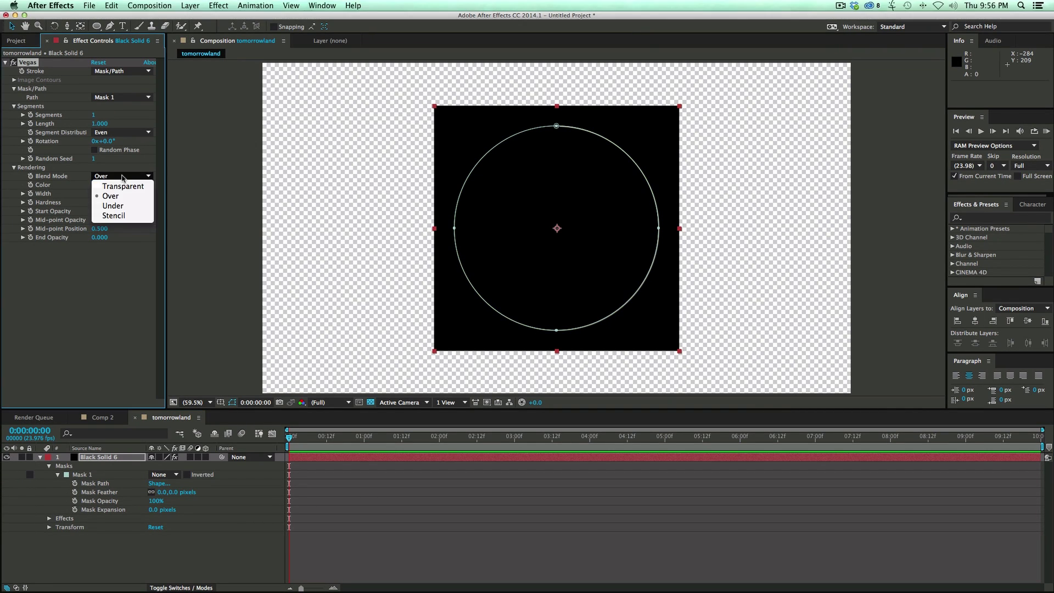
click(121, 185)
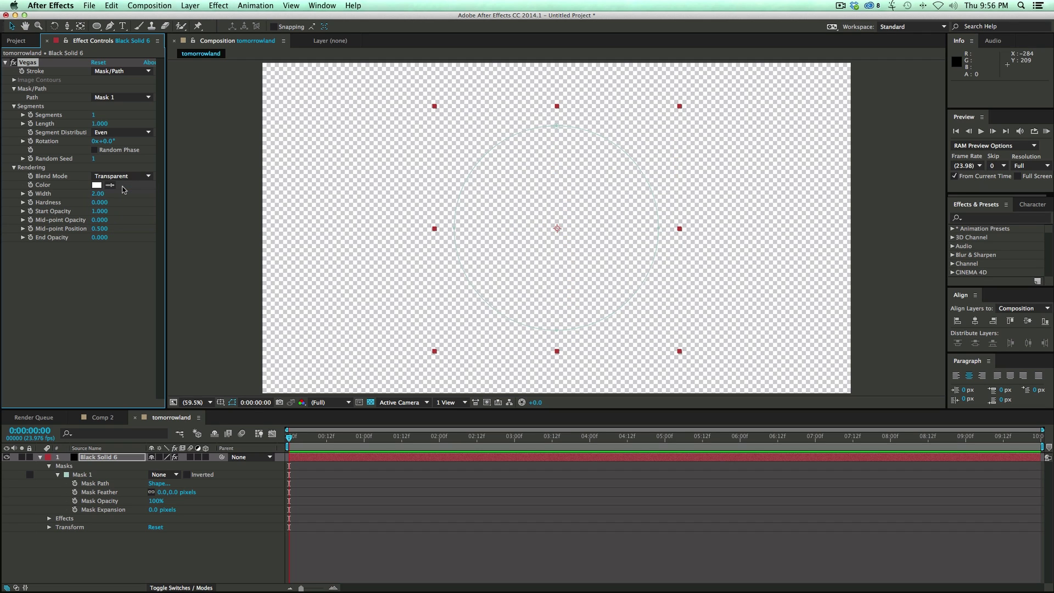
click(453, 535)
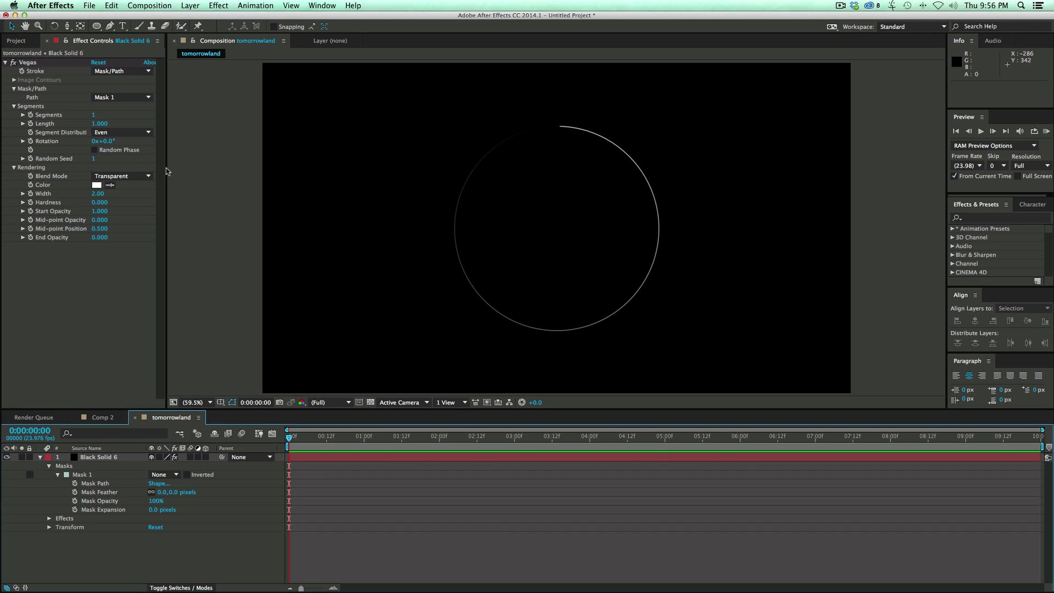
mouse_move(99, 193)
mouse_down()
mouse_move(101, 205)
mouse_move(250, 207)
mouse_up()
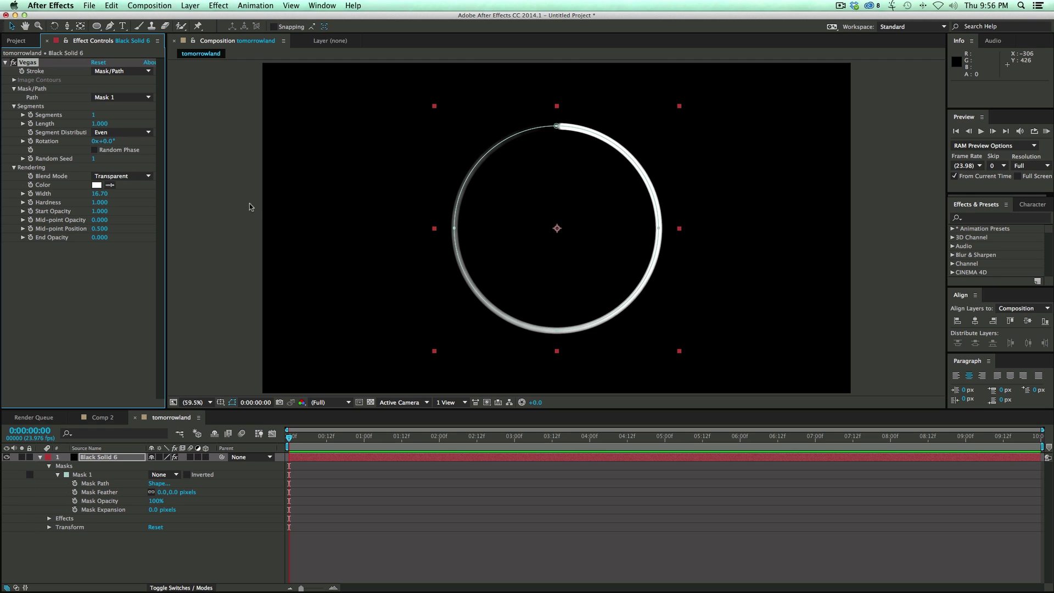
click(330, 206)
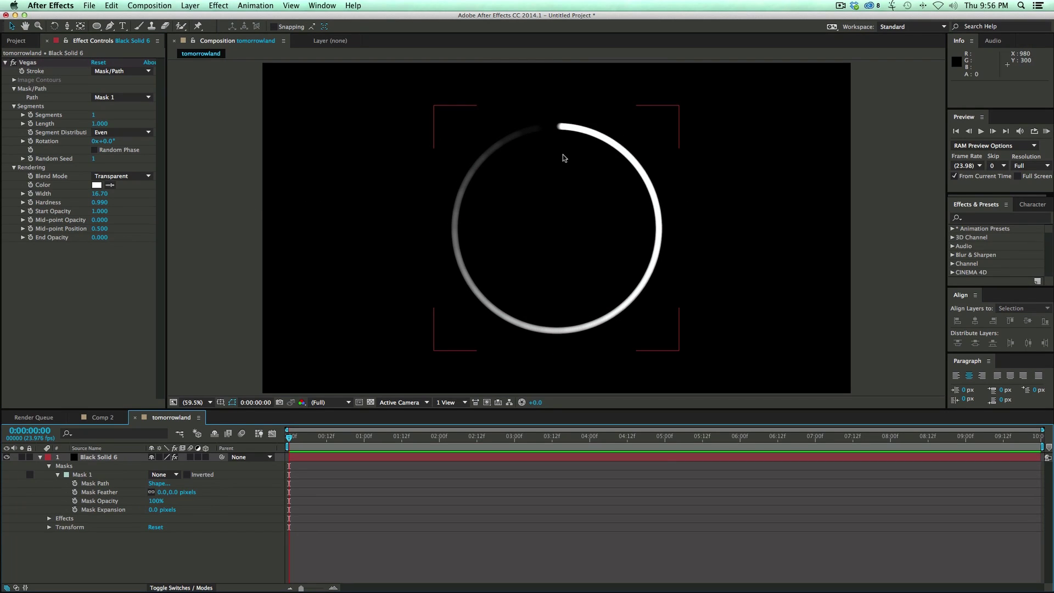
Make the stroke black (000000), width 12.50, Hardness 0.99 and Mid-point Position 0.001
click(97, 185)
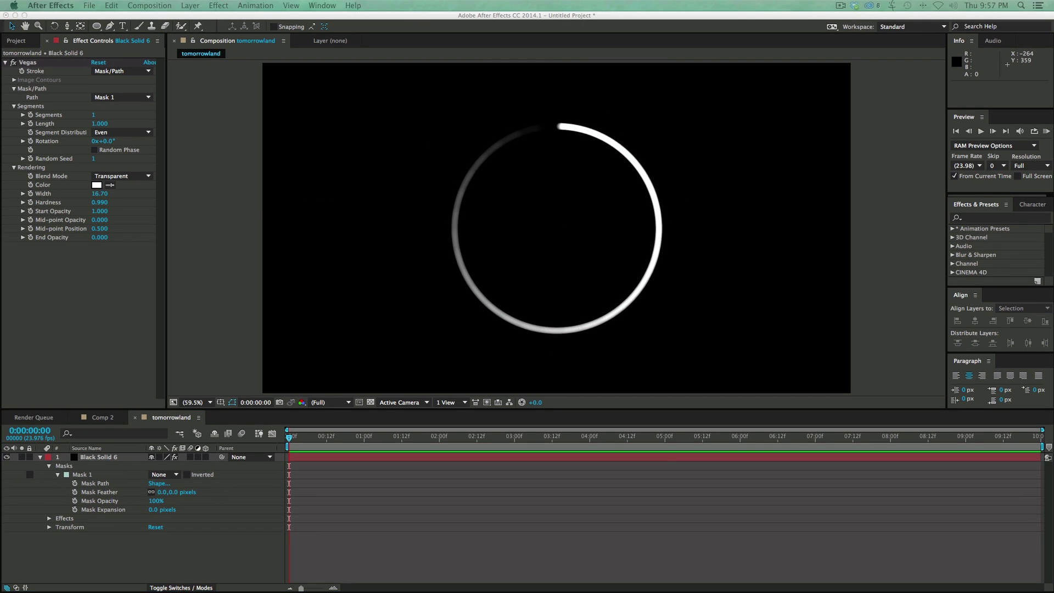
drag(351, 242, 431, 380)
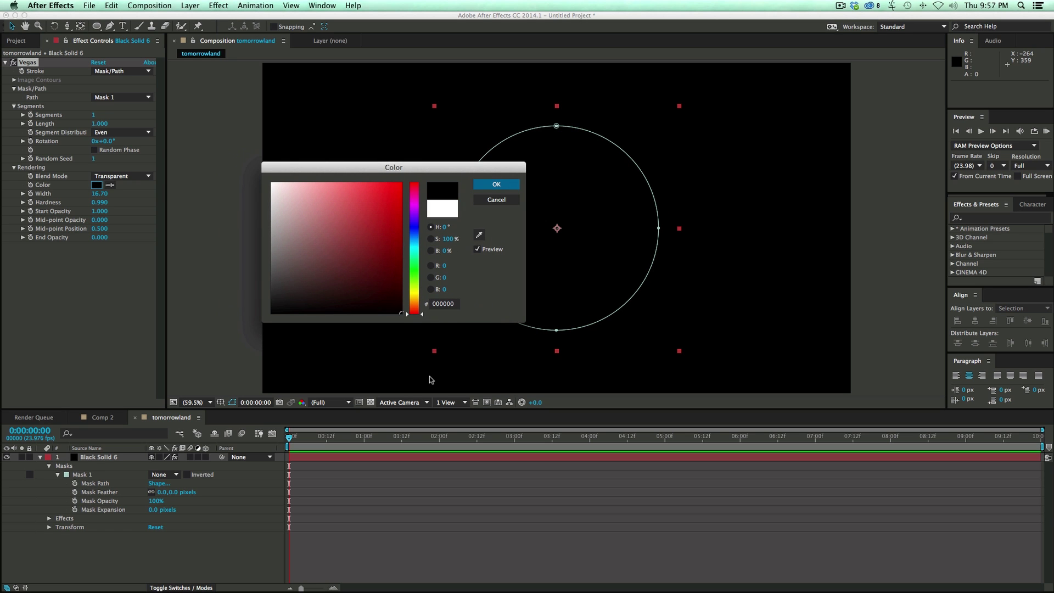
click(496, 184)
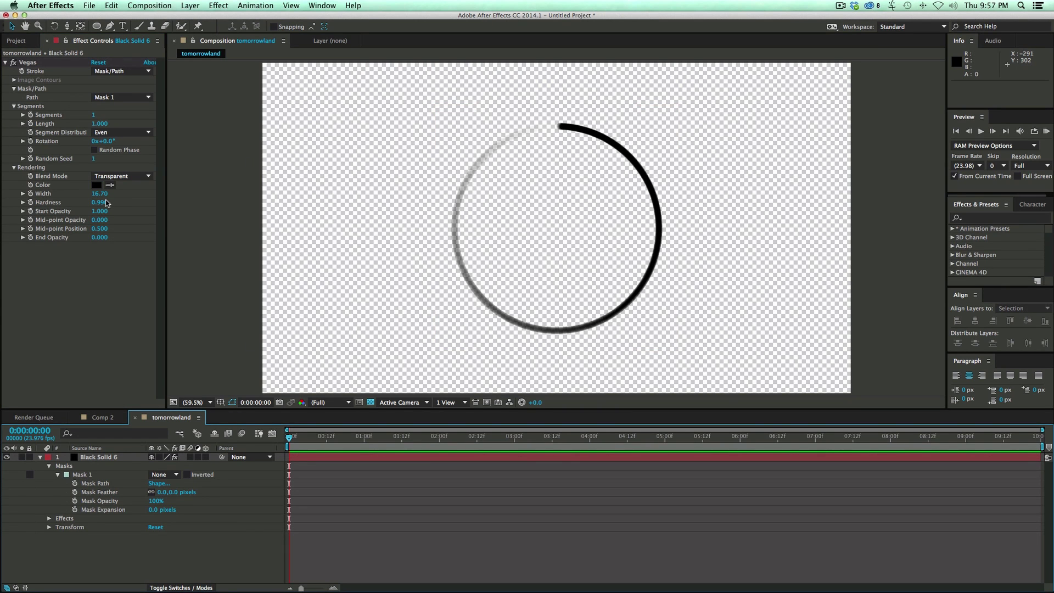
drag(101, 195, 78, 191)
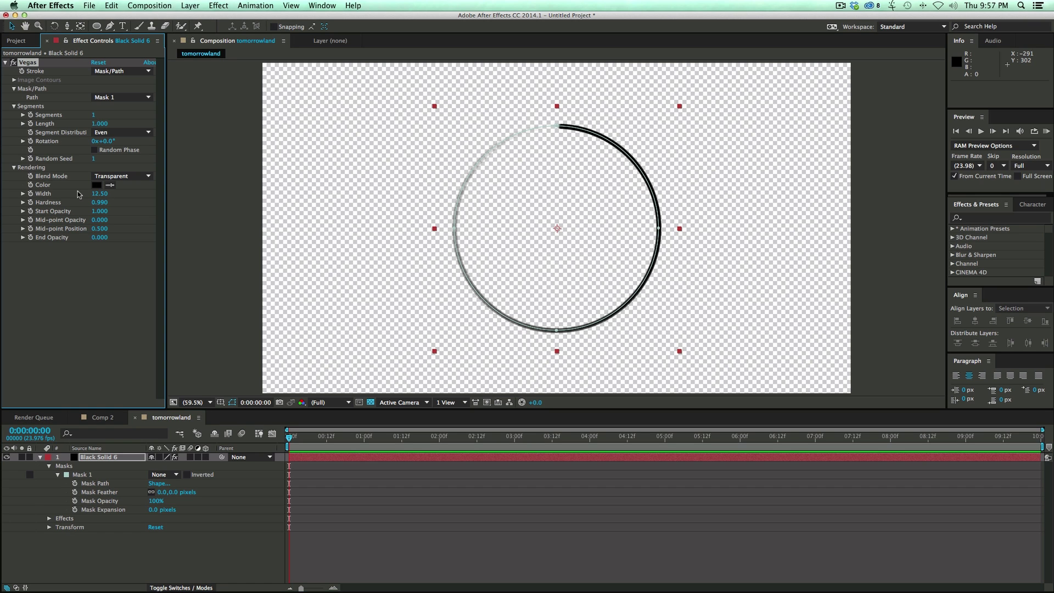
click(378, 540)
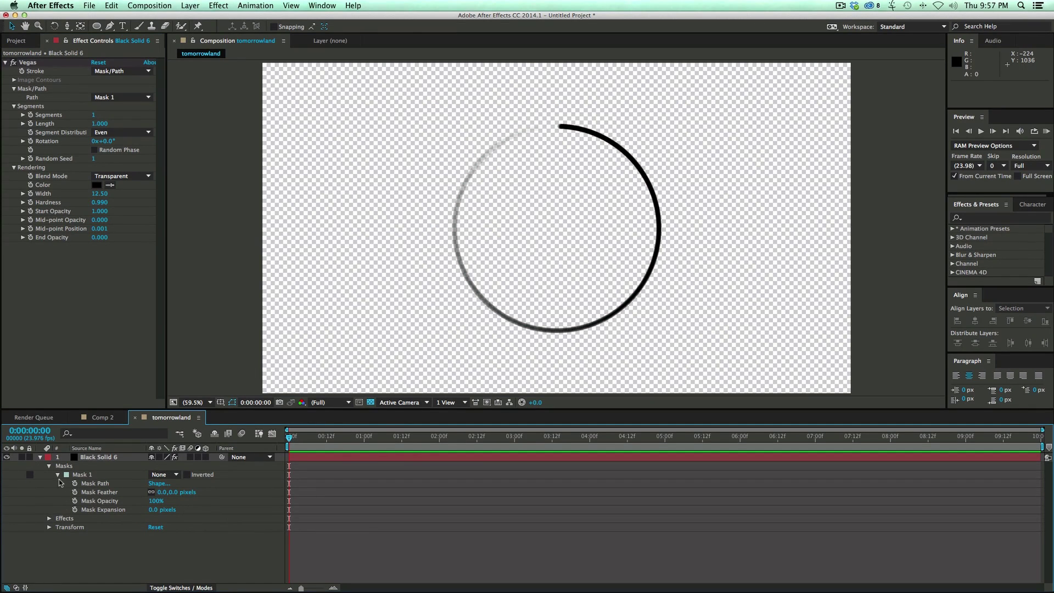
click(58, 475)
click(120, 458)
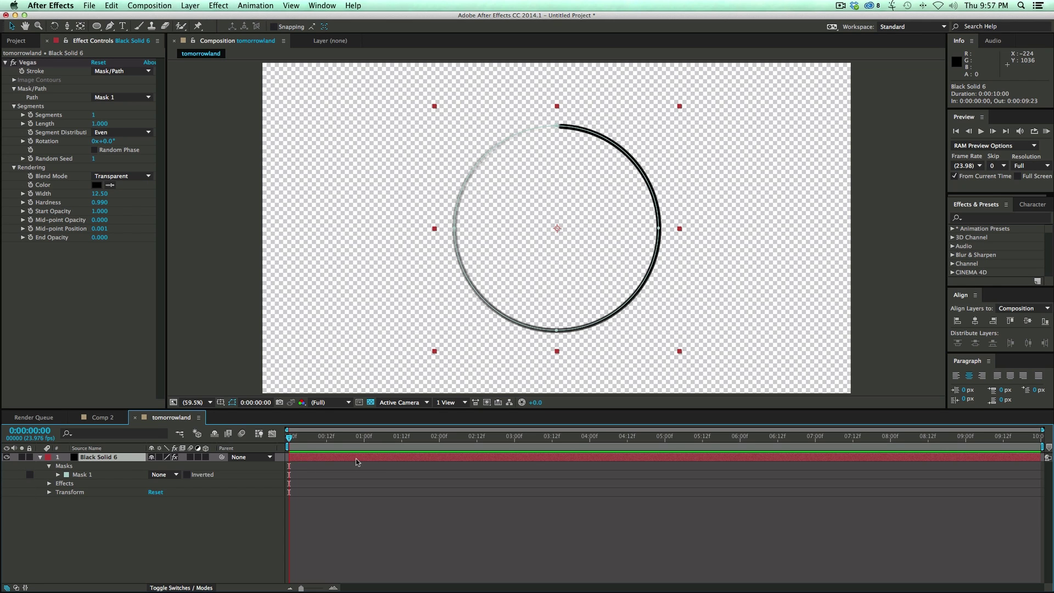
Drive the solid's Rotation with a time*300 expression and preview the spinning ring
key(r)
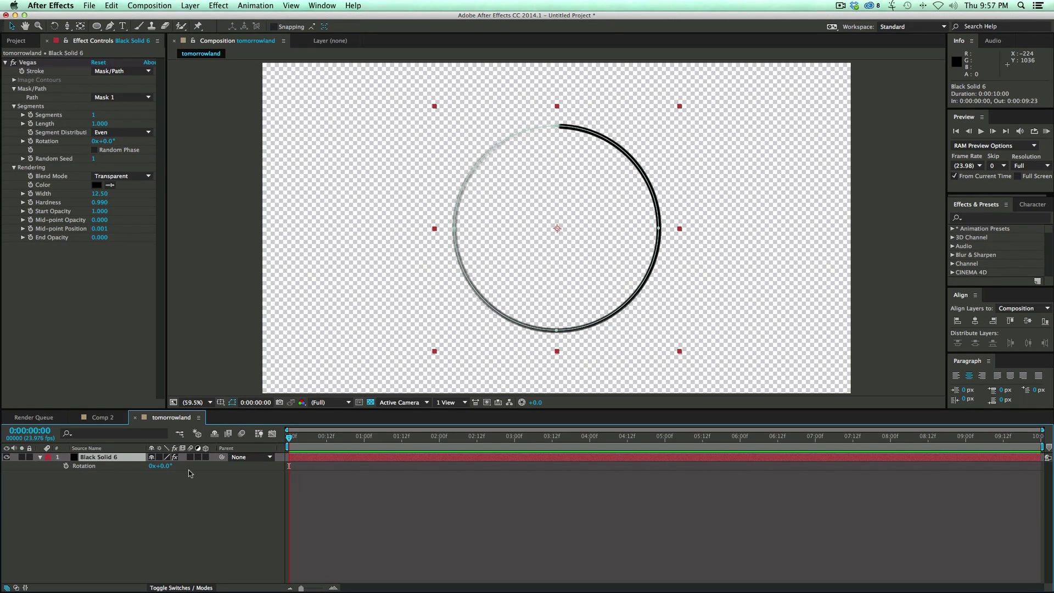
alt+click(67, 466)
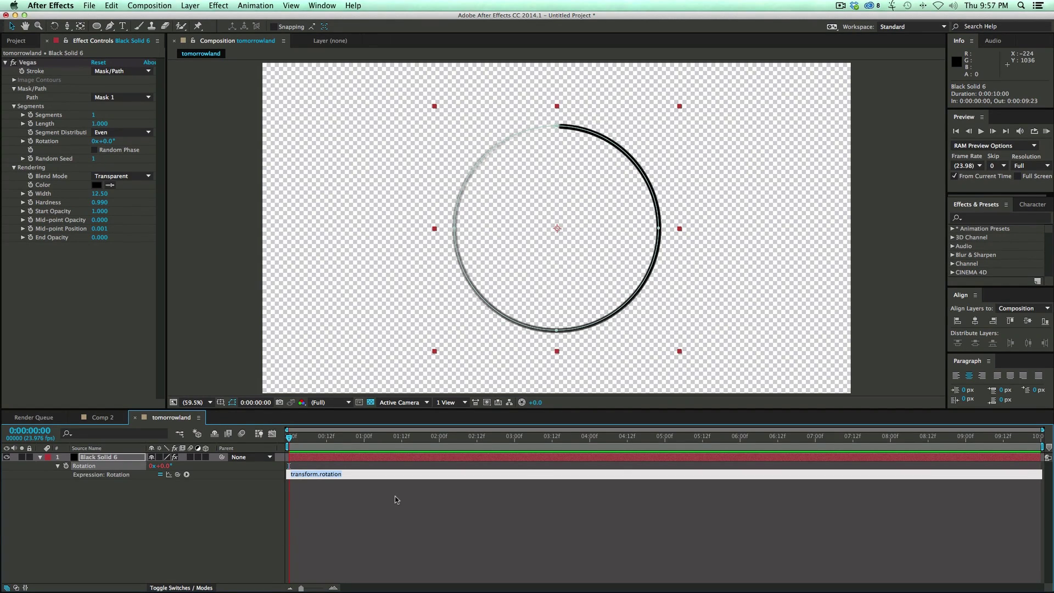
text(time*300)
click(382, 518)
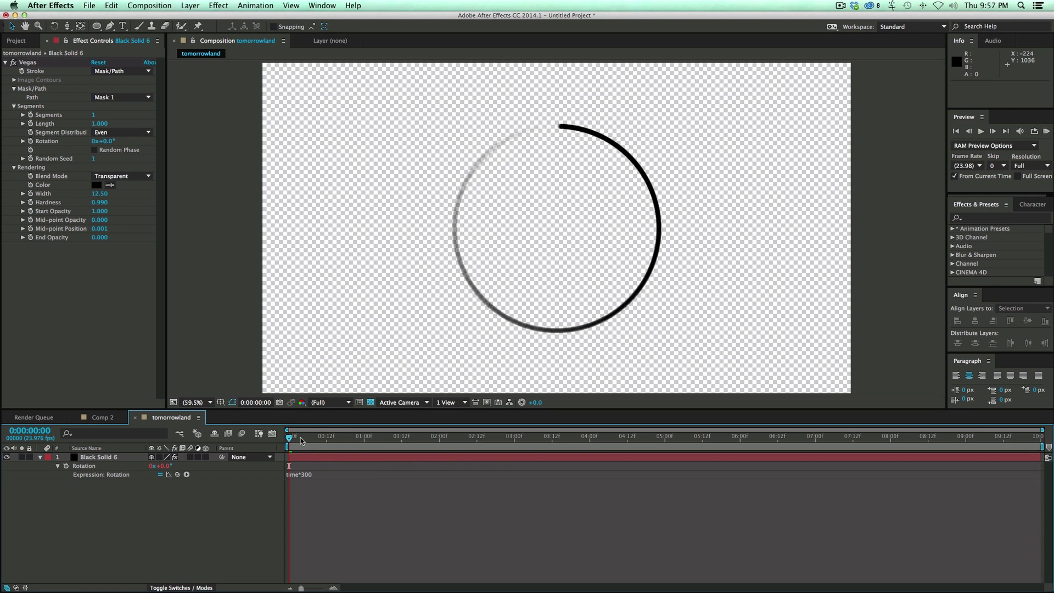
key(space)
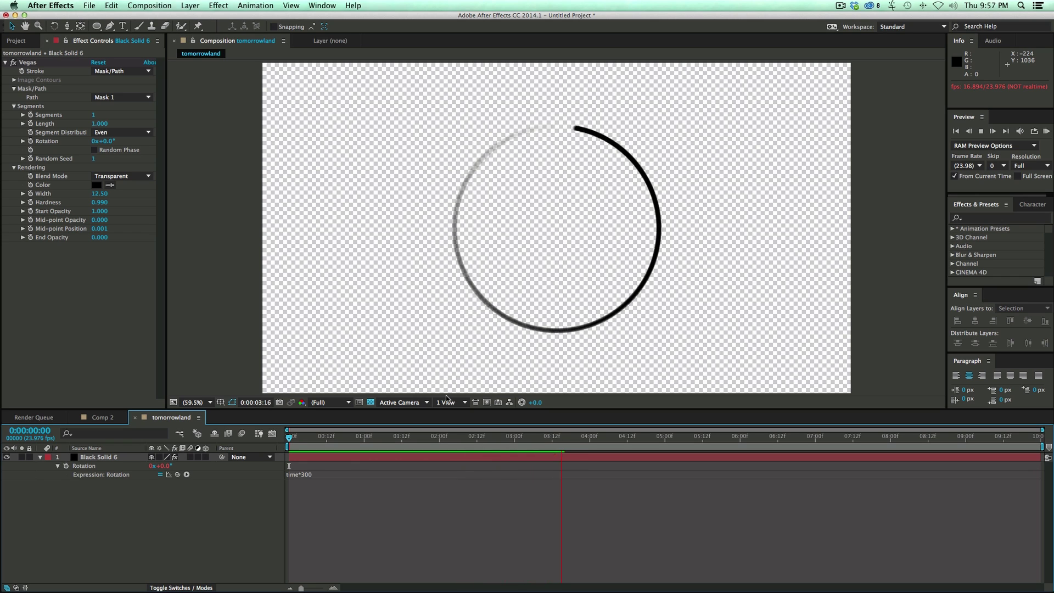
click(336, 475)
Change the rotation expression to -time*300 and preview the reversed spin from the start
click(336, 476)
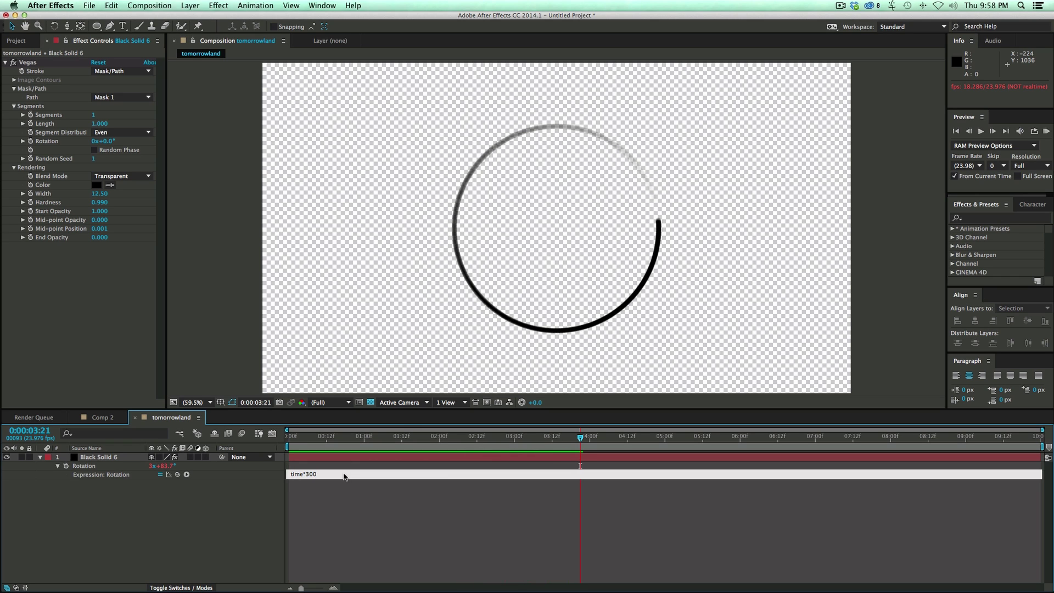
text(-)
click(369, 496)
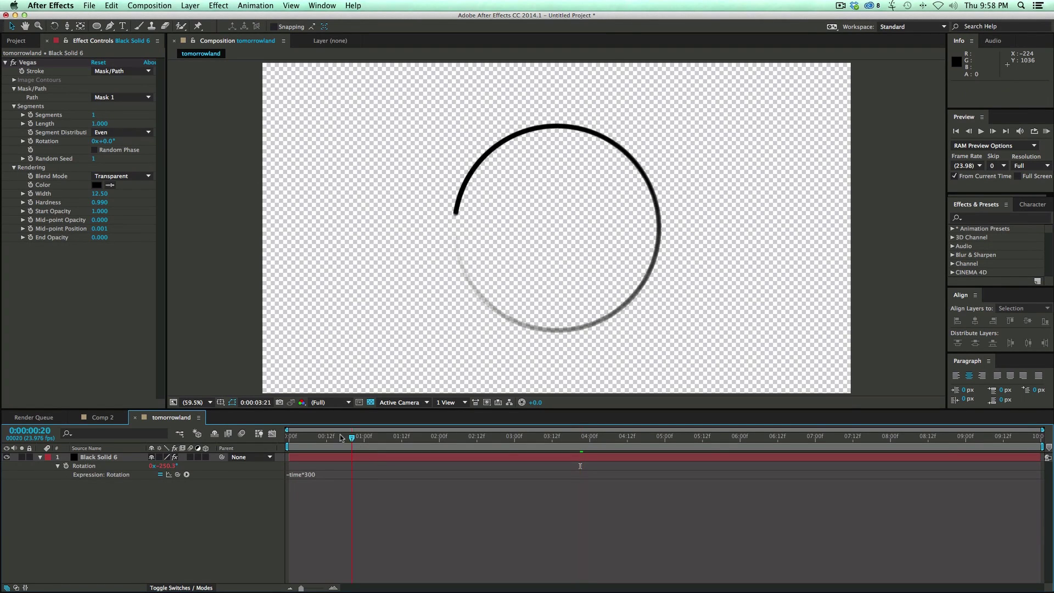
key(Home)
key(space)
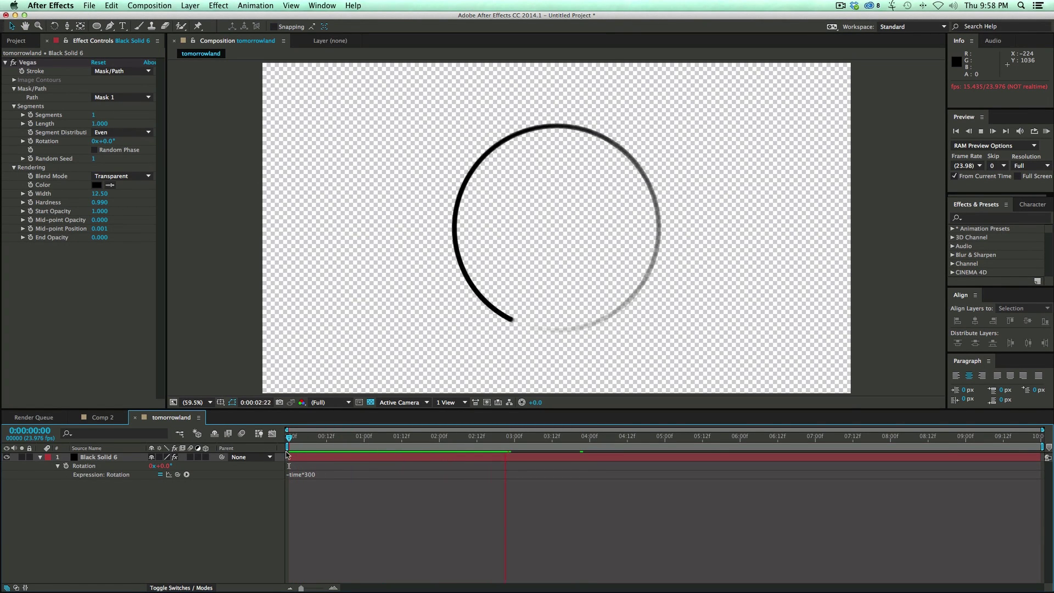
key(space)
click(116, 459)
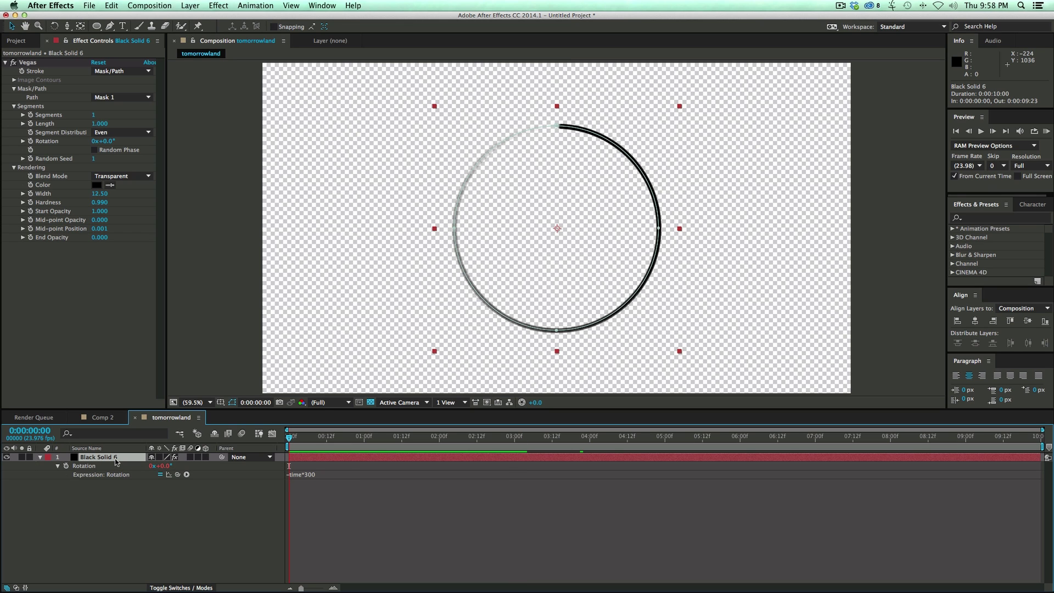
Rename the ring layer to 'circle 1'
key(Return)
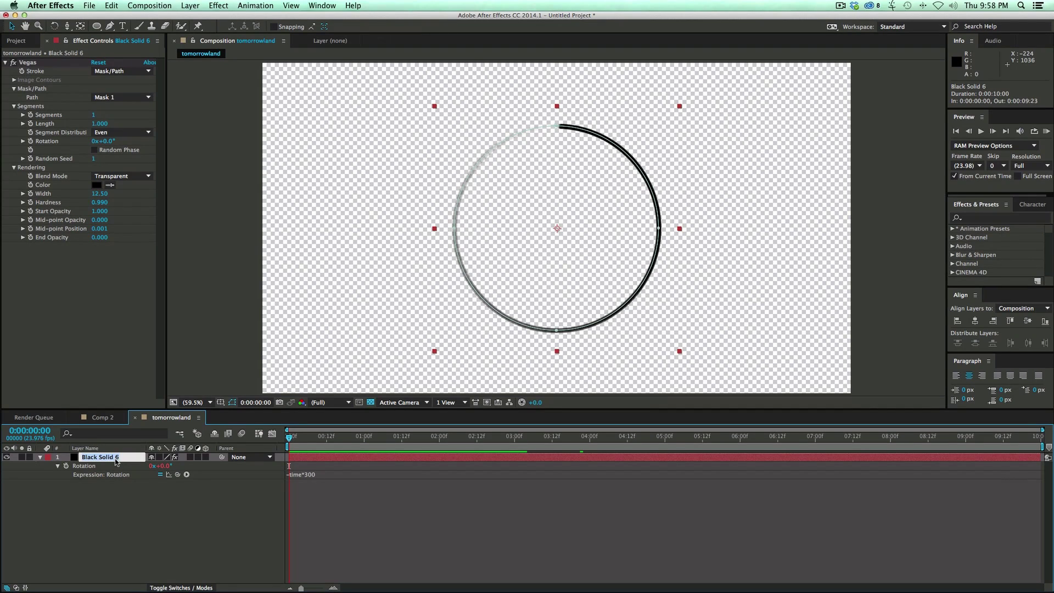
text(circle 1)
key(Return)
Create a new 40×40 black solid
click(191, 6)
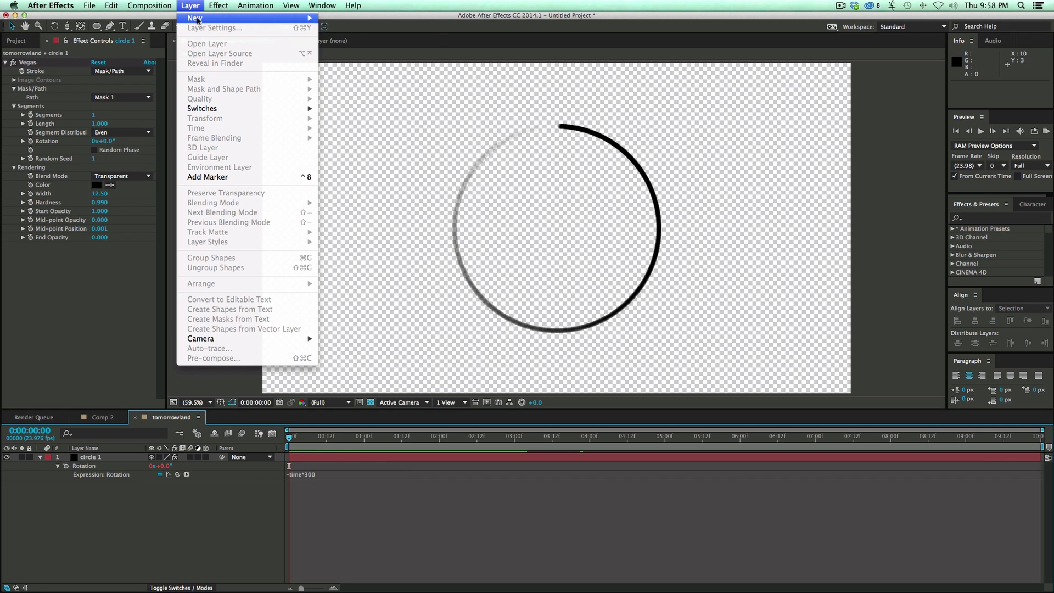
mouse_move(196, 19)
click(335, 28)
double_click(530, 219)
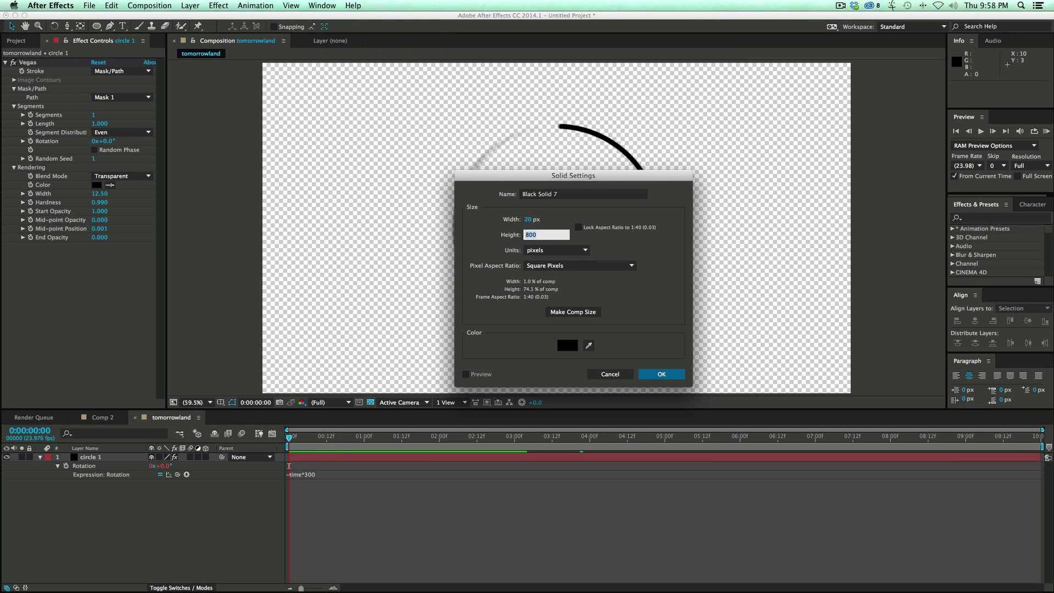
key(Return)
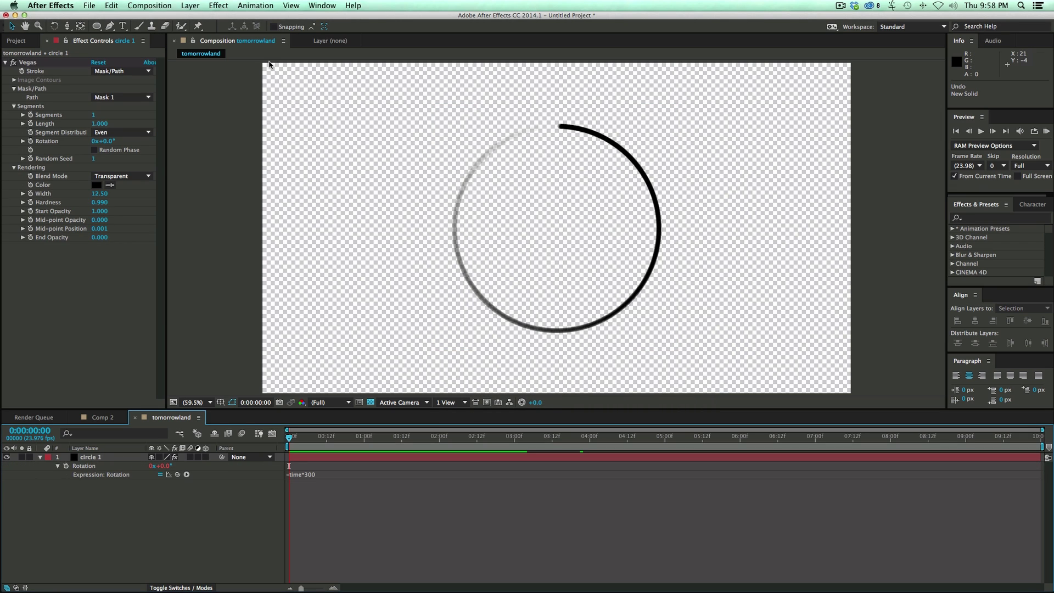
key(super+y)
click(528, 219)
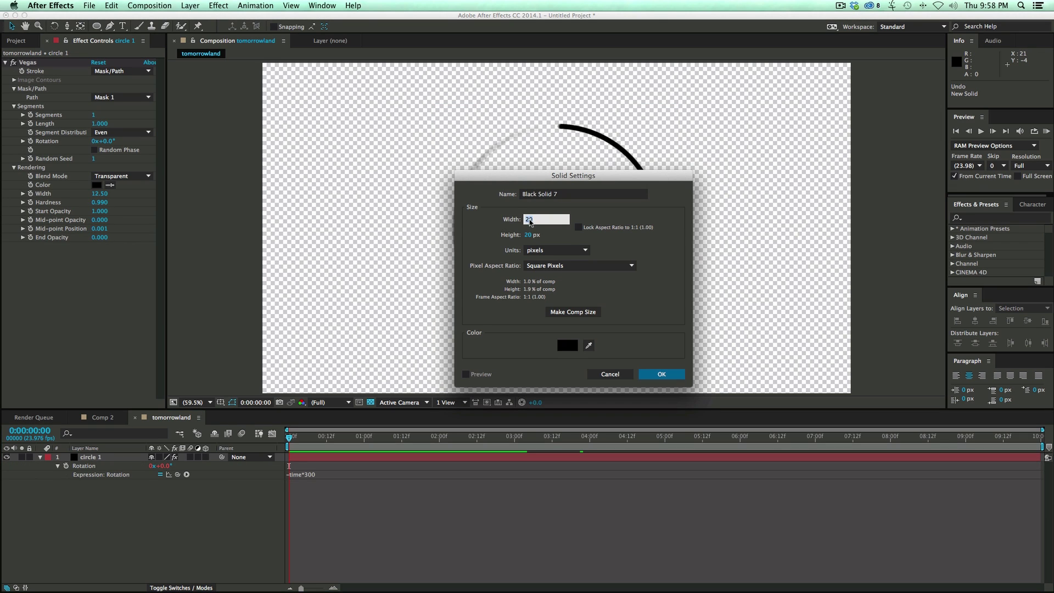
text(40)
key(Tab)
text(40)
key(Return)
key(slash)
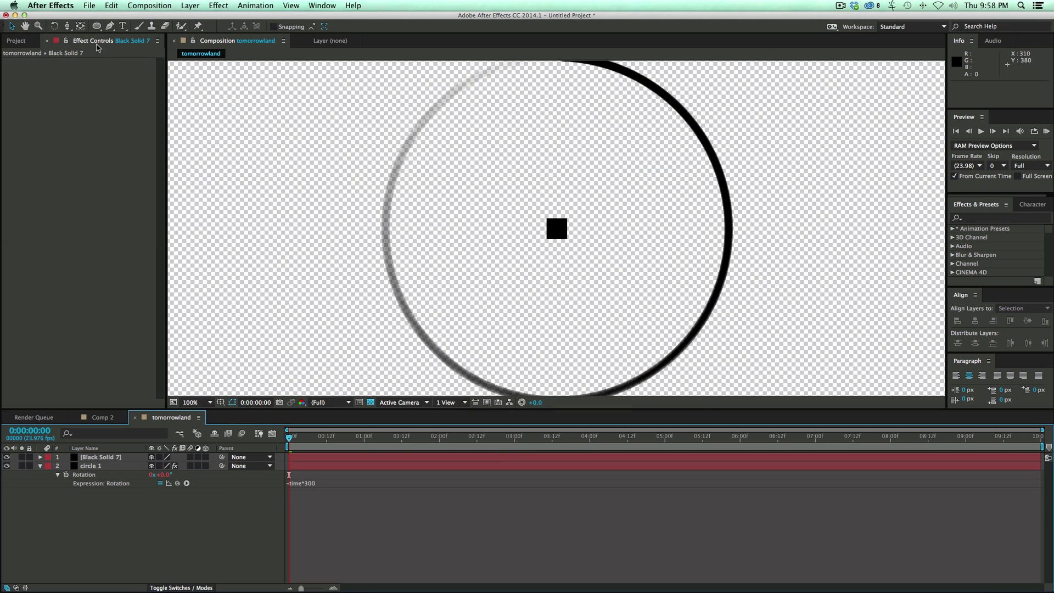
Round the new solid with an ellipse mask and rename it 'Dot 1'
double_click(96, 25)
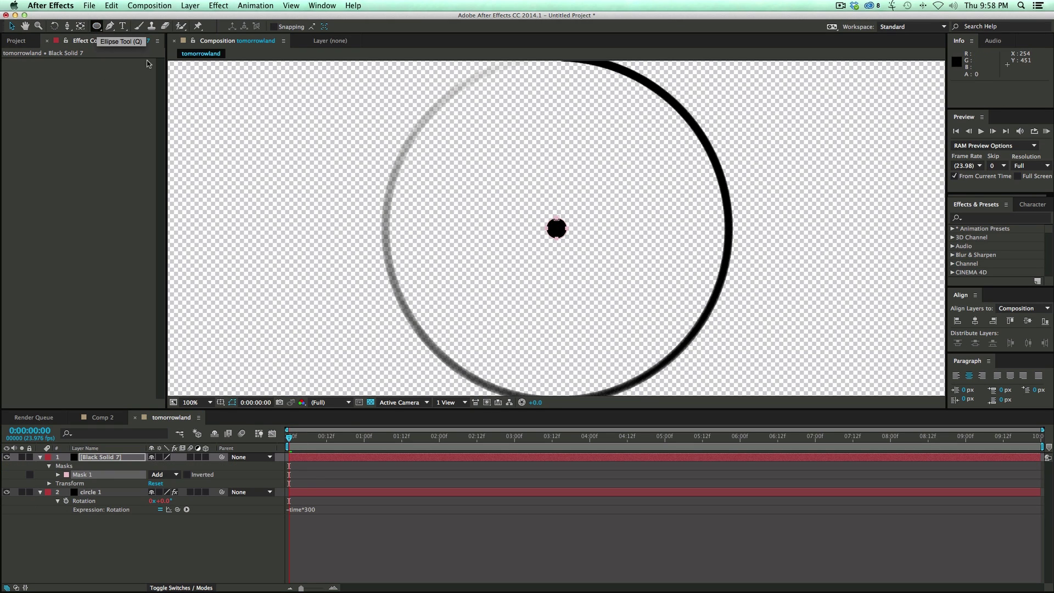
click(100, 458)
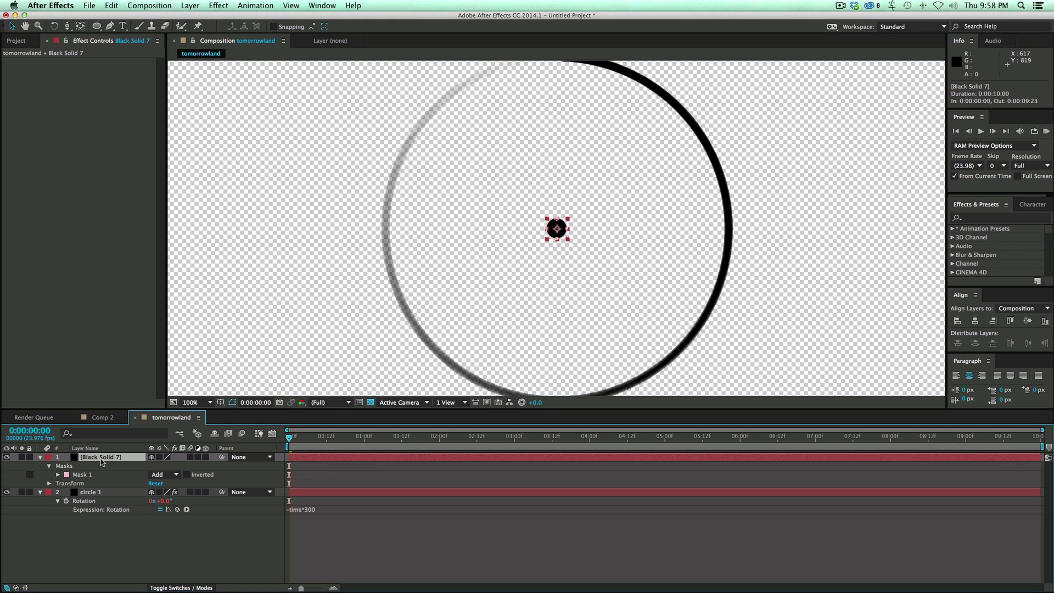
key(Return)
text(Dot 1)
key(Return)
Place Dot 1 on the ring's leading end and parent it to circle 1
drag(555, 310, 562, 147)
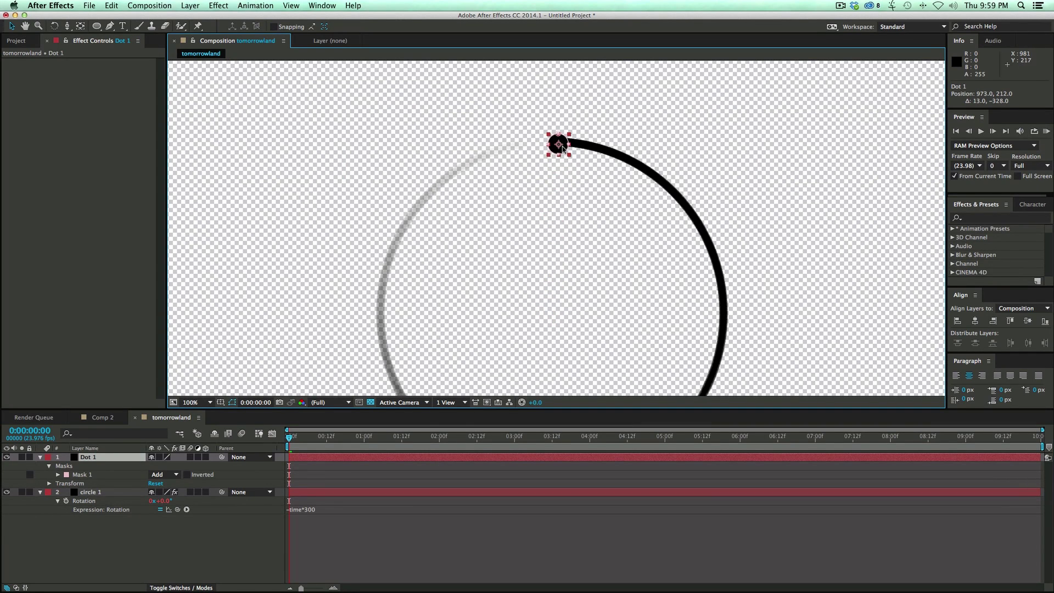
scroll(556, 137, up, 2)
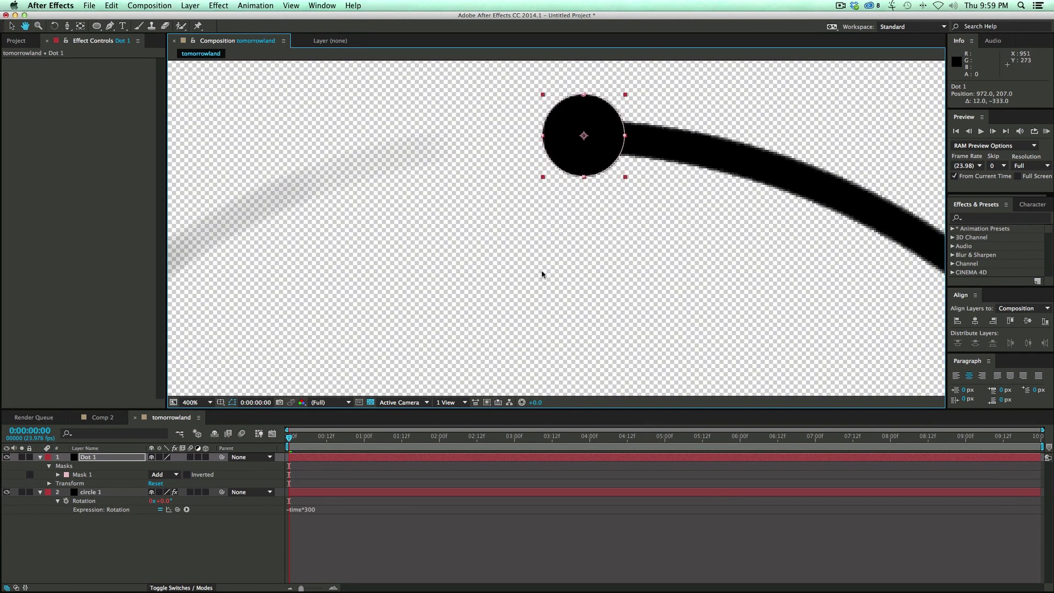
scroll(541, 275, up, 3)
key(v)
mouse_move(607, 284)
mouse_down()
mouse_move(524, 299)
mouse_move(601, 289)
mouse_up()
scroll(602, 290, down, 4)
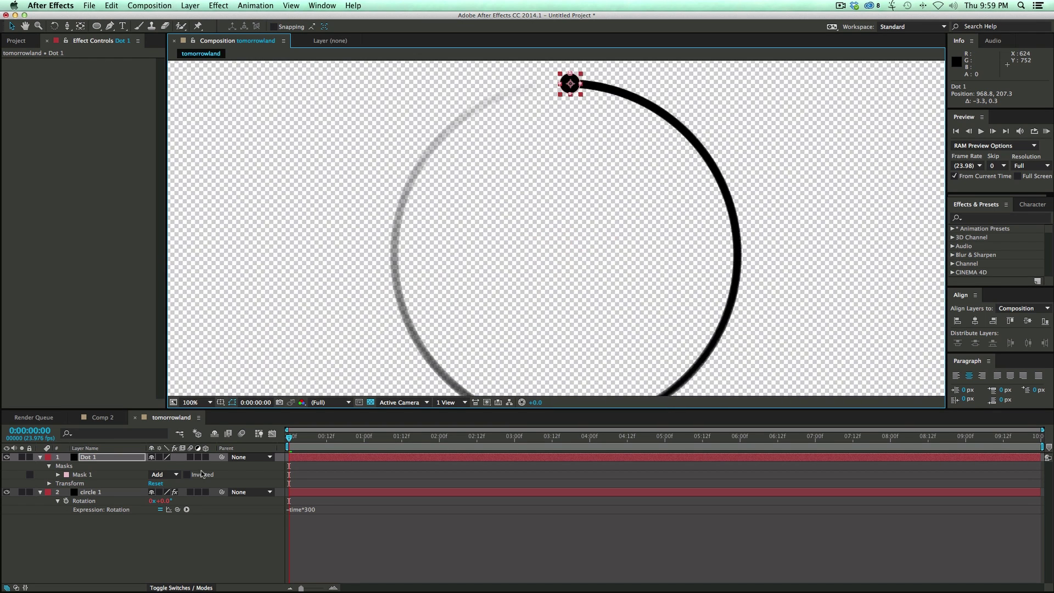
drag(222, 456, 94, 491)
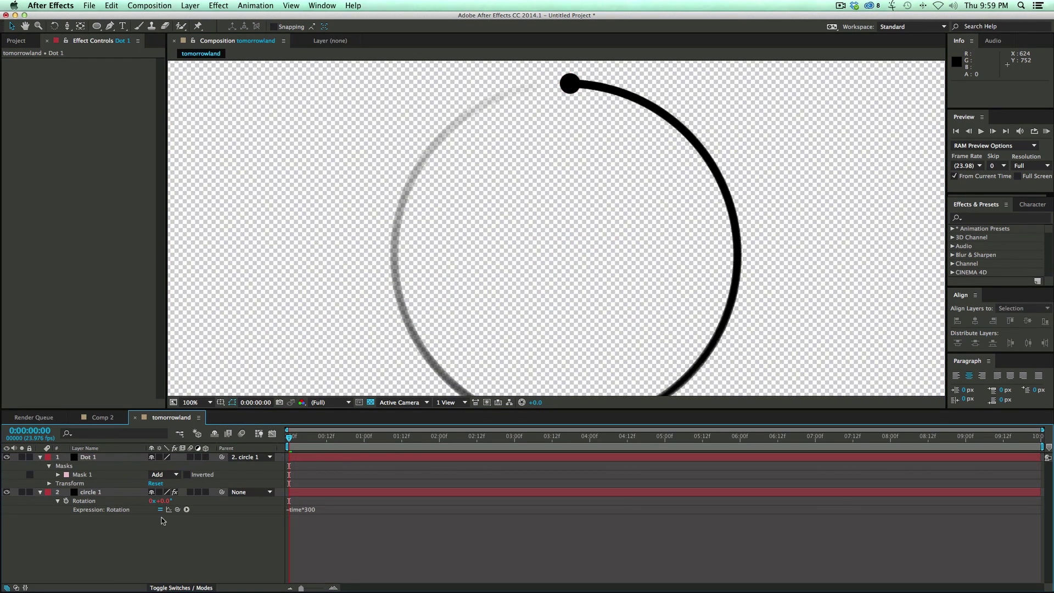
Preview the spin, then thin circle 1's stroke width to 9.70 and preview again
key(space)
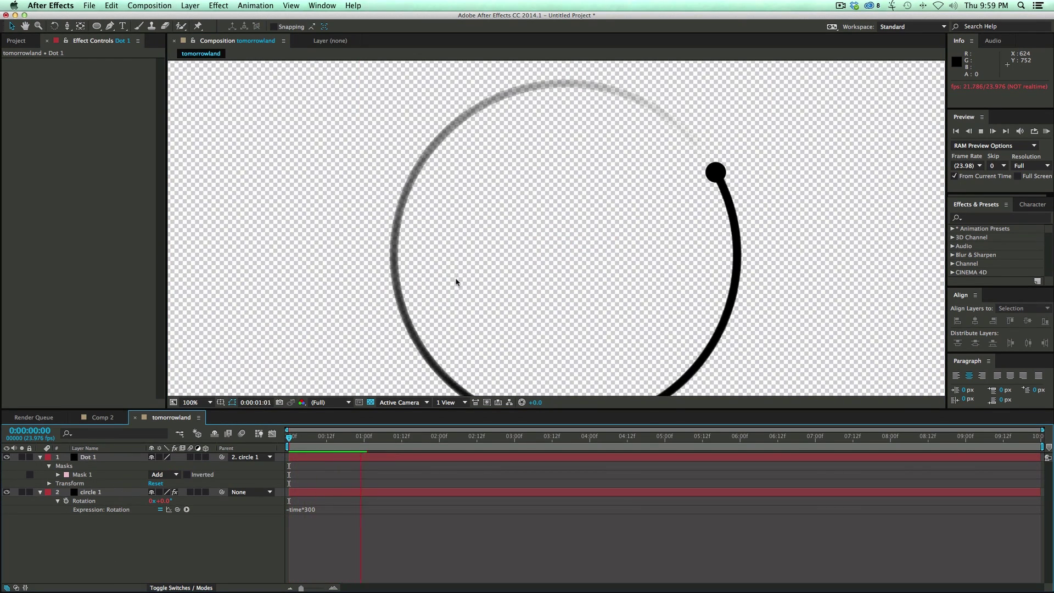
scroll(467, 267, down, 2)
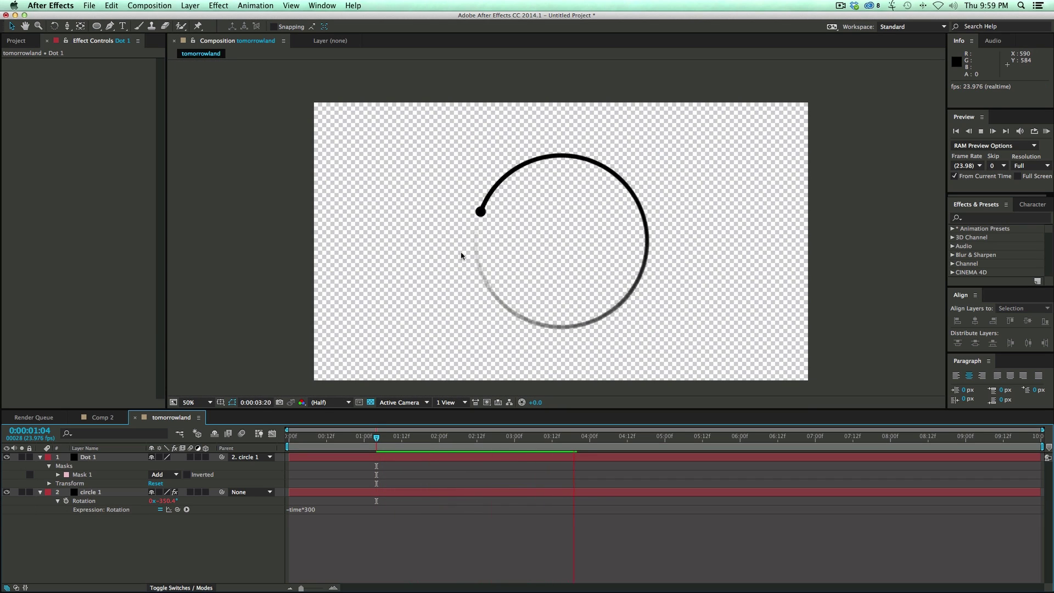
click(110, 491)
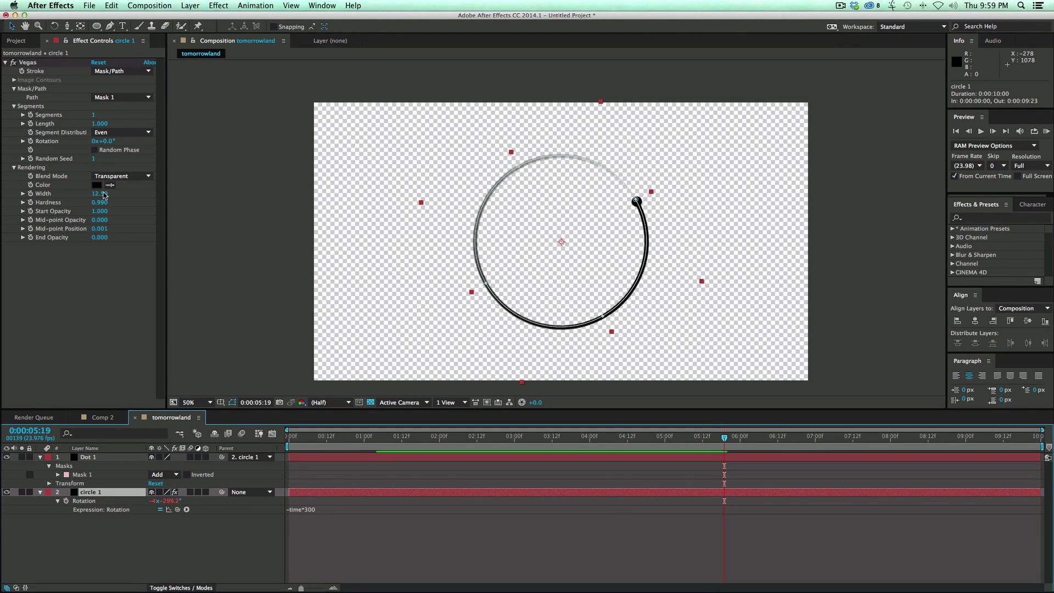
drag(104, 195, 100, 532)
key(space)
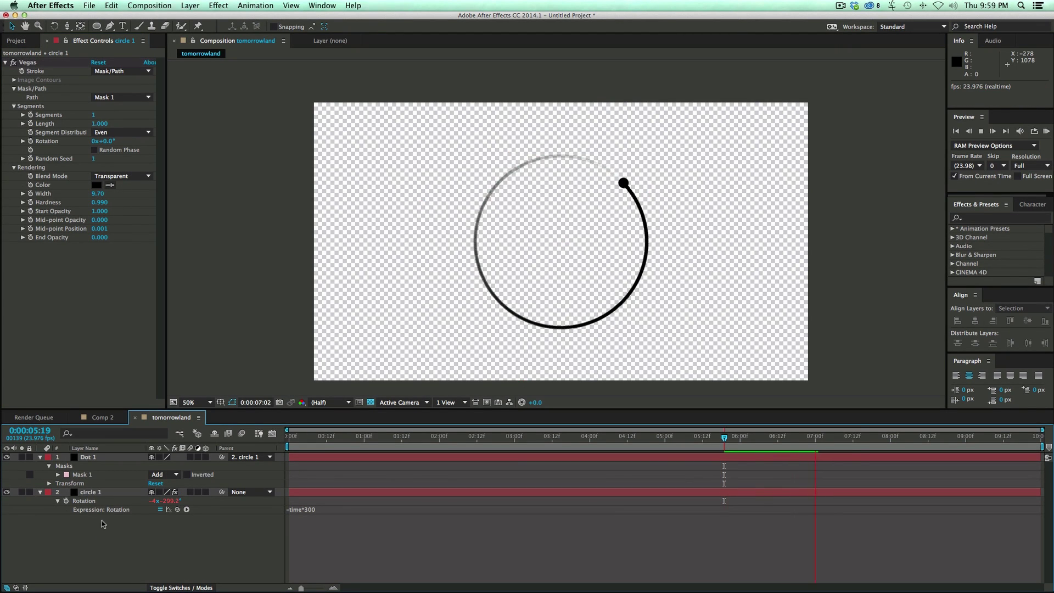
key(space)
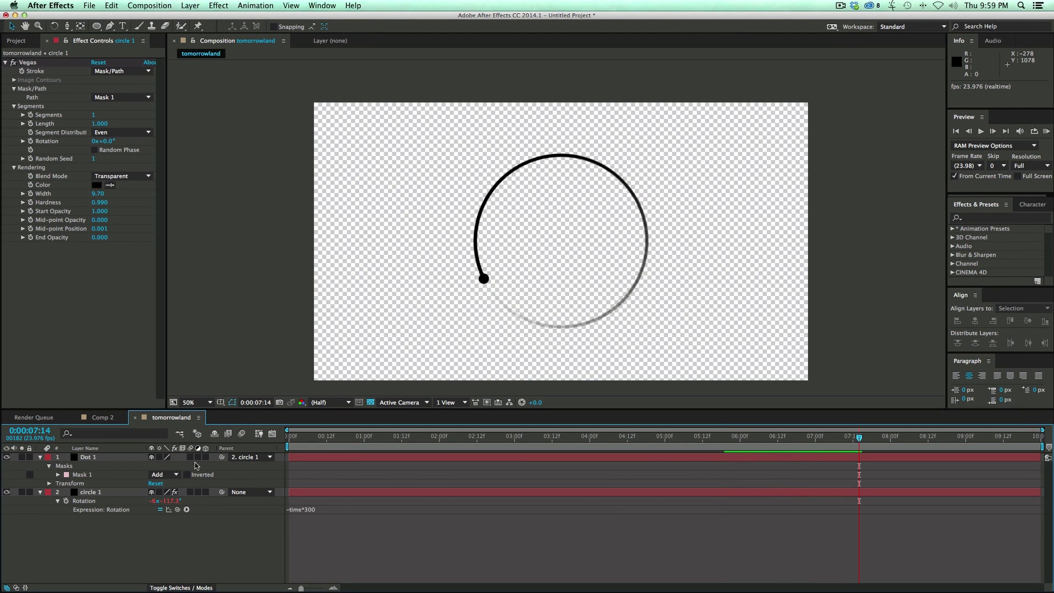
Make circle 1 and Dot 1 3D layers and set Dot 1 to Orient Towards Camera
click(206, 492)
click(206, 457)
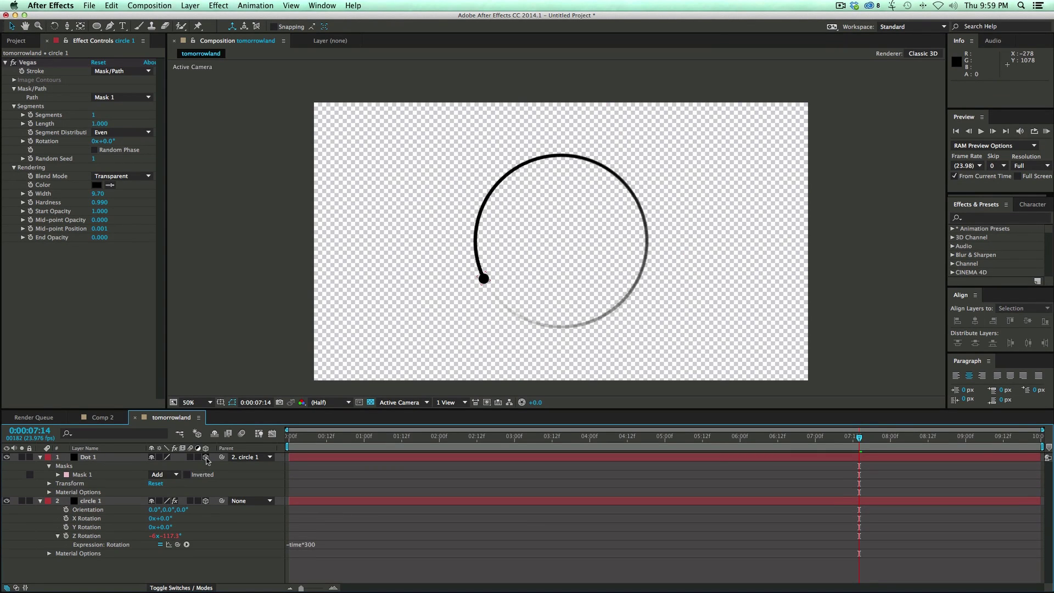
click(114, 458)
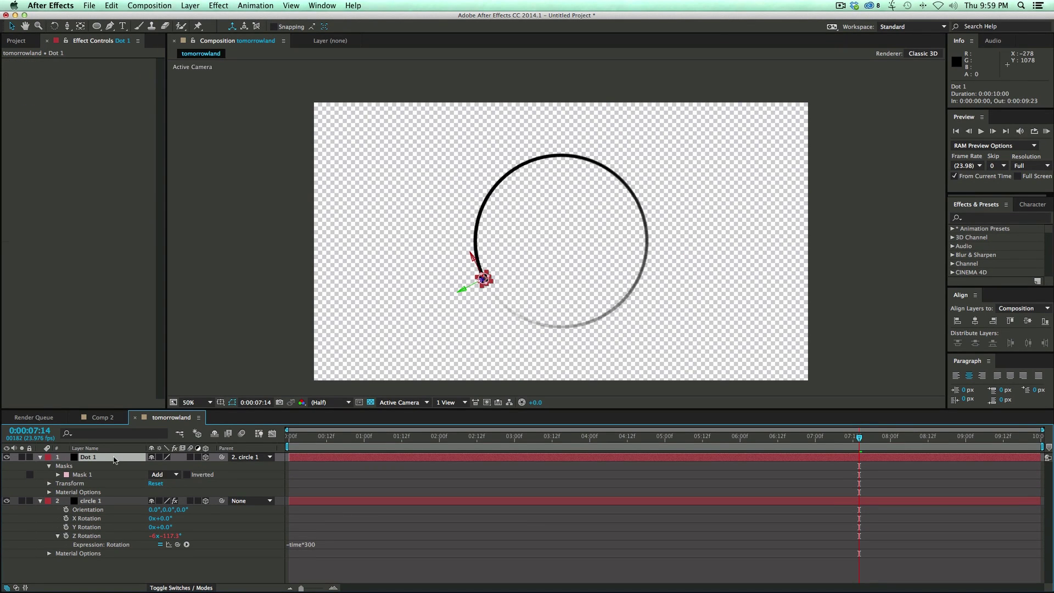
click(196, 5)
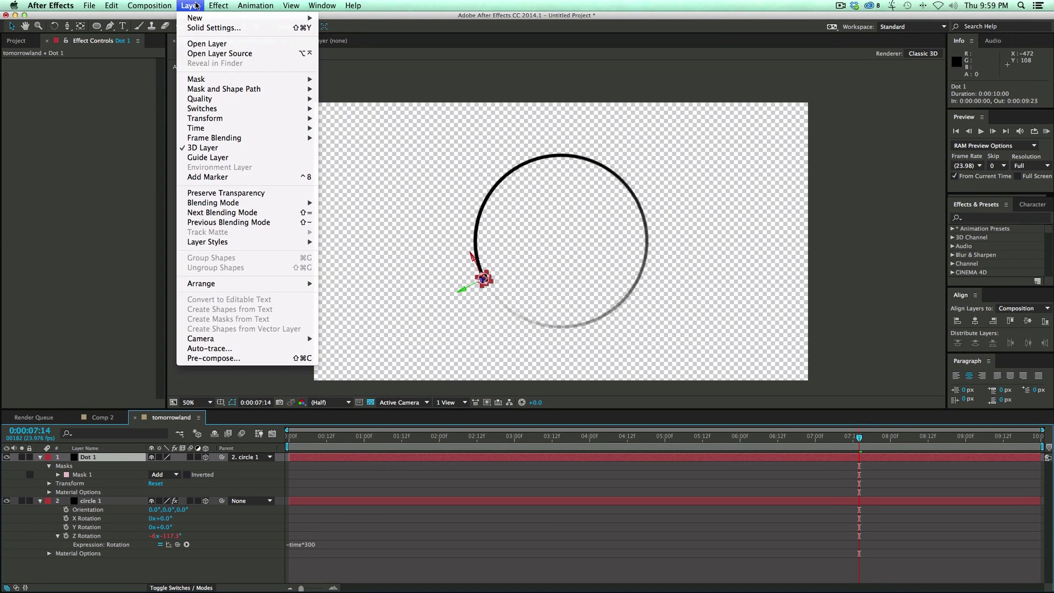
mouse_move(253, 122)
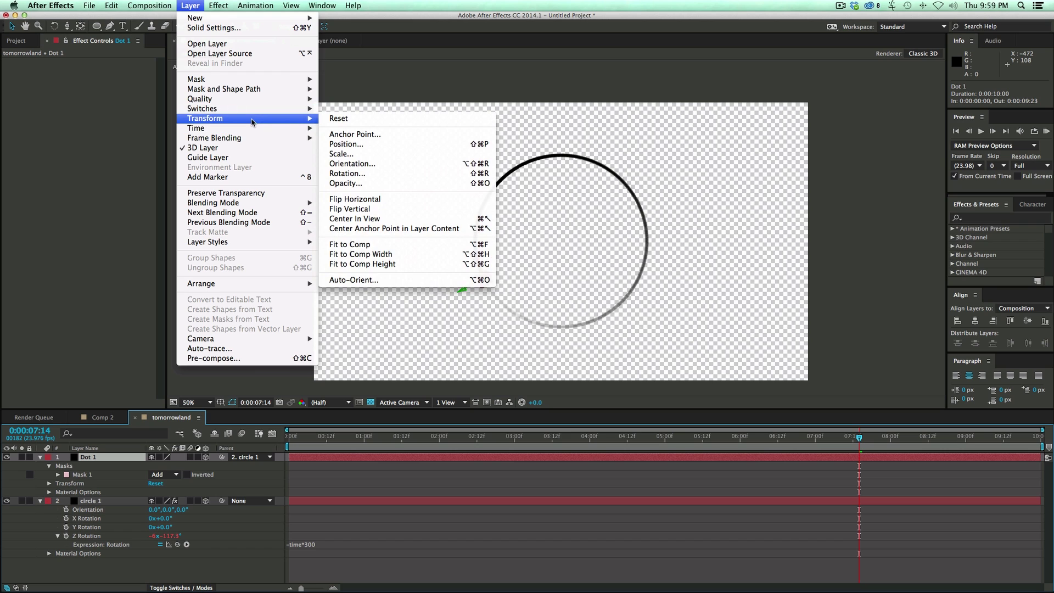
click(382, 281)
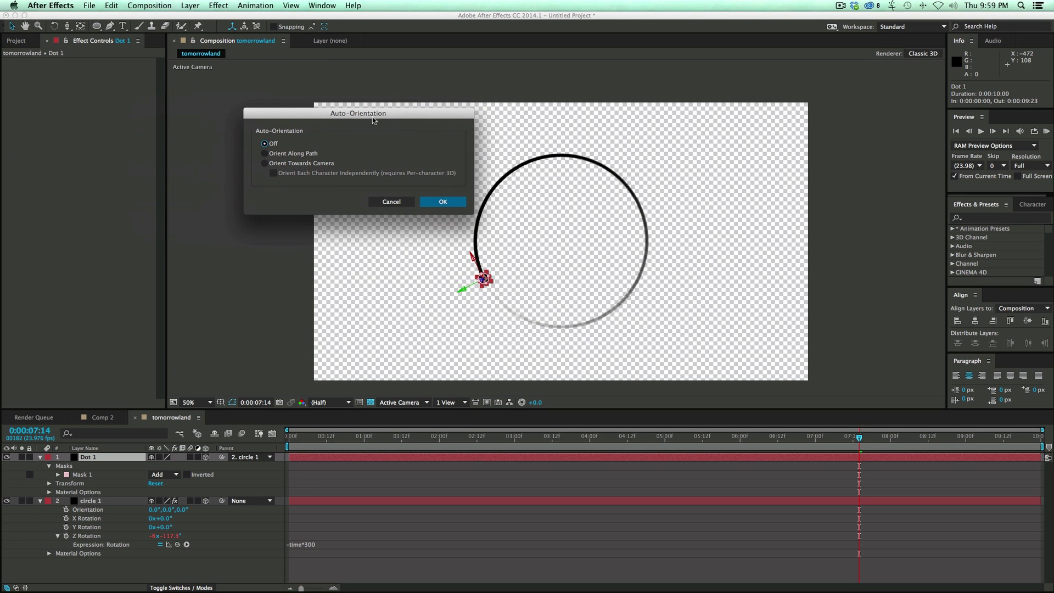
drag(389, 115, 379, 121)
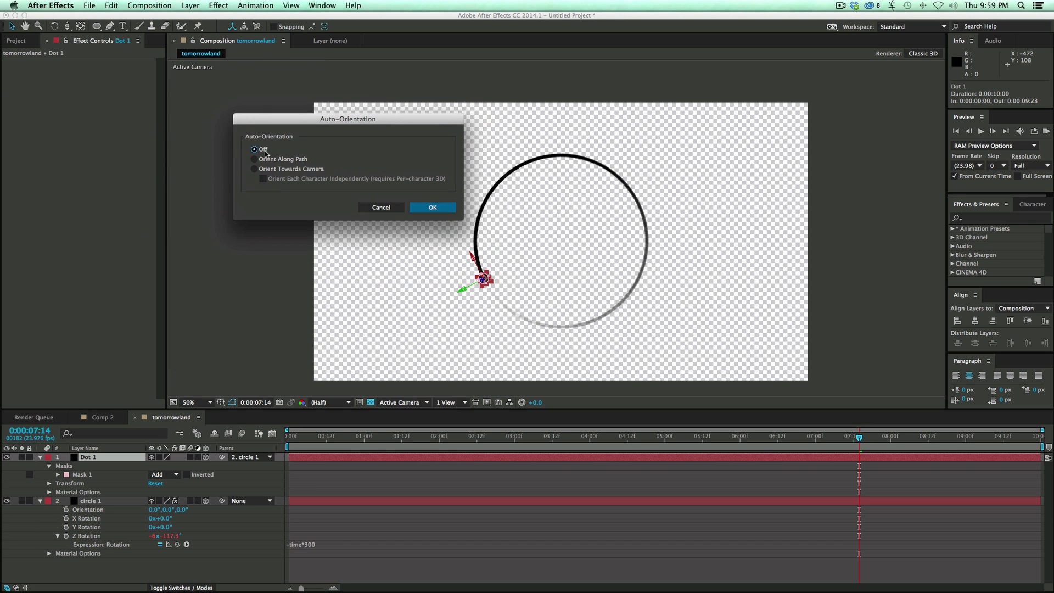
click(254, 169)
key(Return)
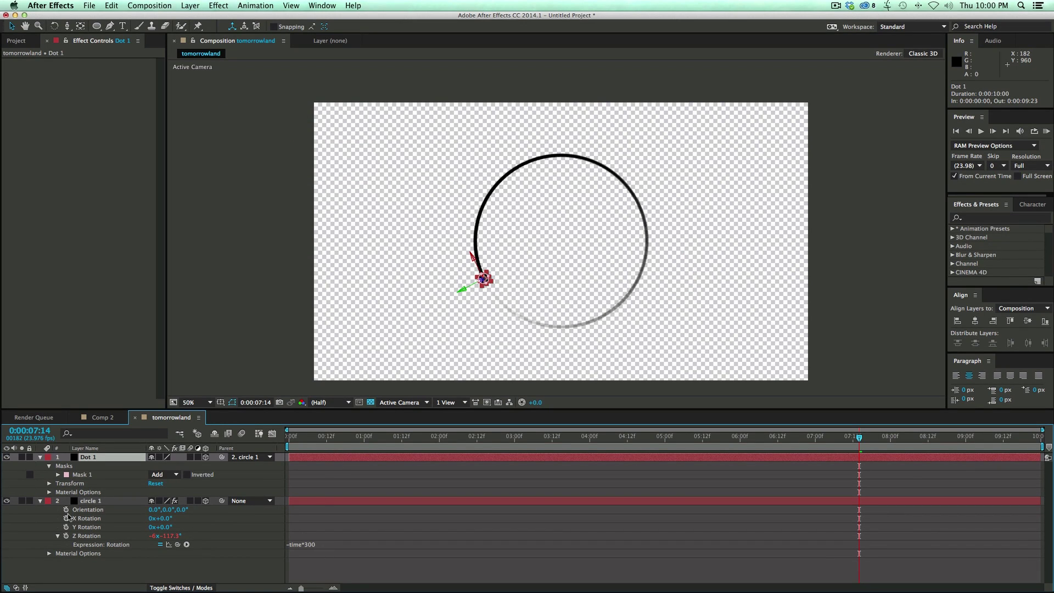
Add a 50mm Camera 1 layer and move it to the bottom of the layer stack
click(40, 456)
click(40, 466)
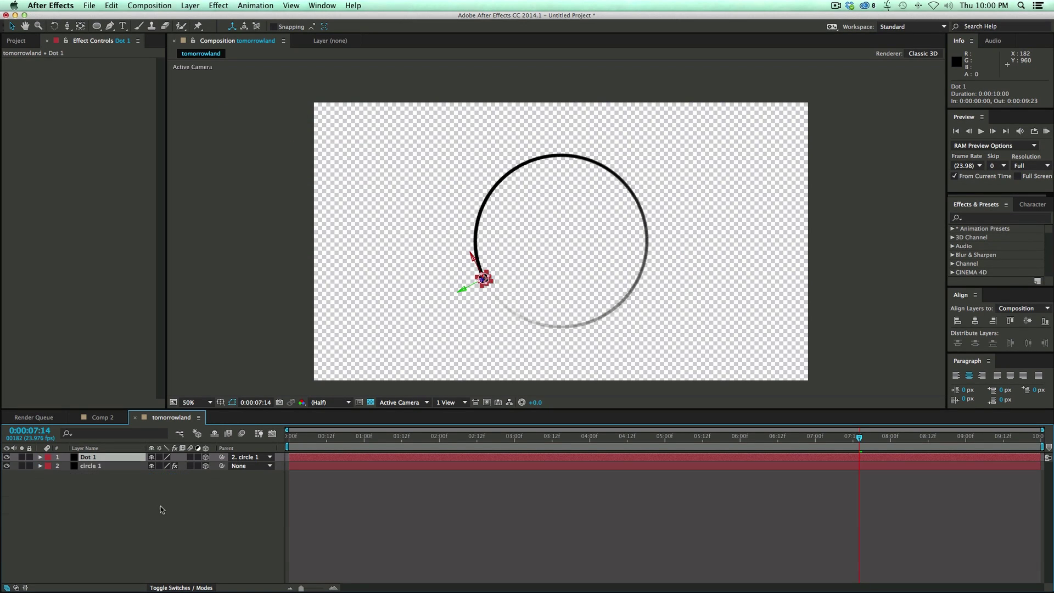
click(160, 571)
click(189, 5)
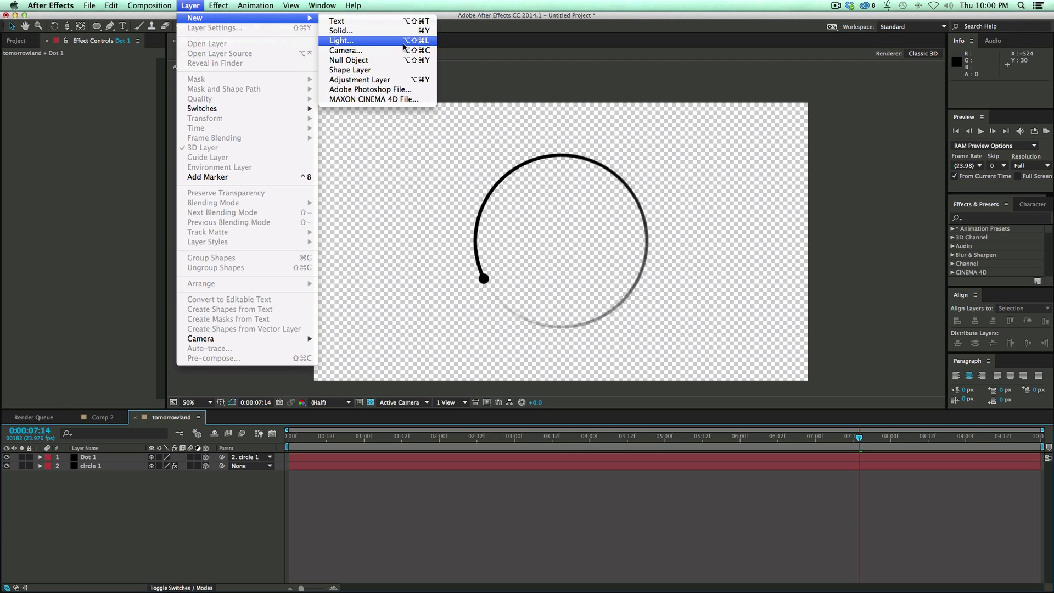
click(357, 102)
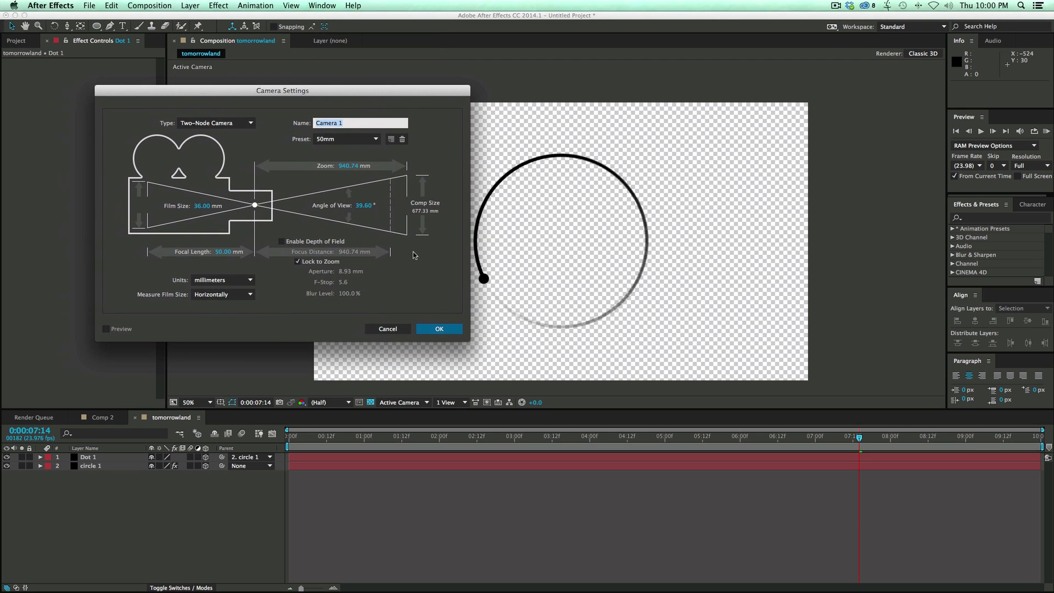
click(443, 335)
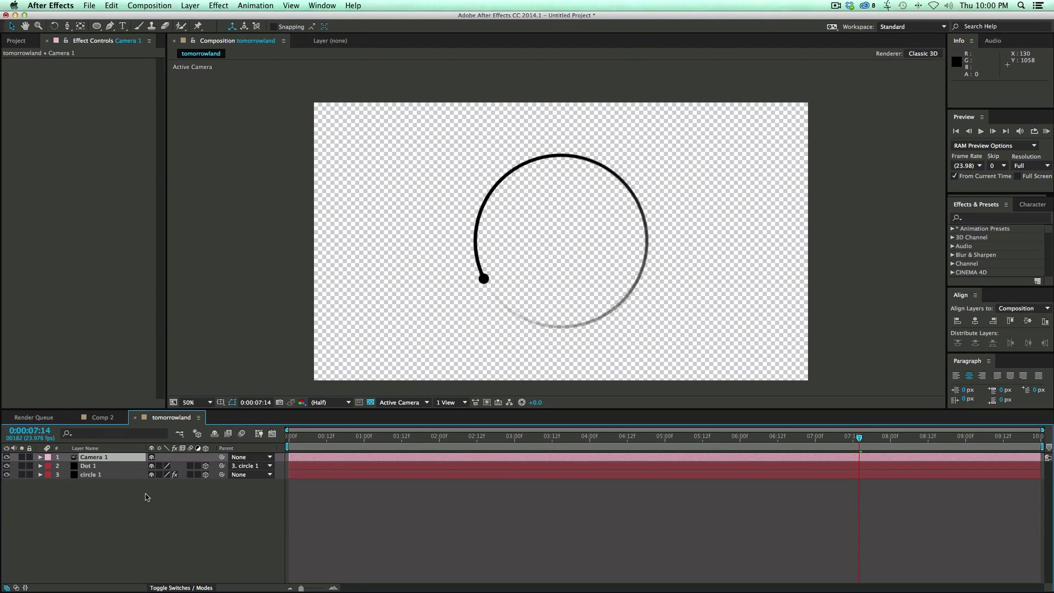
key(super+shift+bracketleft)
click(102, 467)
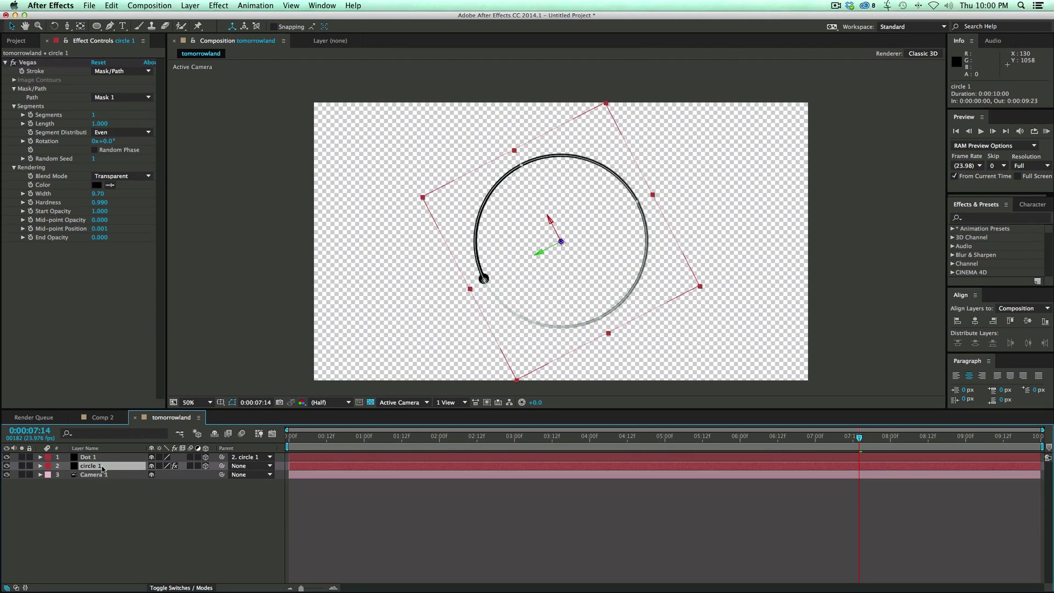
Give circle 1 a yellow label, then duplicate circle 1 and Dot 1 as circle 2 and Dot 2
click(48, 466)
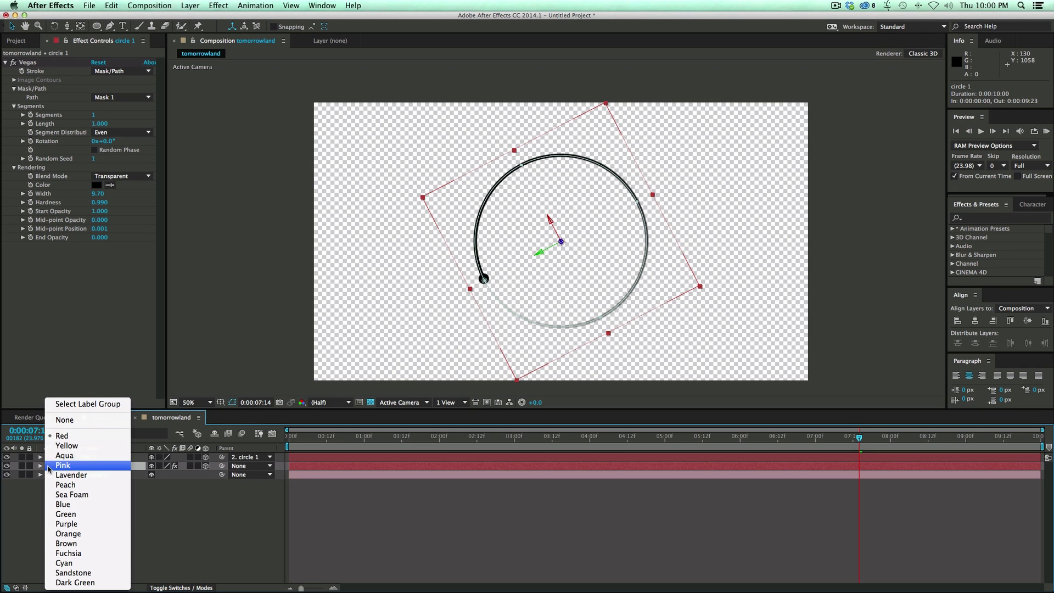
click(63, 445)
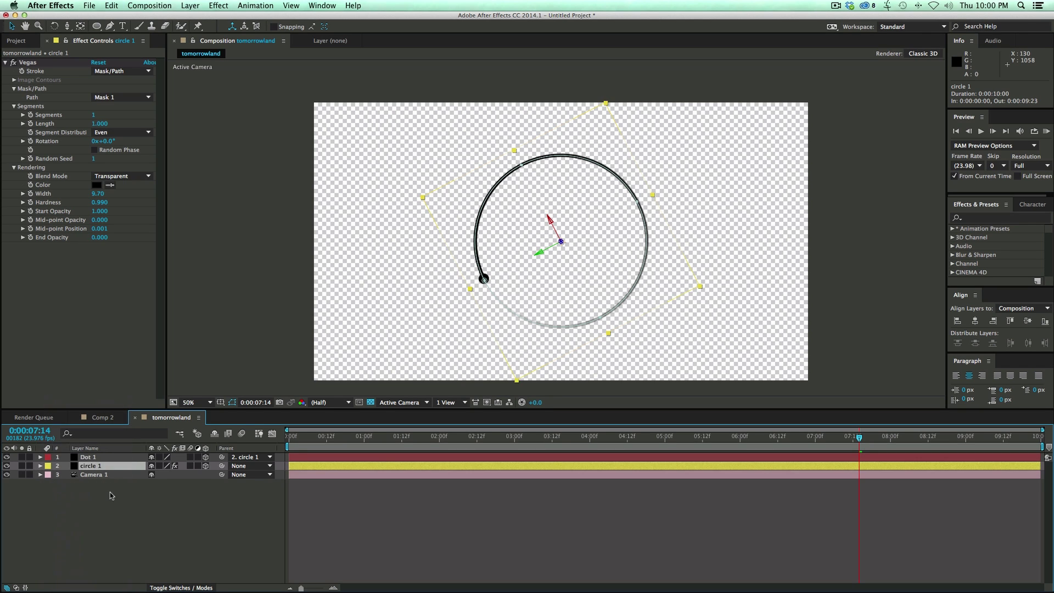
click(109, 494)
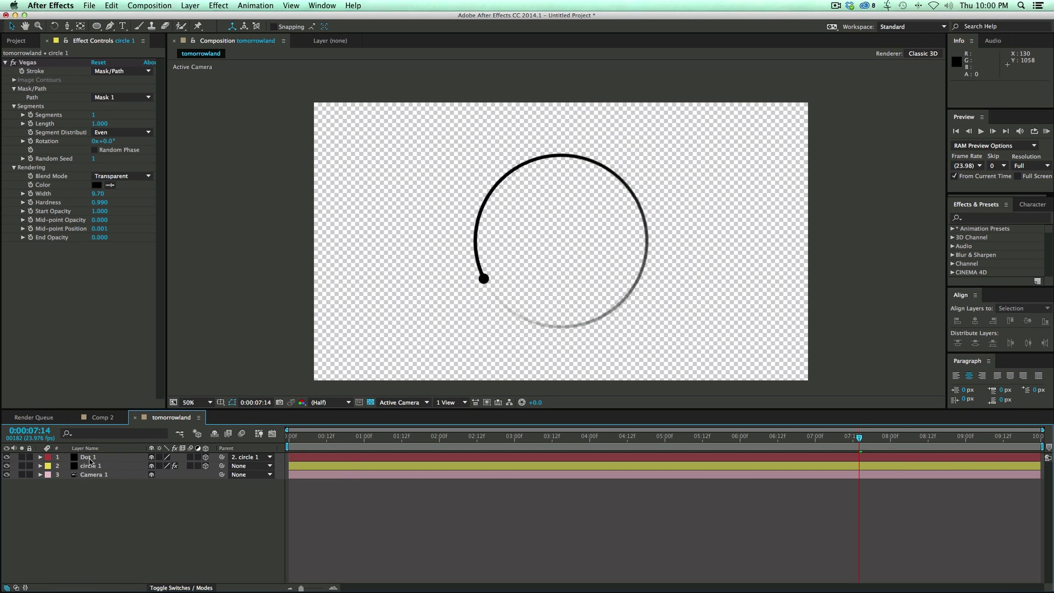
click(89, 458)
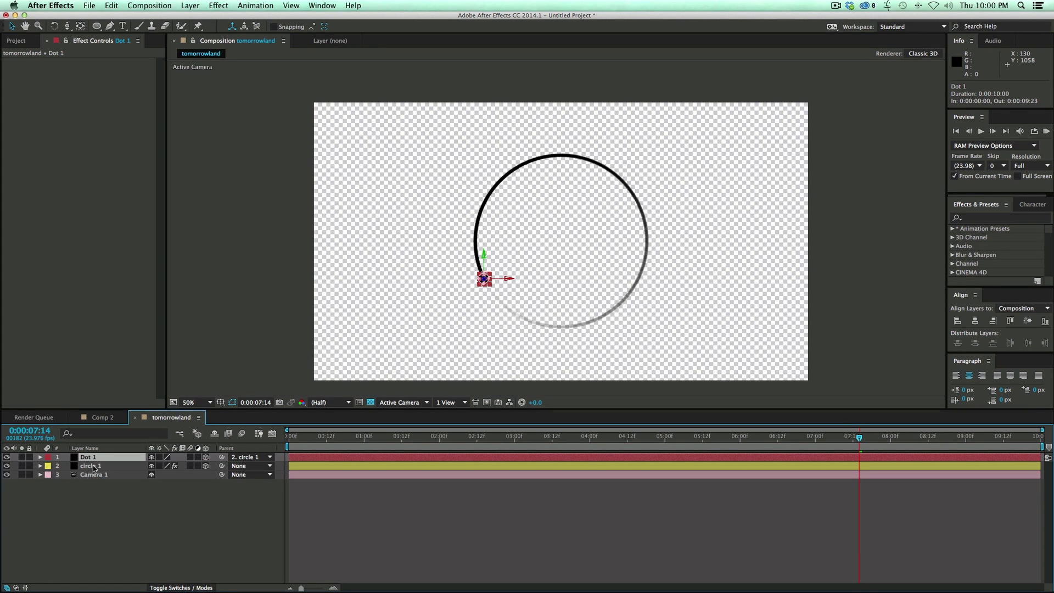
click(95, 466)
shift+click(104, 458)
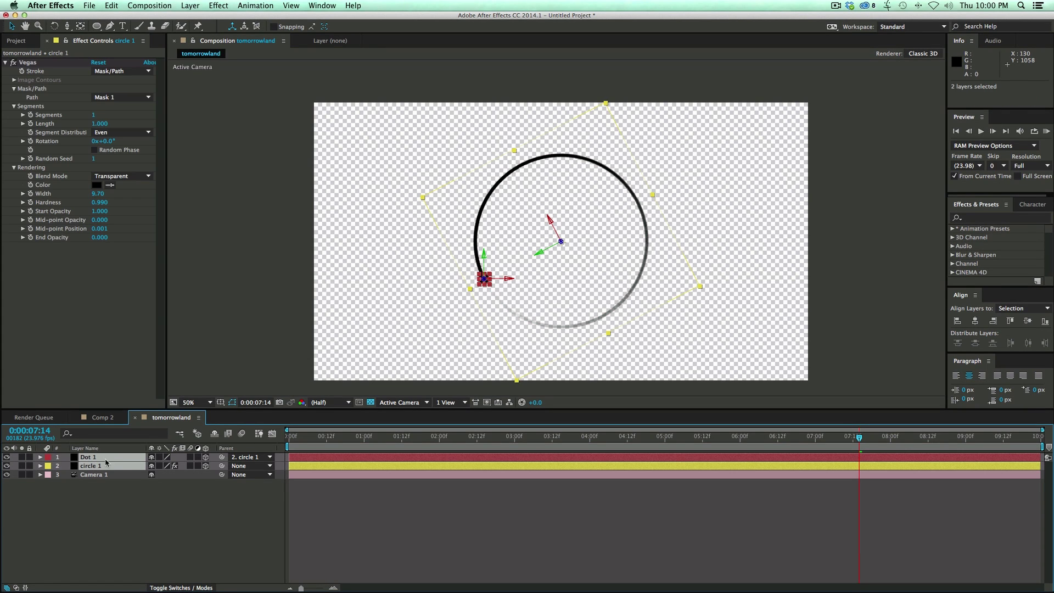
key(super+d)
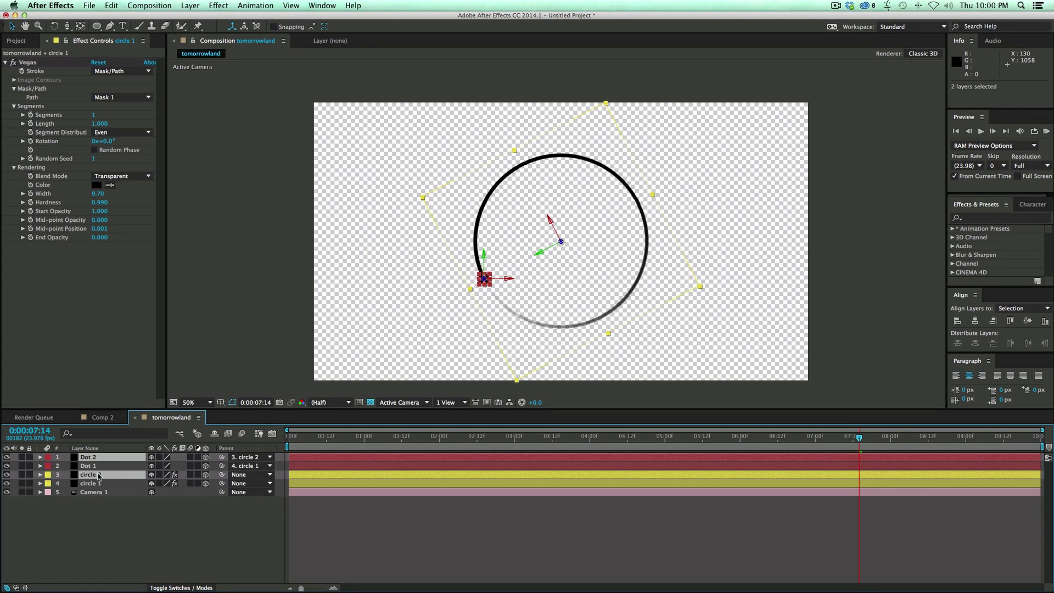
drag(98, 476, 109, 471)
key(F2)
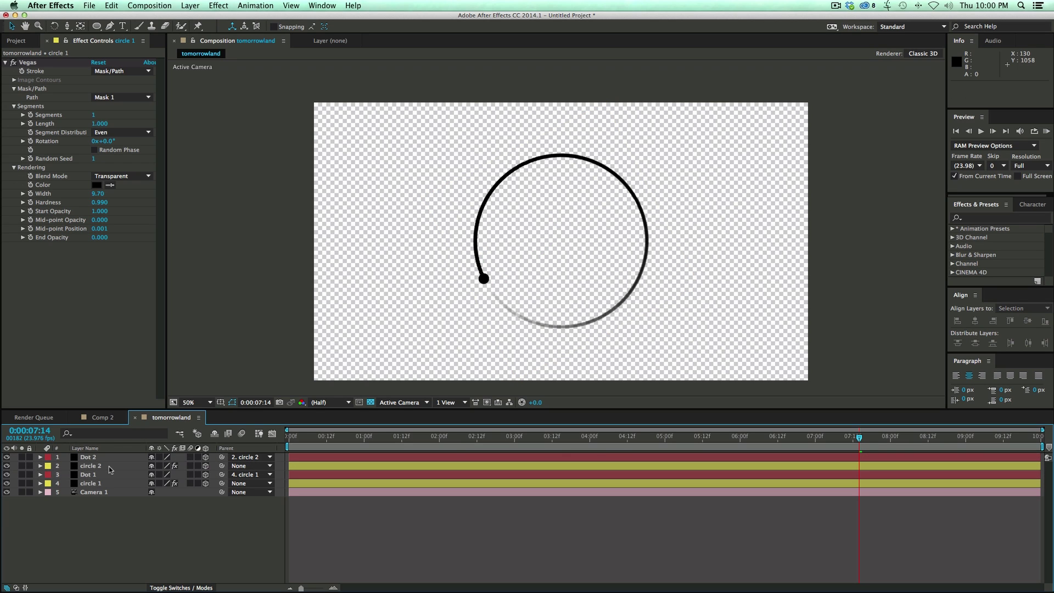
Scale circle 2 to 86%, tilt it into an angled ellipse, and preview
click(110, 468)
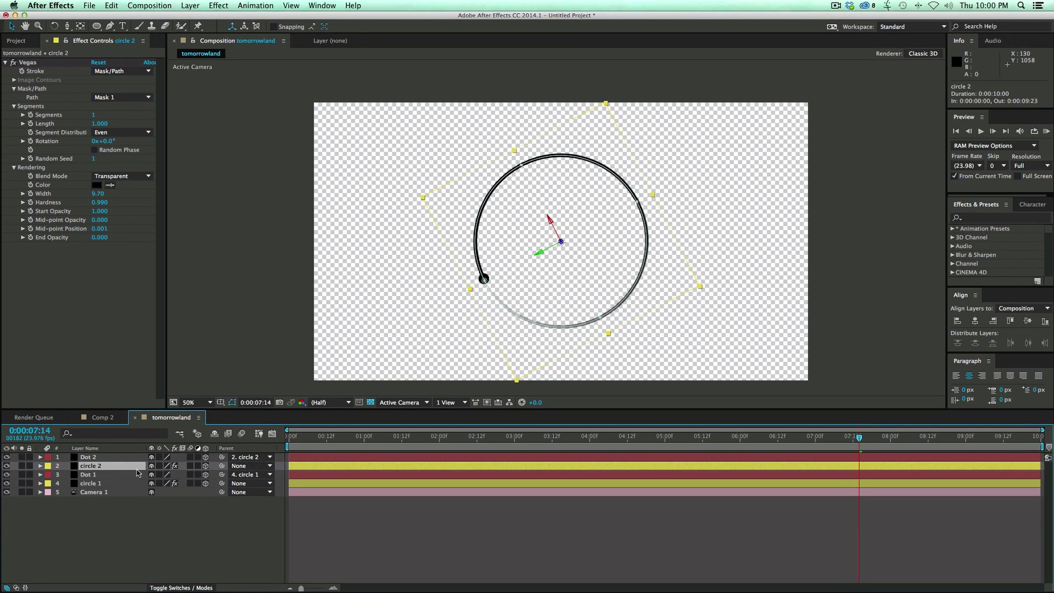
key(s)
drag(171, 476, 163, 476)
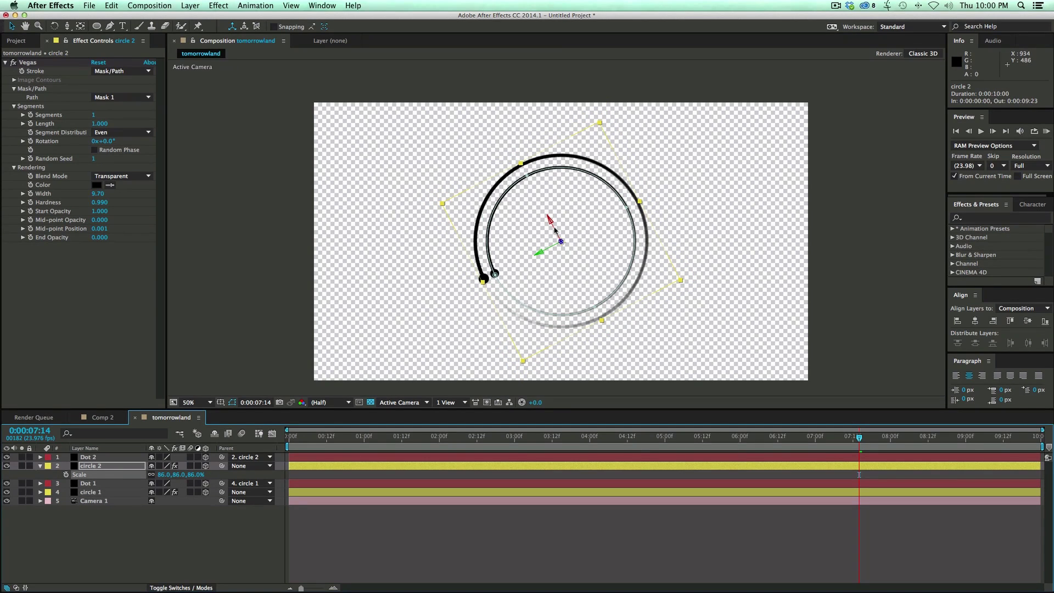
key(w)
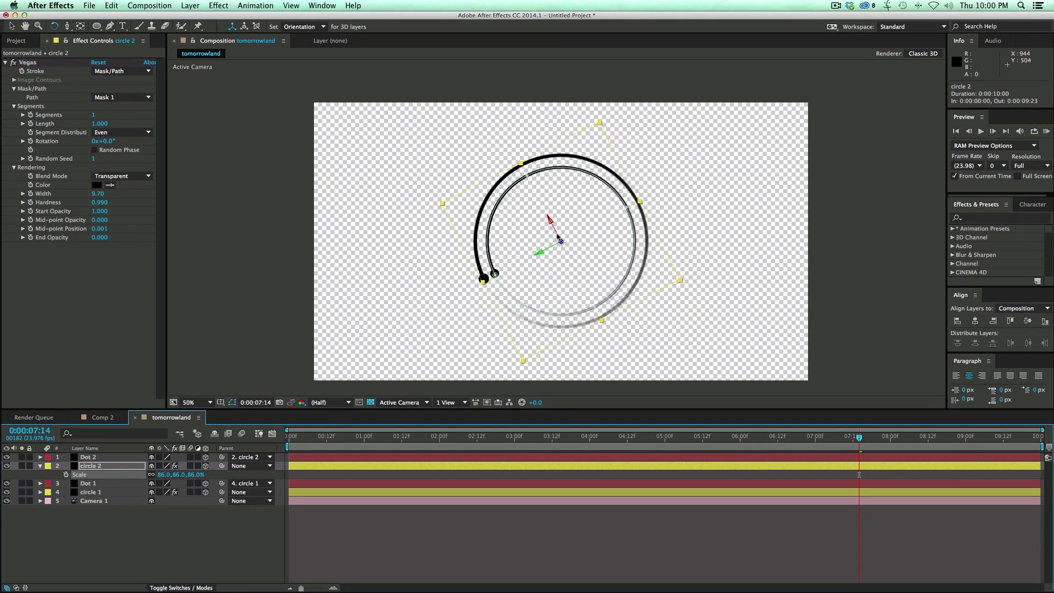
mouse_move(551, 248)
mouse_down()
mouse_move(523, 243)
mouse_move(549, 235)
mouse_move(509, 237)
mouse_move(555, 246)
mouse_up()
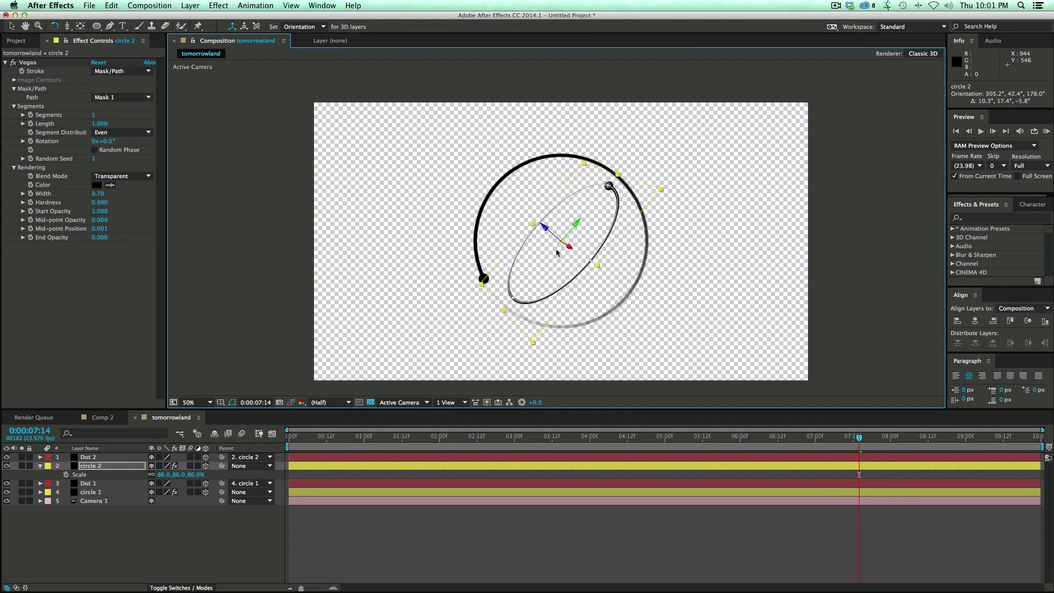
click(510, 542)
key(space)
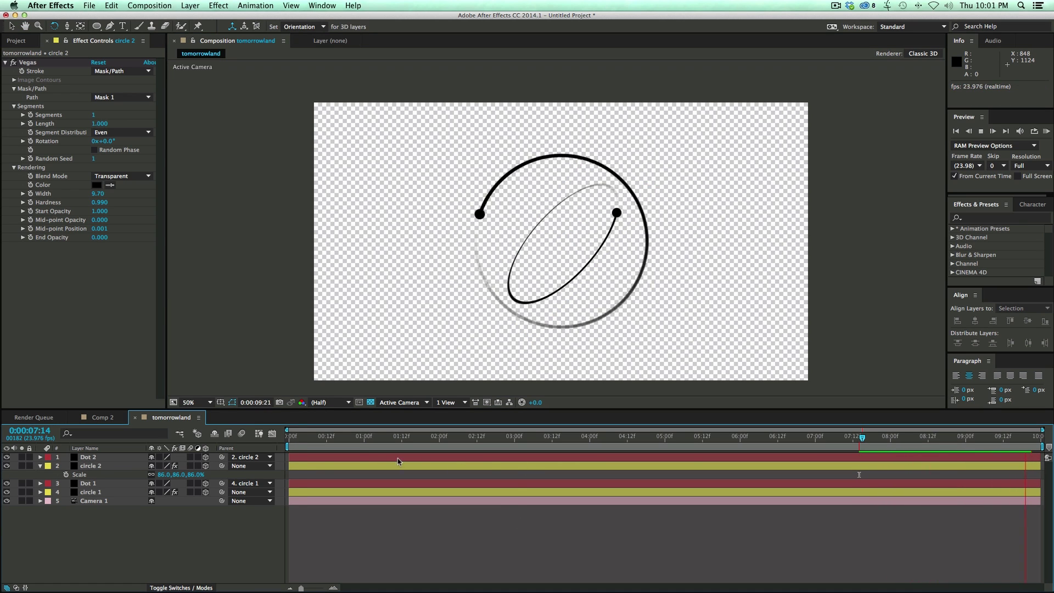
key(space)
Duplicate circle 2 and Dot 2 into circle 3 and tilt it to a new orbit angle
click(110, 466)
shift+click(105, 457)
key(super+d)
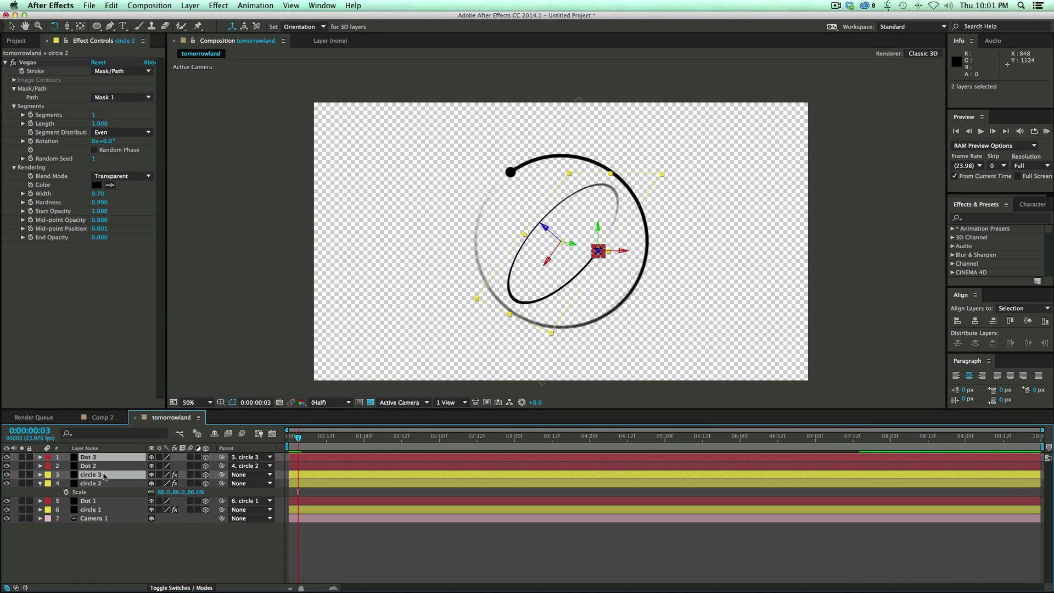
drag(104, 476, 104, 462)
click(90, 466)
key(s)
drag(472, 317, 601, 241)
Duplicate circle 3 and its dot into circle 4 and tilt it nearly upright
shift+click(104, 458)
key(super+d)
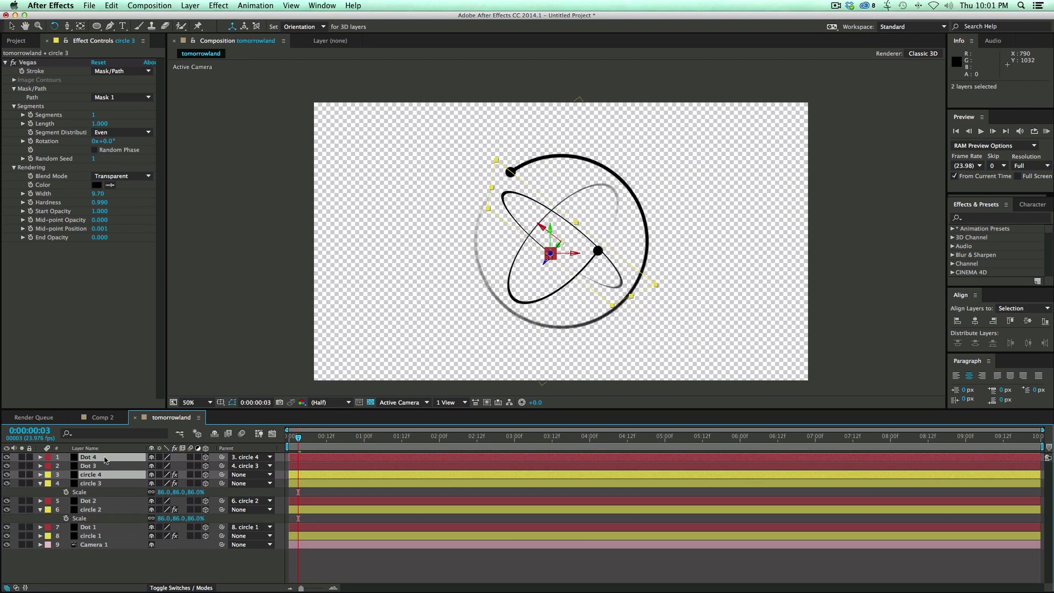
drag(105, 475, 104, 462)
click(90, 465)
mouse_move(552, 258)
mouse_down()
mouse_move(556, 233)
mouse_move(565, 243)
mouse_move(555, 248)
mouse_up()
Preview the orbits, re-angle circle 2, and preview again
key(space)
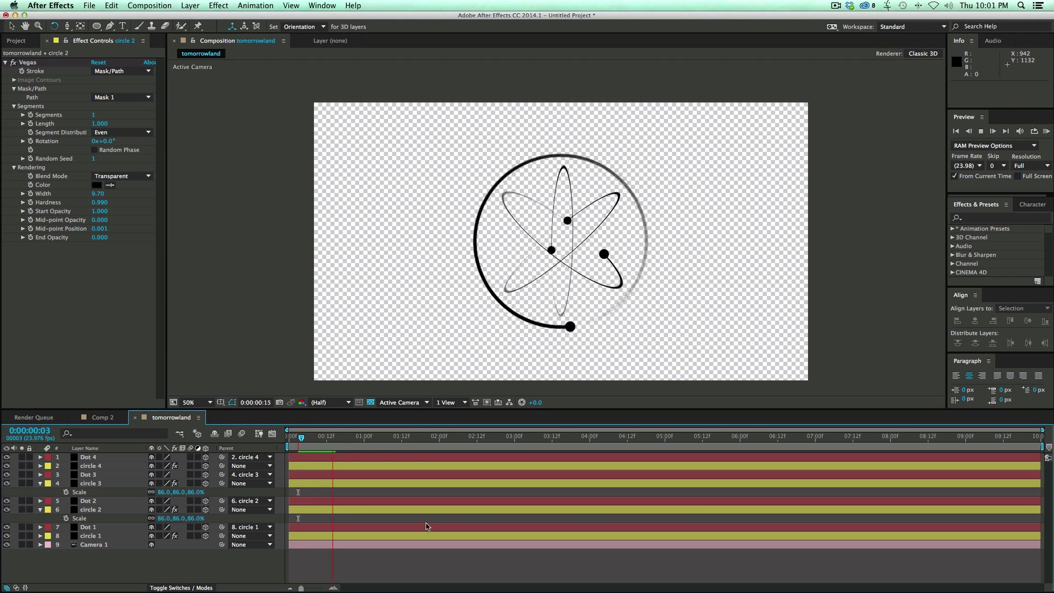
drag(554, 237, 600, 232)
click(395, 569)
key(space)
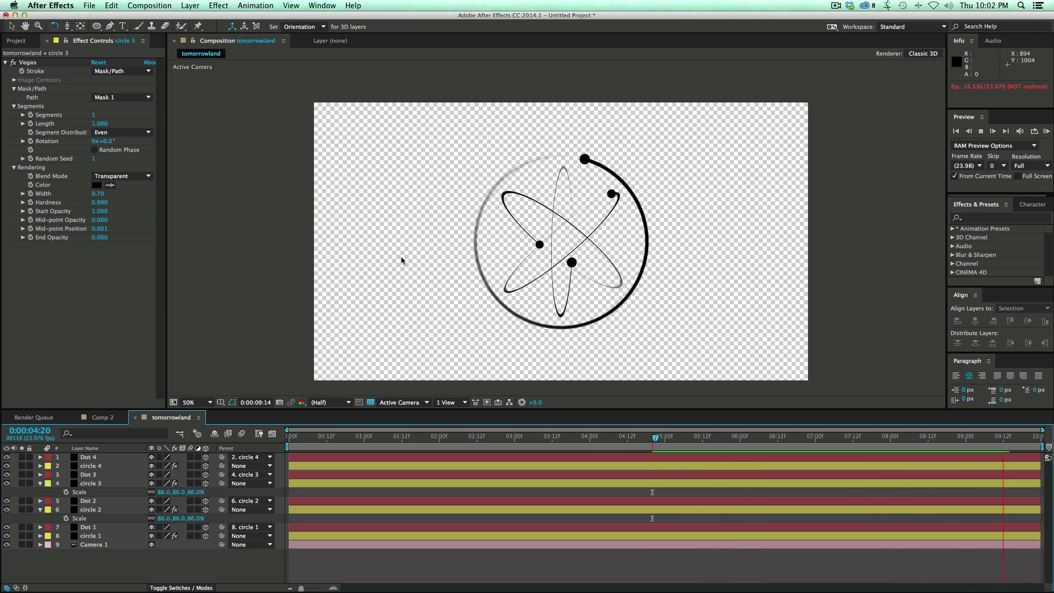
At frame 16, duplicate Dot 1 and rename the copy 'center'
key(space)
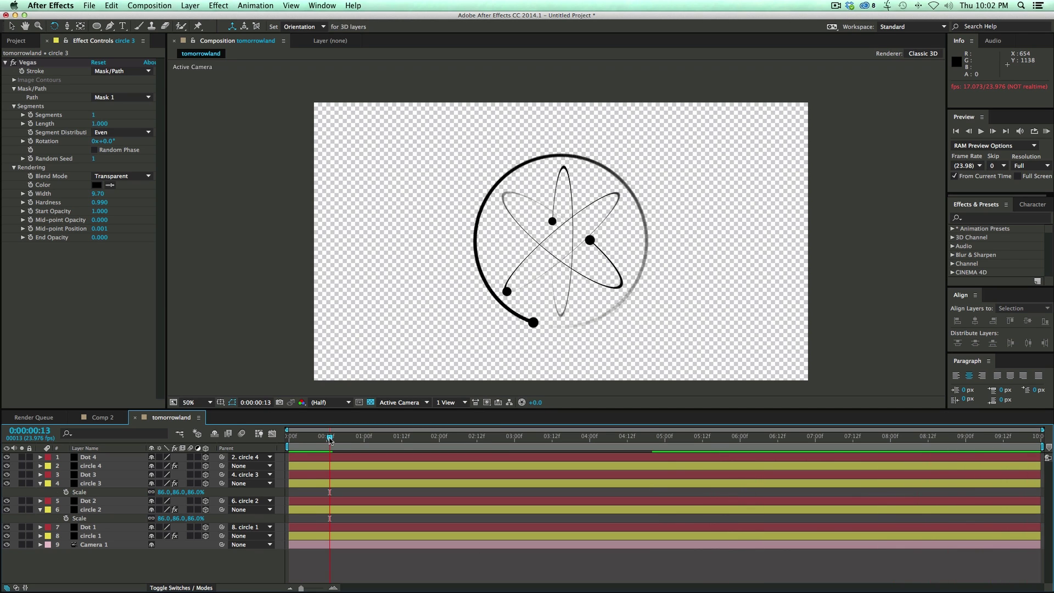
drag(329, 439, 339, 439)
click(93, 528)
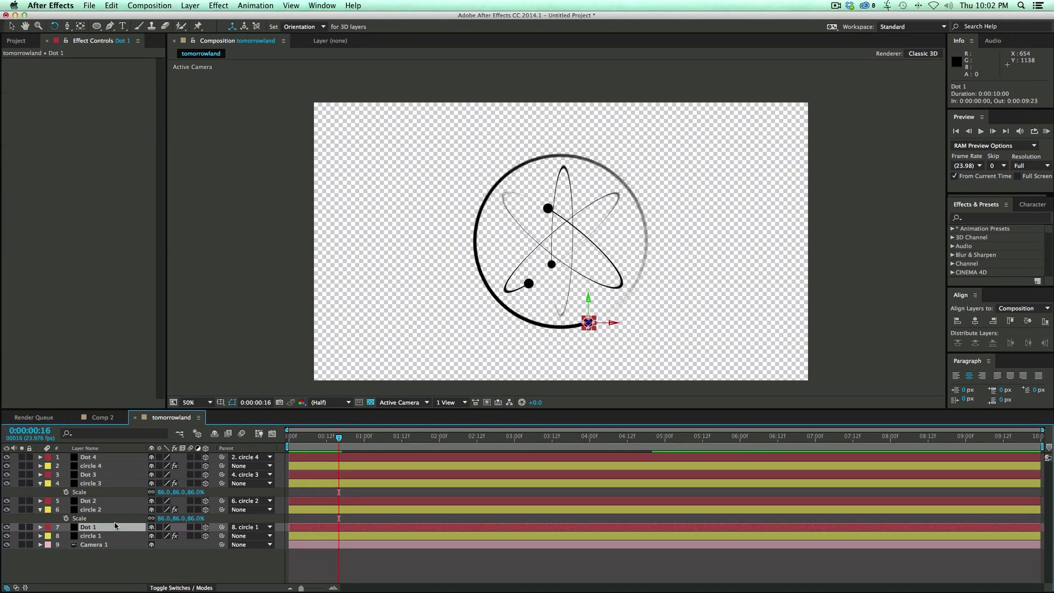
key(super+d)
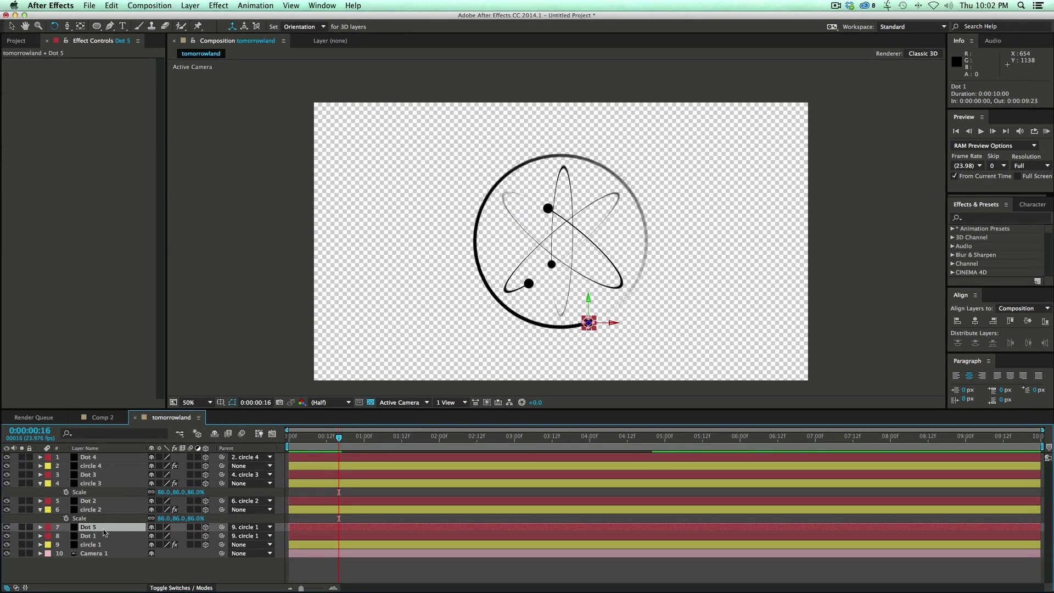
key(Return)
text(ce)
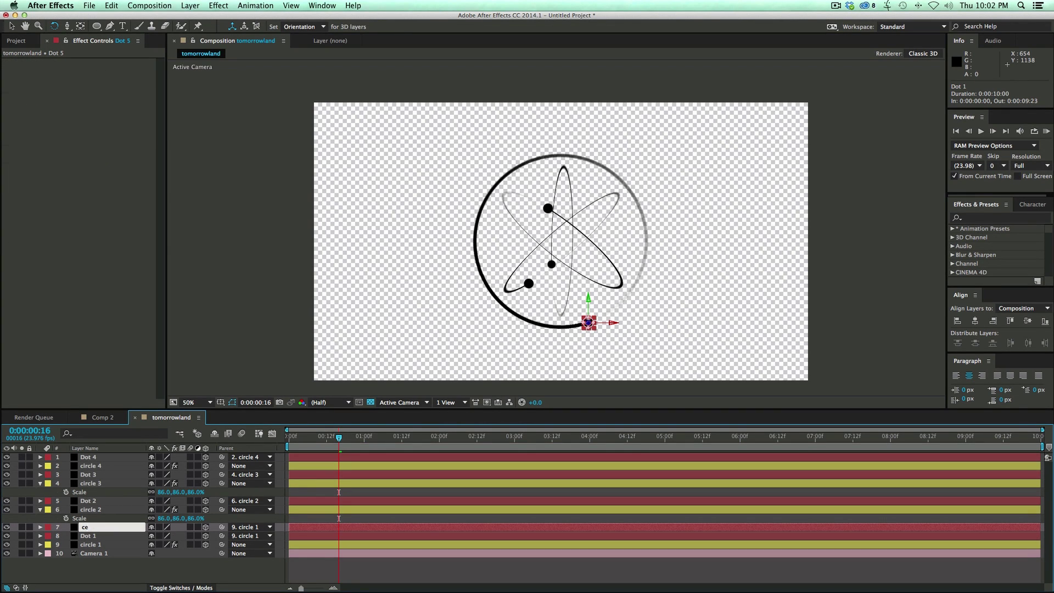
text(nter)
key(Return)
Place center above Camera 1 at the atom's middle with Continuously Rasterize on
drag(97, 528, 113, 551)
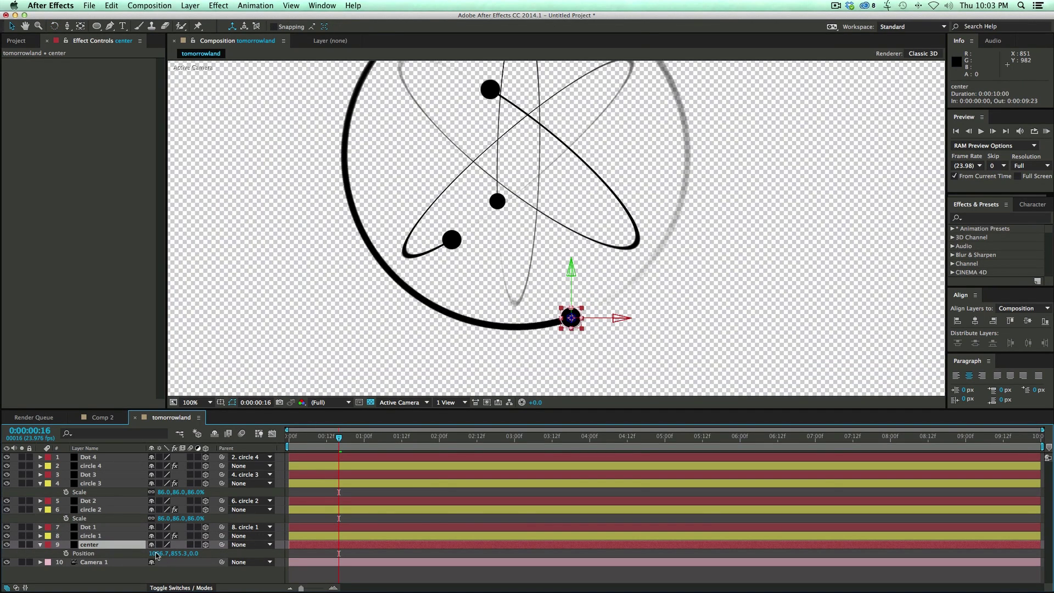
drag(156, 555, 274, 553)
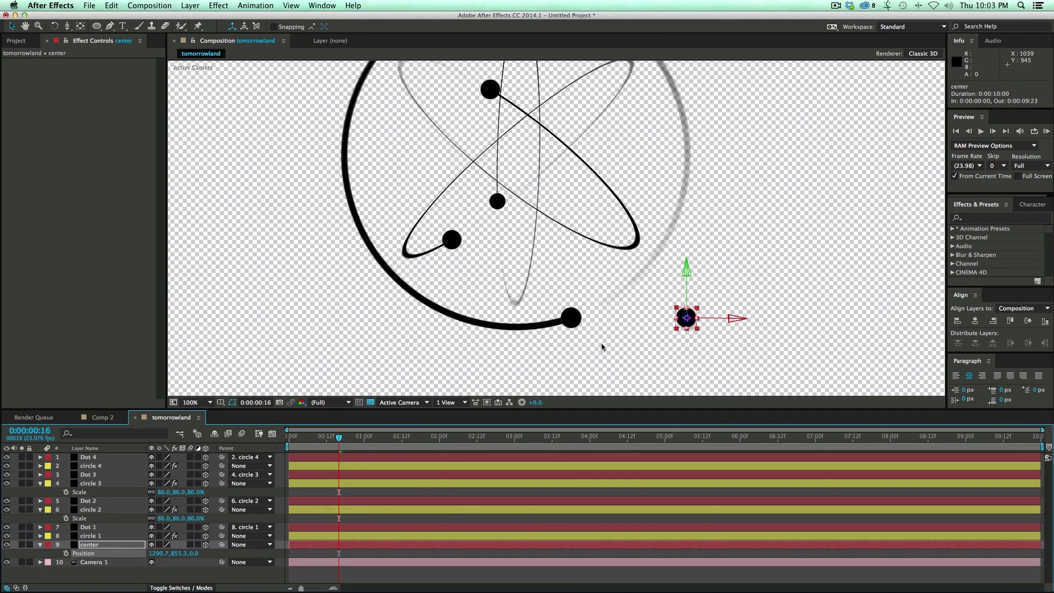
drag(685, 314, 544, 179)
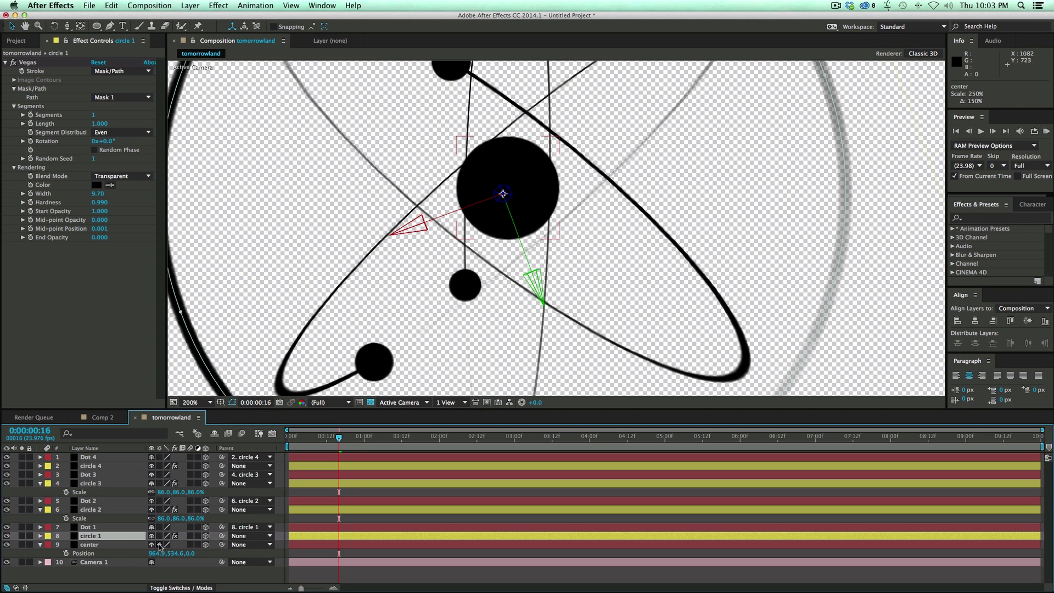
click(159, 544)
scroll(480, 271, up, 3)
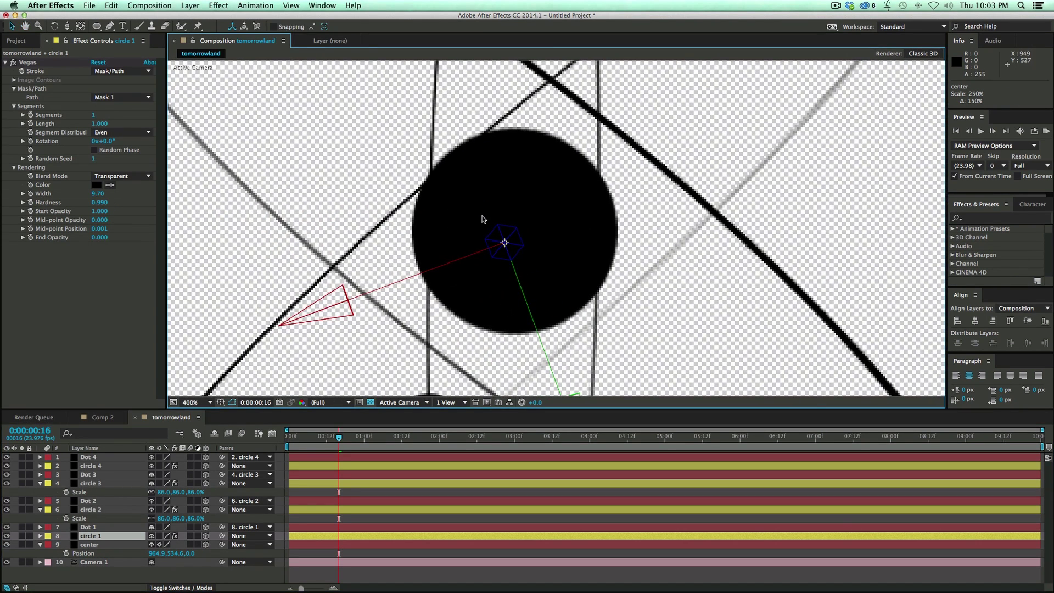
click(215, 434)
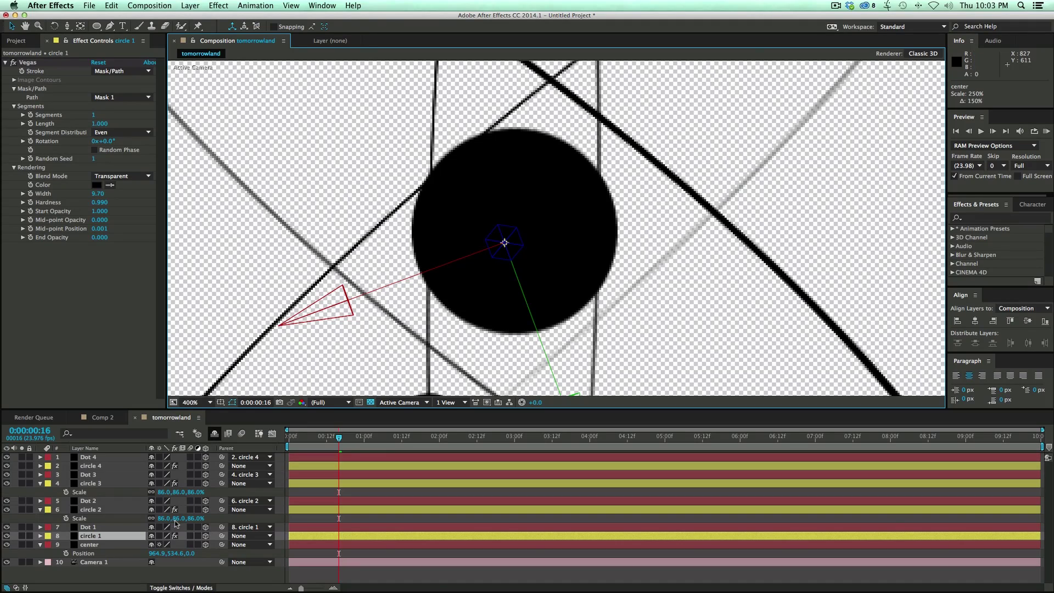
click(160, 545)
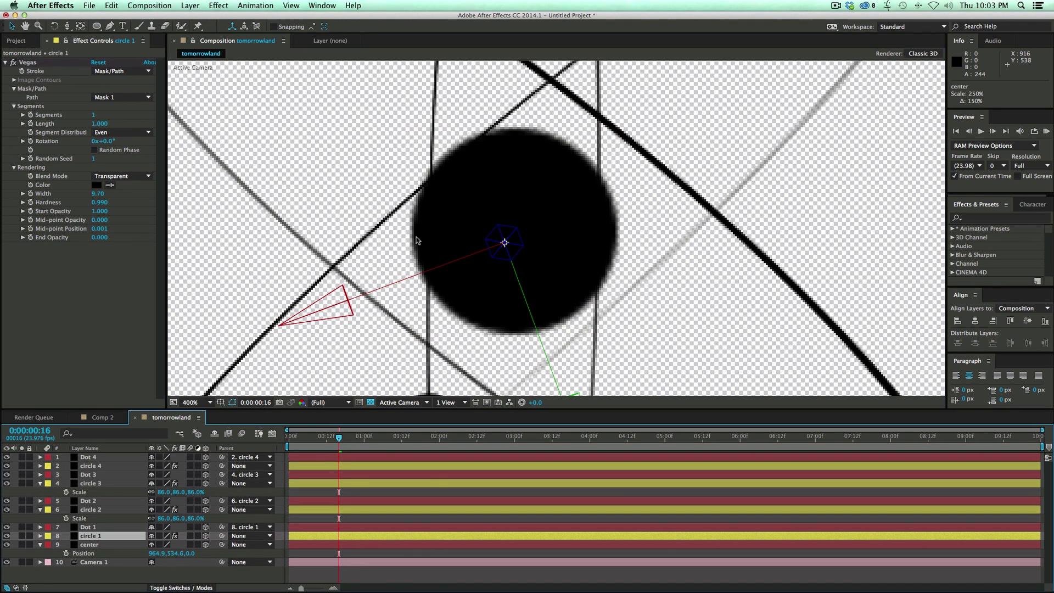
click(159, 544)
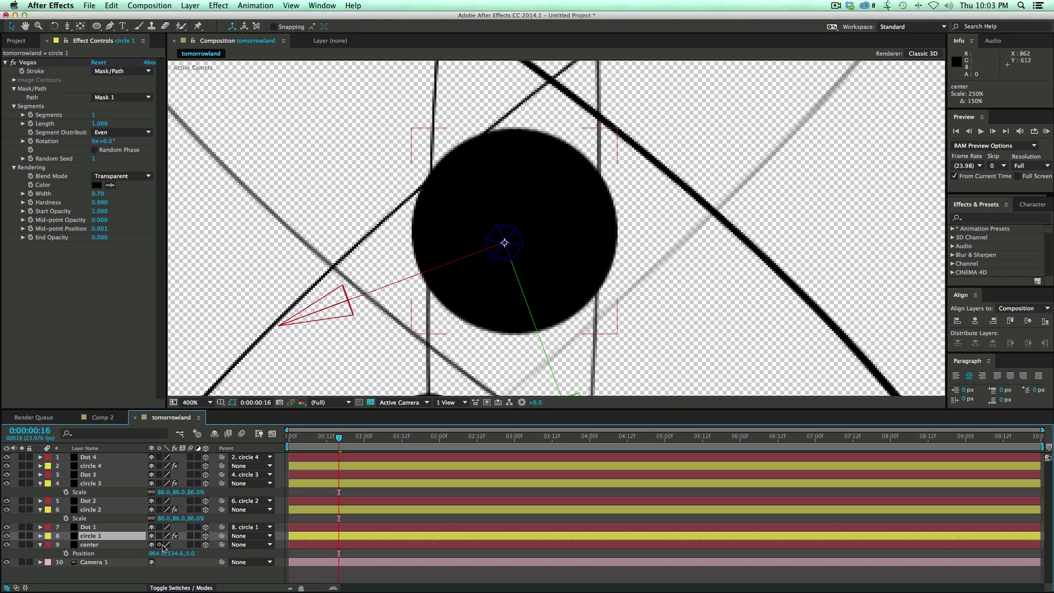
Scale the center dot to 294% and preview the atom from the start
key(s)
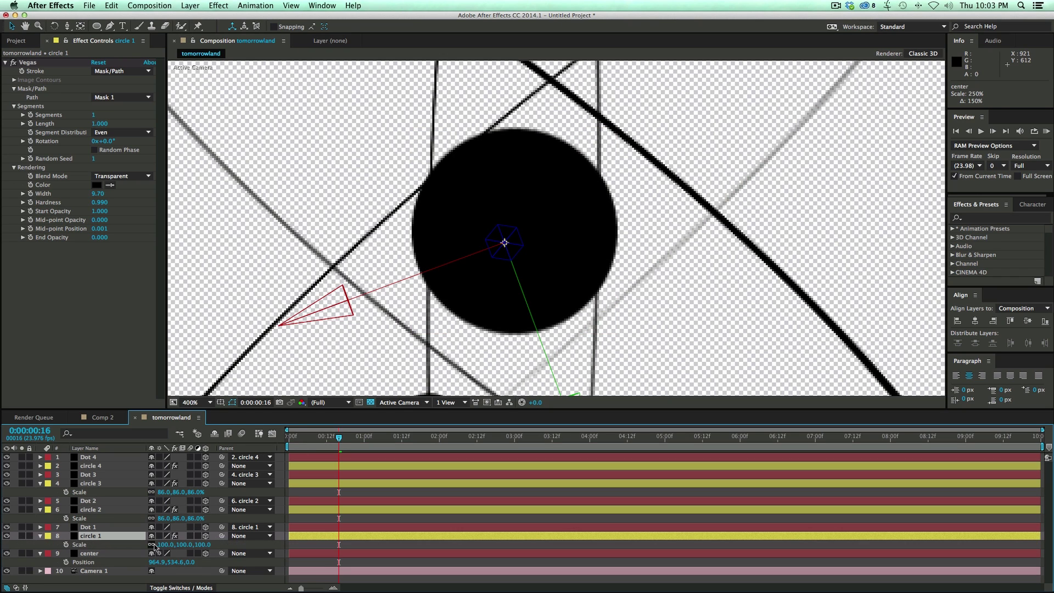
click(90, 553)
key(s)
drag(162, 562, 184, 564)
key(slash)
key(Home)
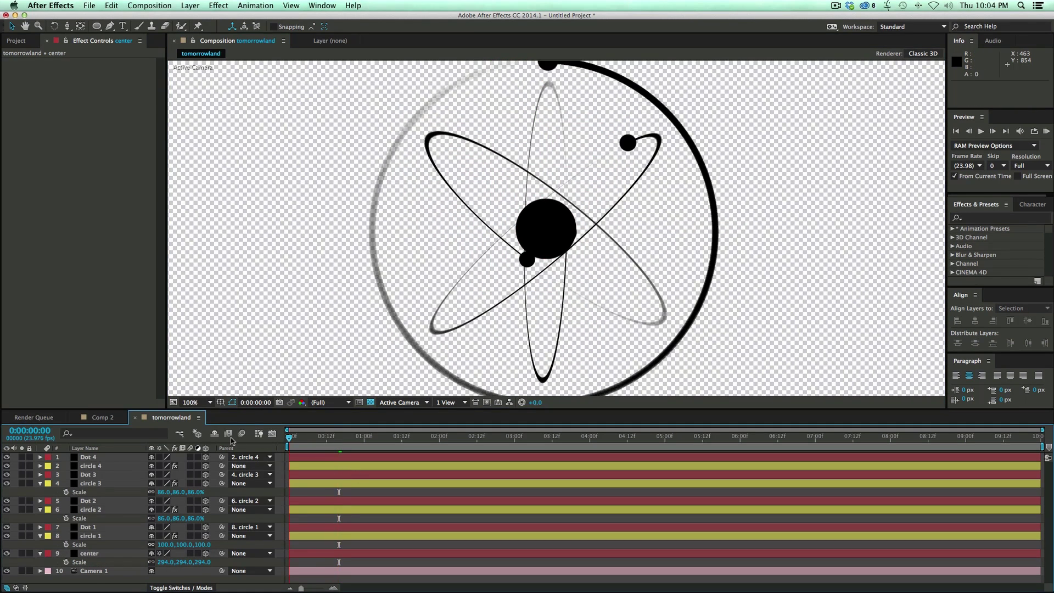
key(space)
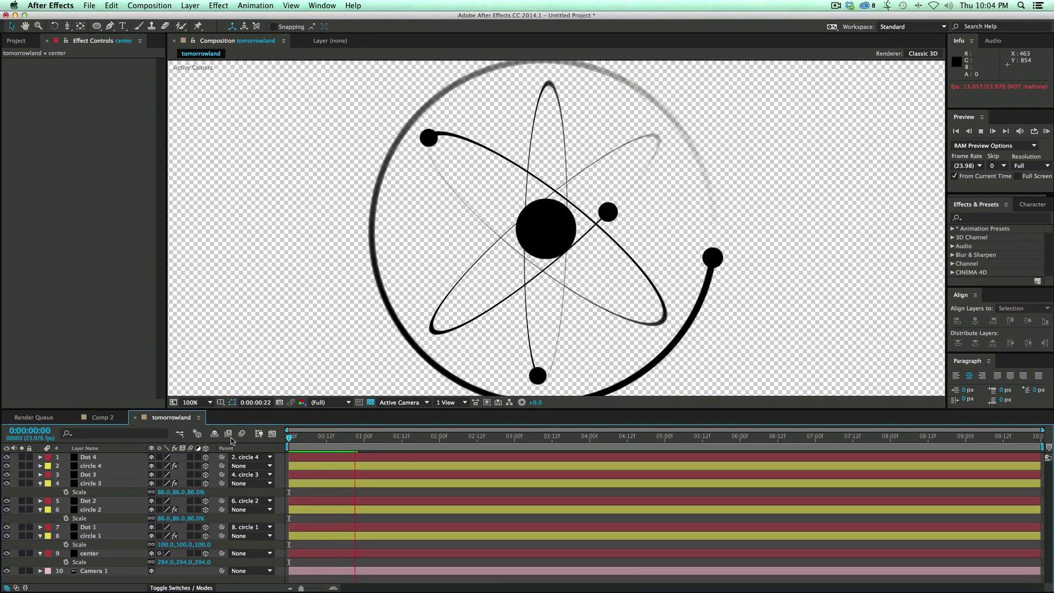
Select all ten layers and pre-compose them into a composition named 'atom'
key(comma)
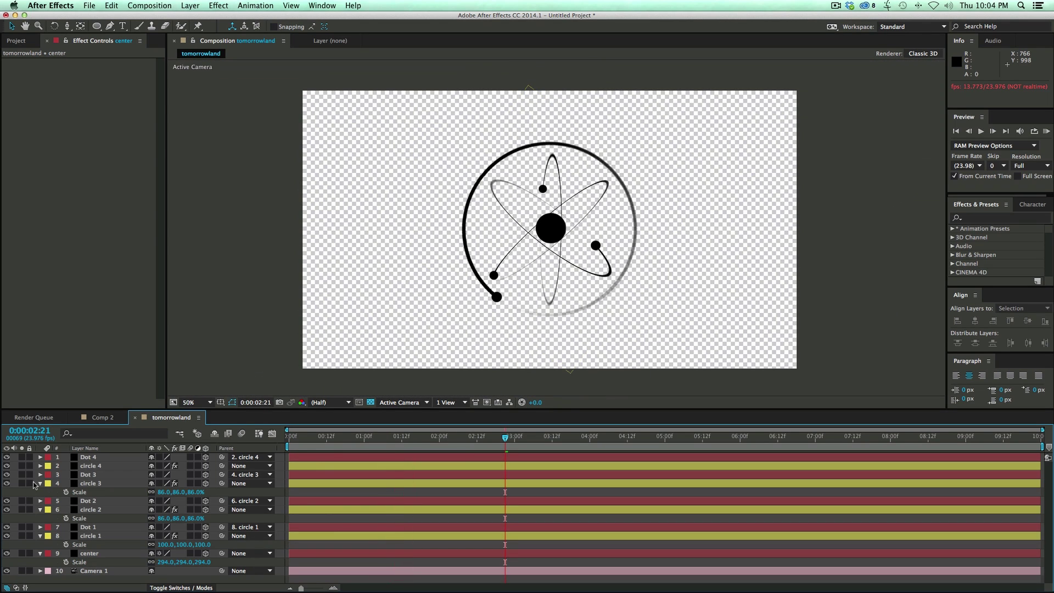
click(40, 484)
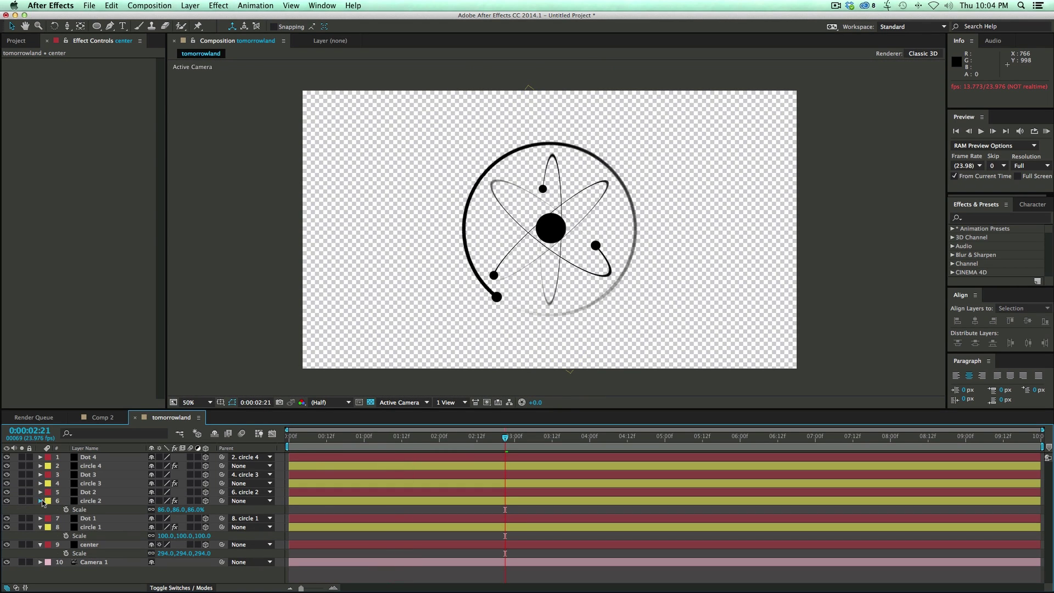
click(40, 501)
key(super+a)
click(40, 518)
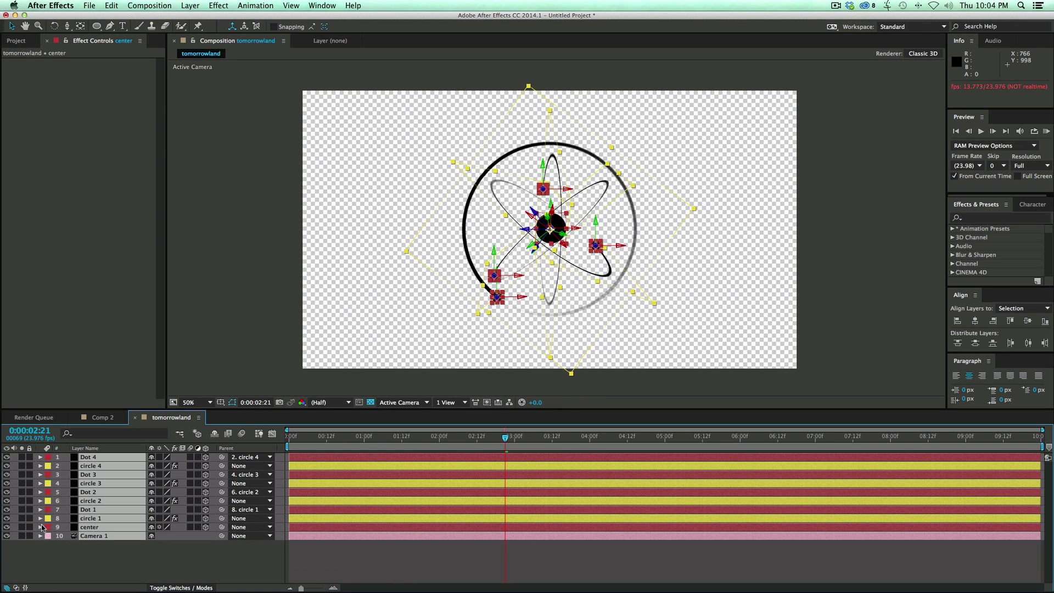
key(s)
key(s)
click(76, 561)
click(97, 535)
shift+click(103, 458)
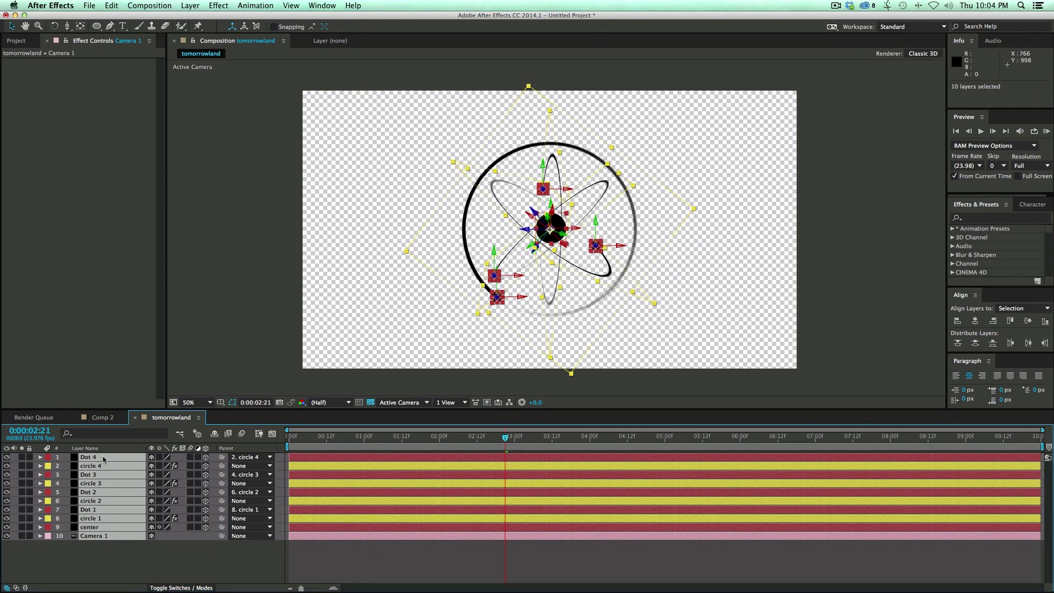
key(super+shift+c)
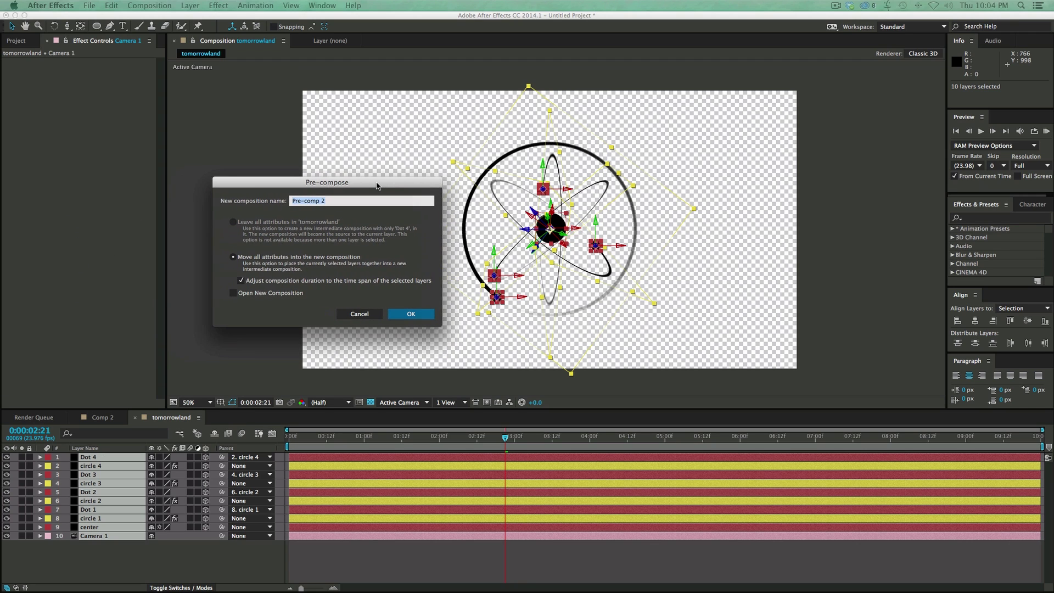
text(atom)
key(Return)
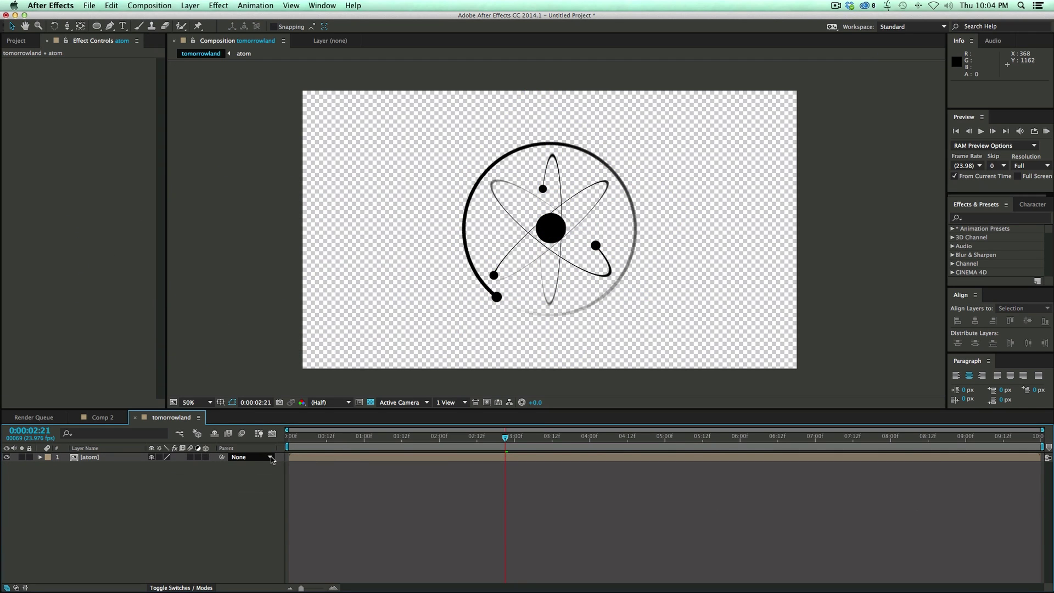
Scale the atom layer down to 29%
click(122, 458)
key(s)
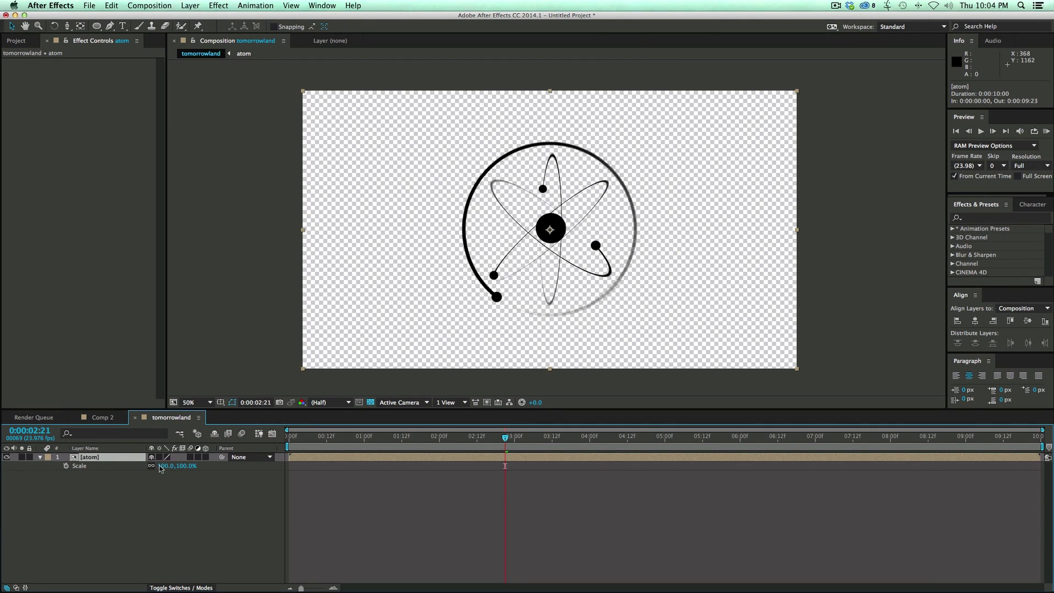
drag(168, 469, 318, 513)
click(329, 517)
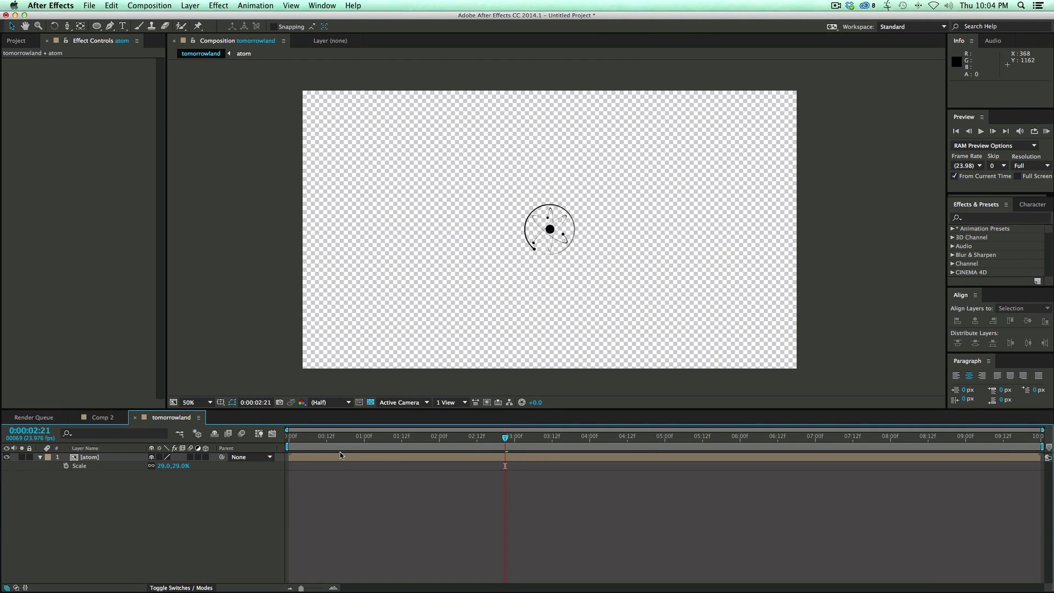
Type the title 'TOMORR WLA', scale it to about 19% and centre it in the frame
key(super+t)
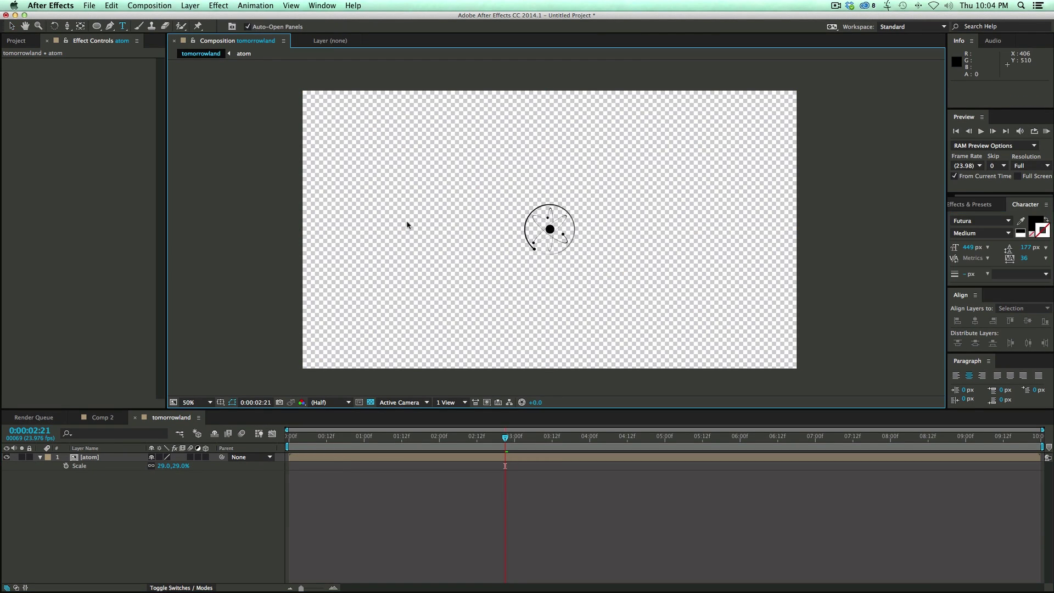
click(407, 225)
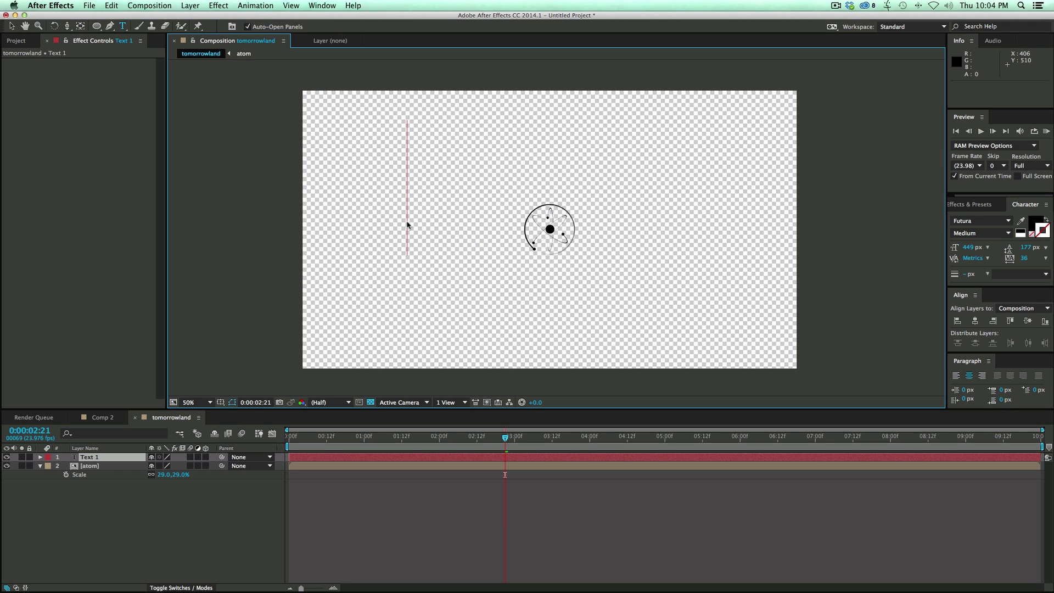
text(TOMORR   WLA)
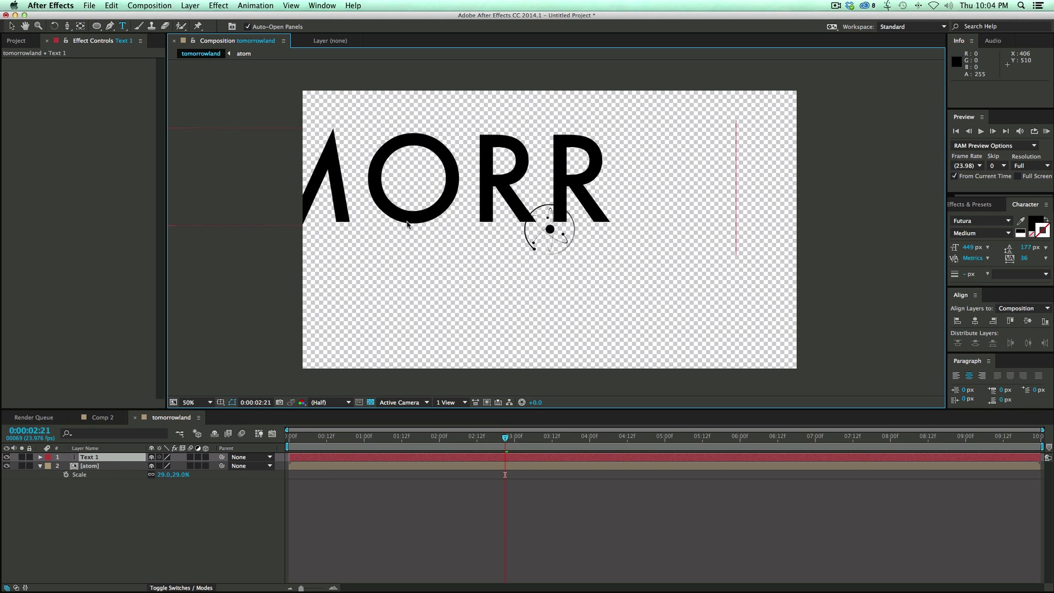
click(12, 26)
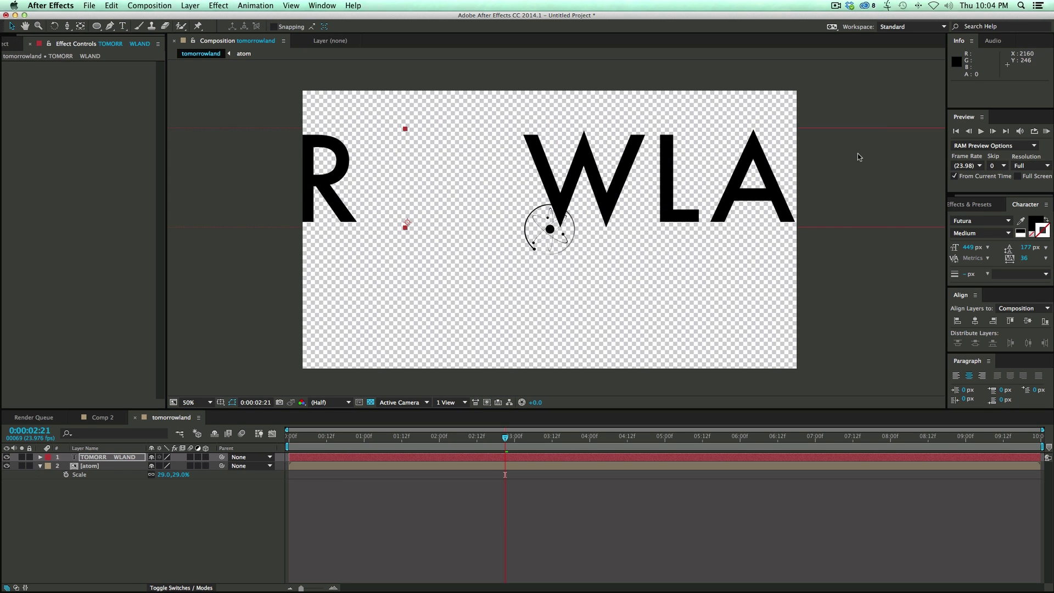
drag(856, 158, 667, 162)
drag(800, 133, 544, 213)
drag(316, 221, 562, 233)
Widen the gap before W and nudge the title so the atom sits in it
double_click(566, 232)
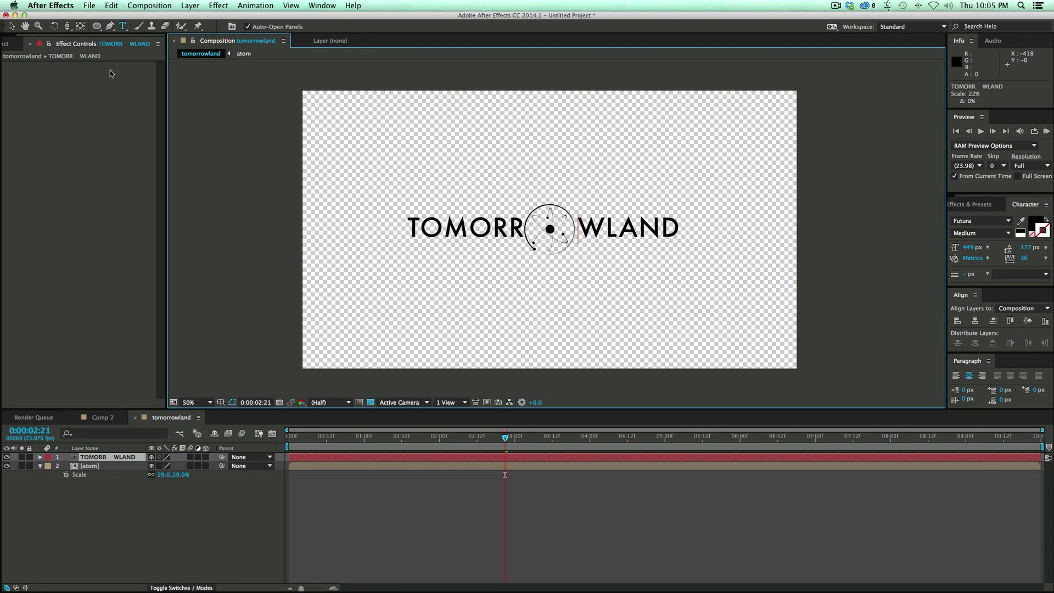
click(11, 26)
drag(638, 232, 676, 218)
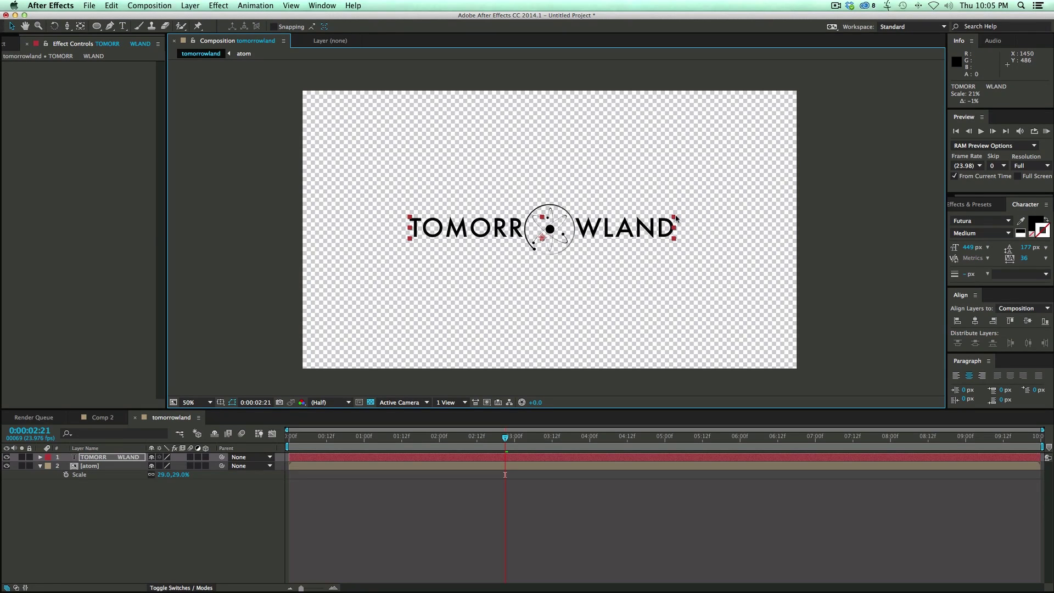
click(104, 465)
Parent the atom to the title text and horizontally centre the logo with the Align panel
drag(221, 465, 127, 457)
click(974, 325)
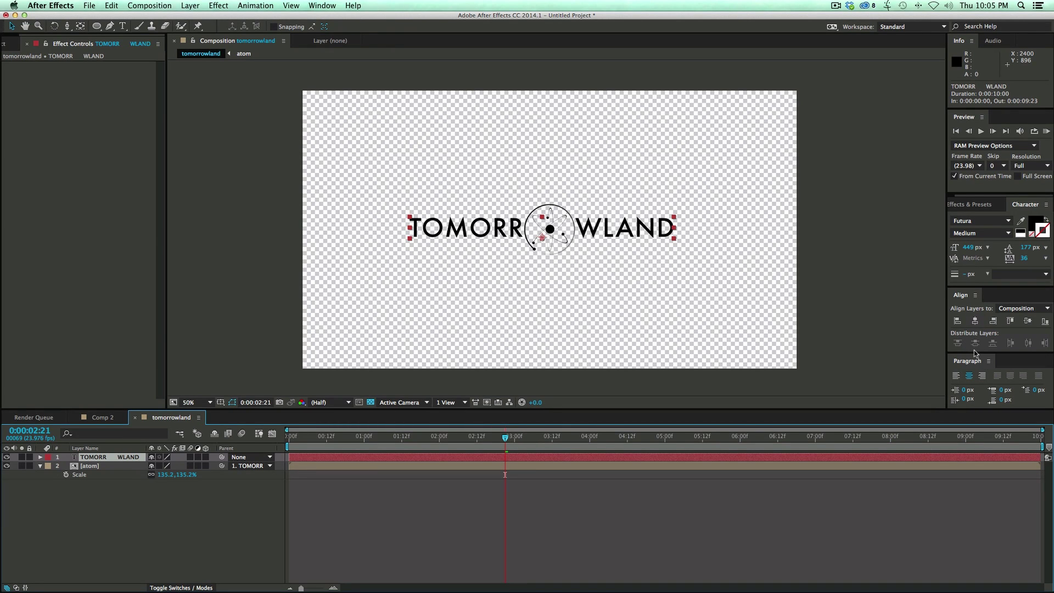
drag(972, 351, 971, 364)
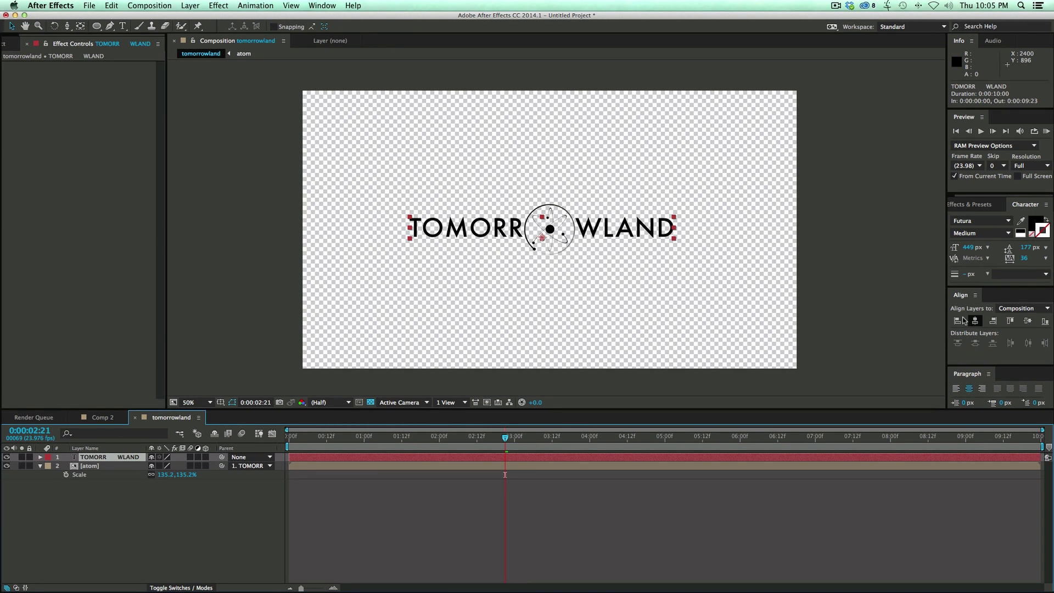
click(325, 6)
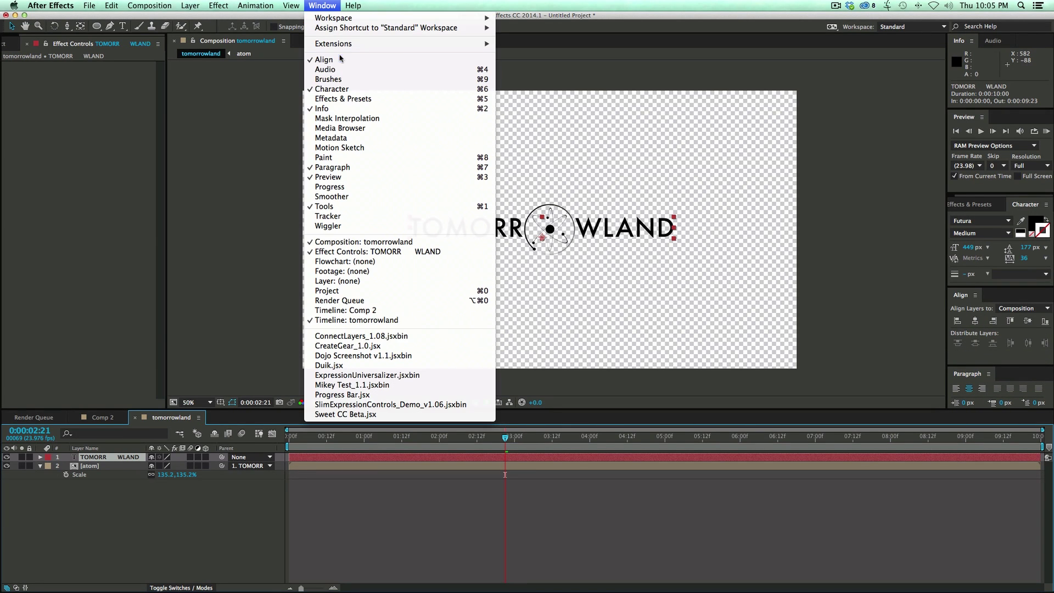
click(975, 324)
click(975, 323)
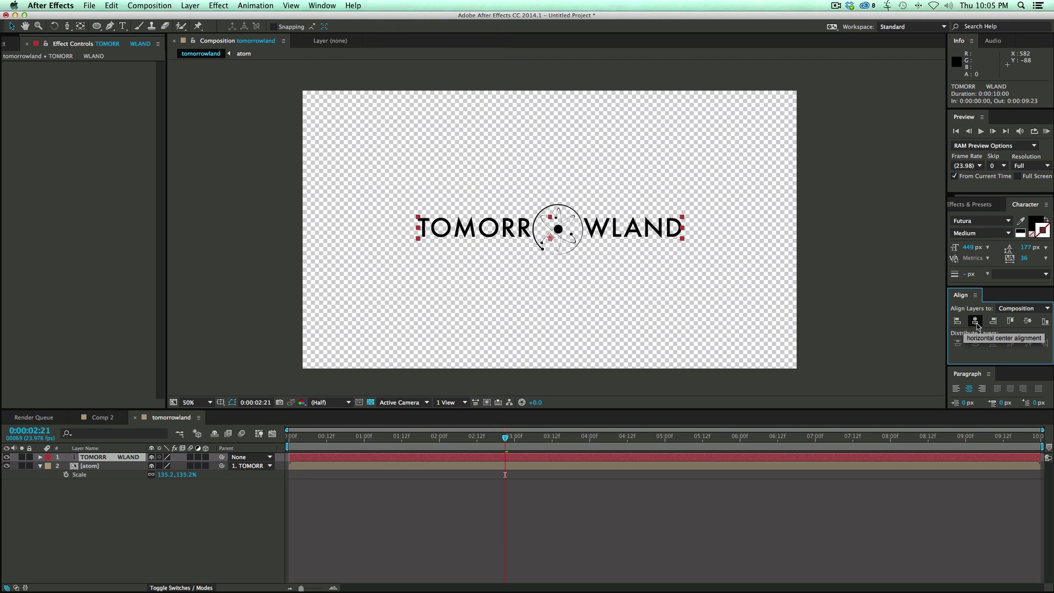
click(356, 233)
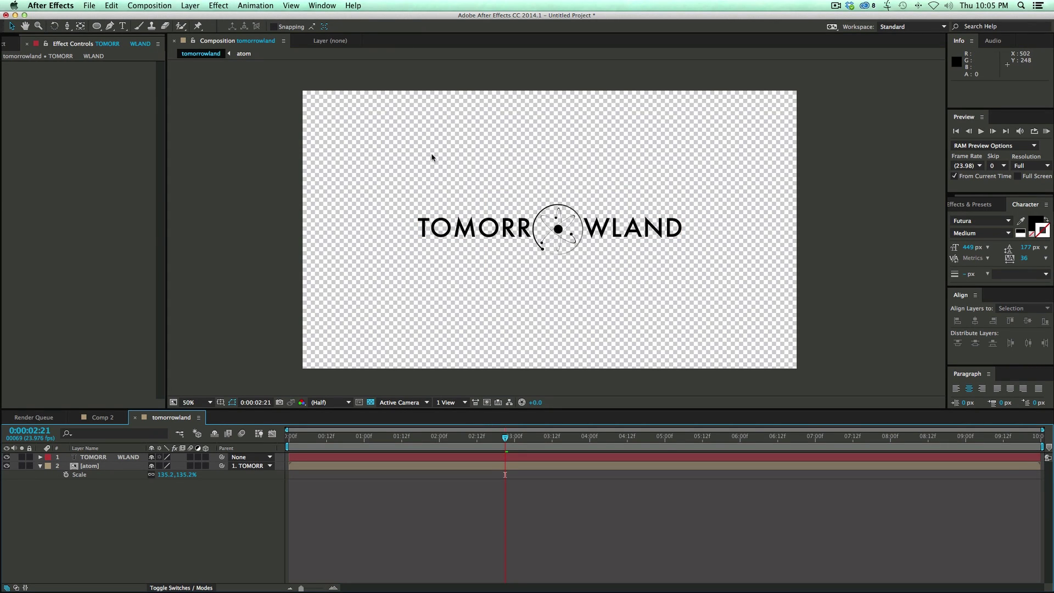
key(super+y)
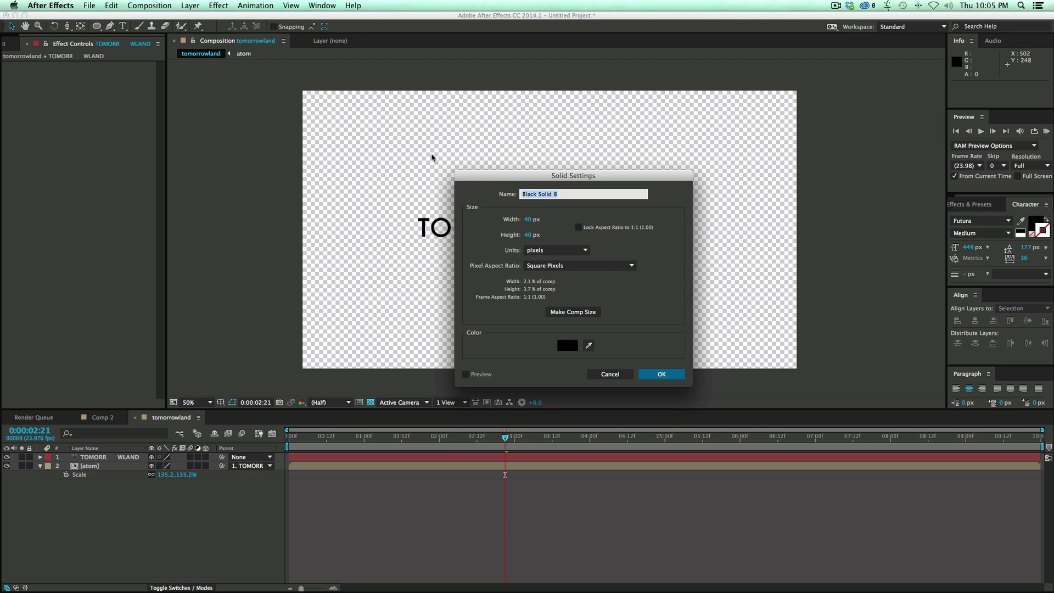
Create a comp-sized black solid named 'Ground'
click(576, 322)
click(567, 195)
text(Ground)
click(662, 374)
Drag Ground down until its top meets the title, and return the playhead to the start
drag(420, 180, 434, 324)
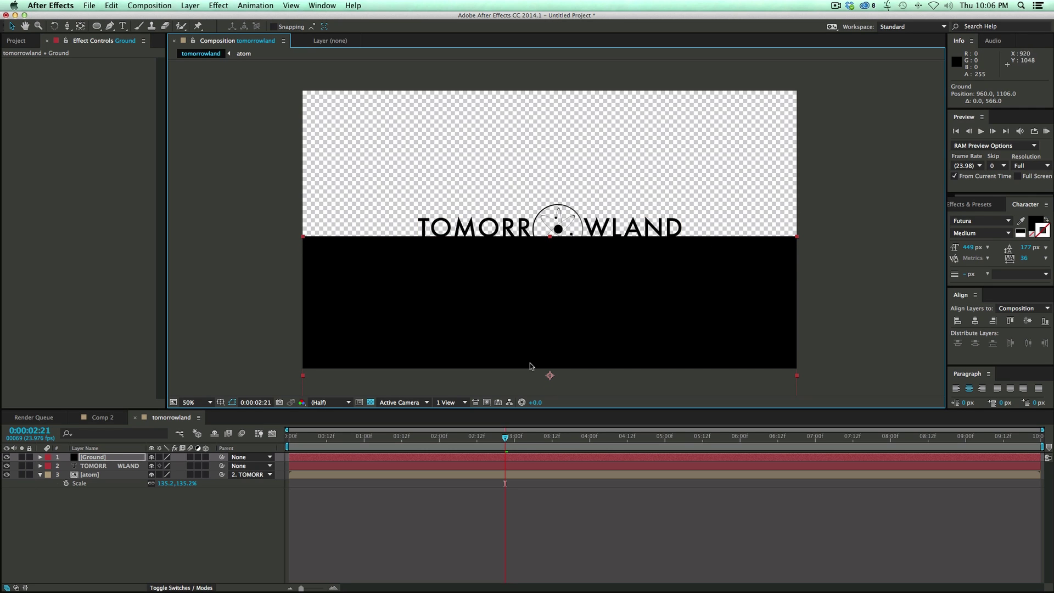
drag(505, 436, 287, 437)
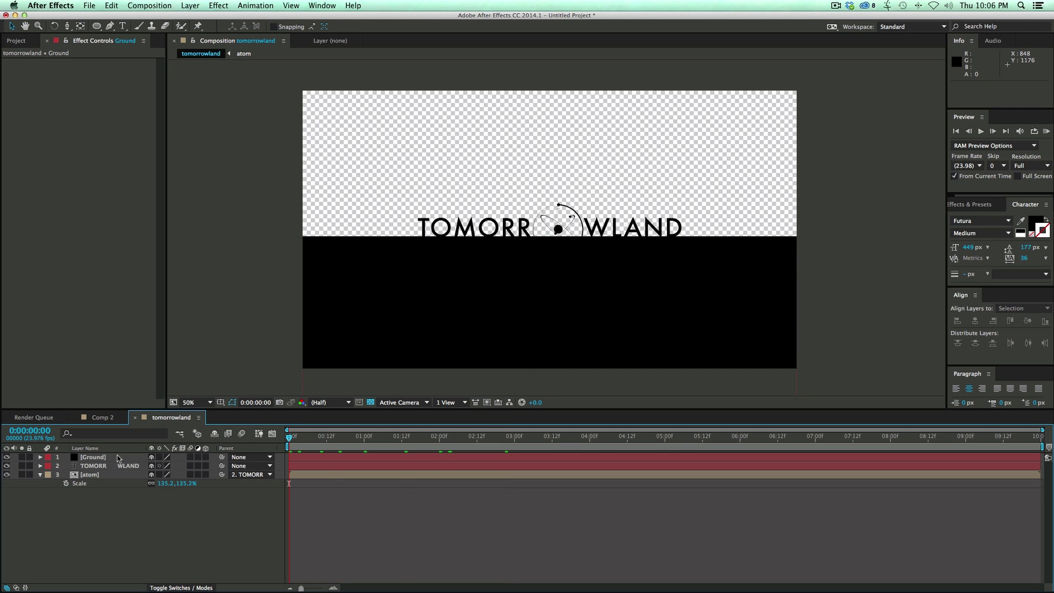
click(109, 459)
click(196, 370)
key(super+Tab)
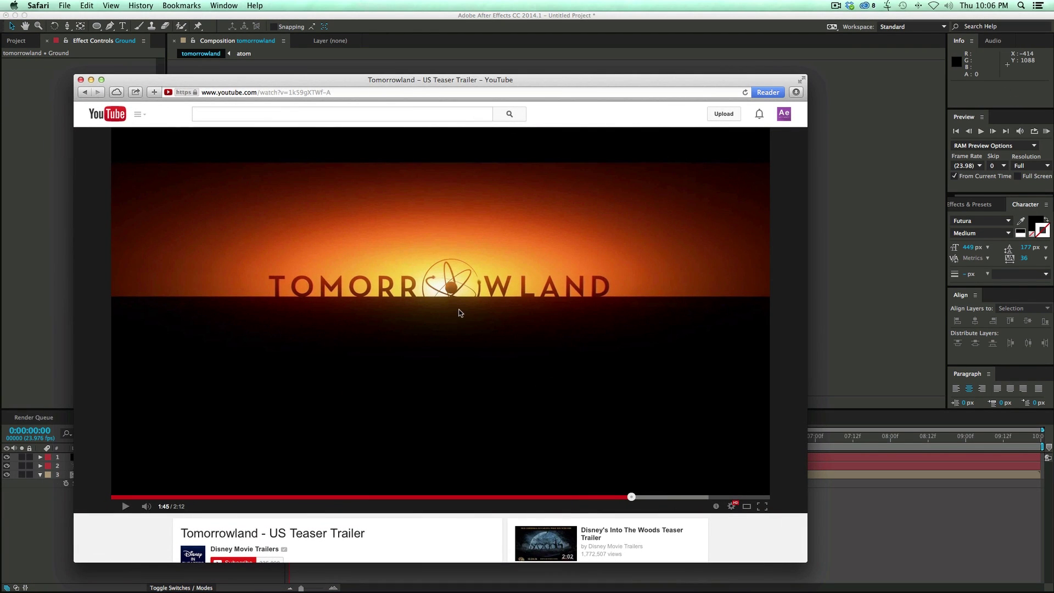
key(super+Tab)
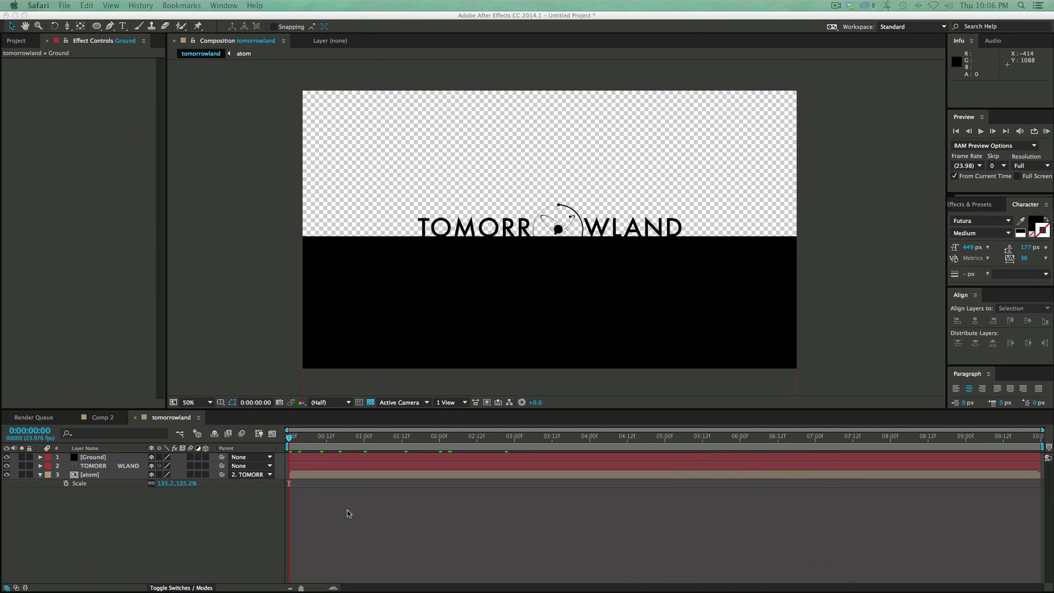
Create a full-frame black solid named 'sunrise' at the top of the stack
key(super+y)
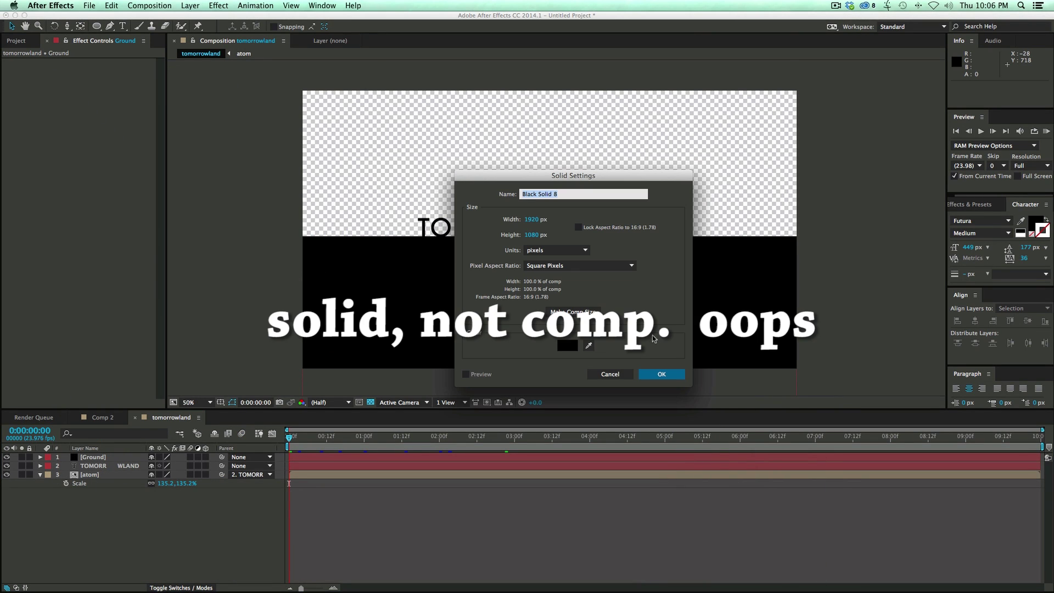
text(sunrise)
key(Return)
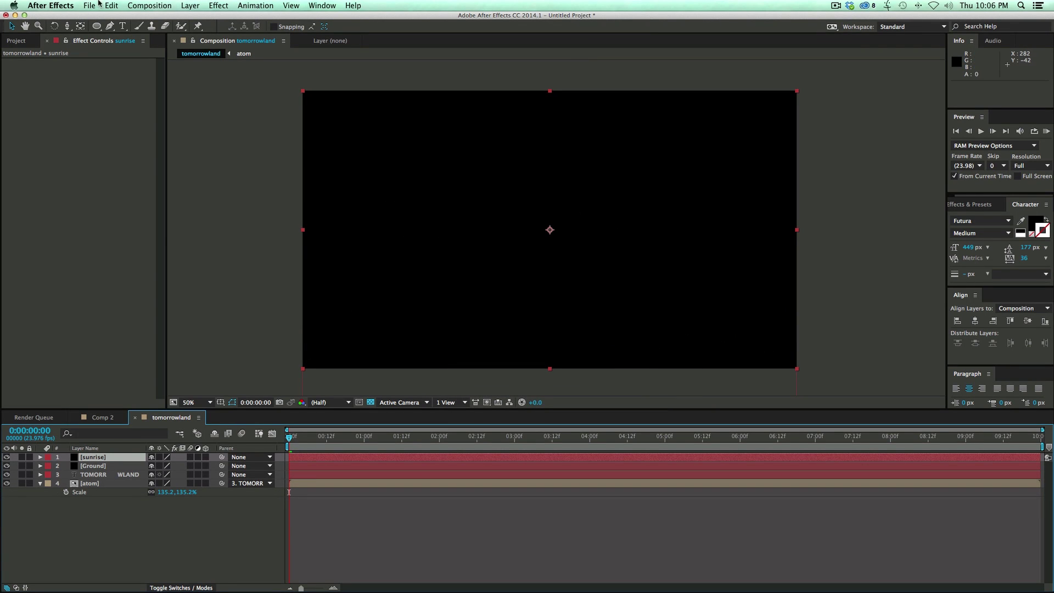
click(192, 7)
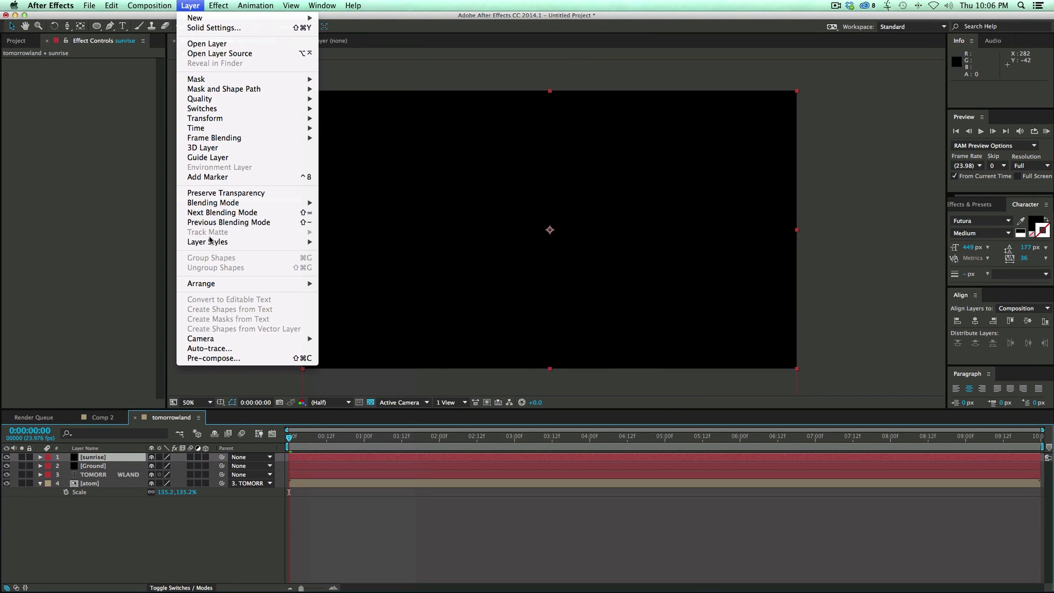
Add a Radial white-to-black Gradient Overlay to the sunrise solid and open its Gradient Editor
mouse_move(210, 240)
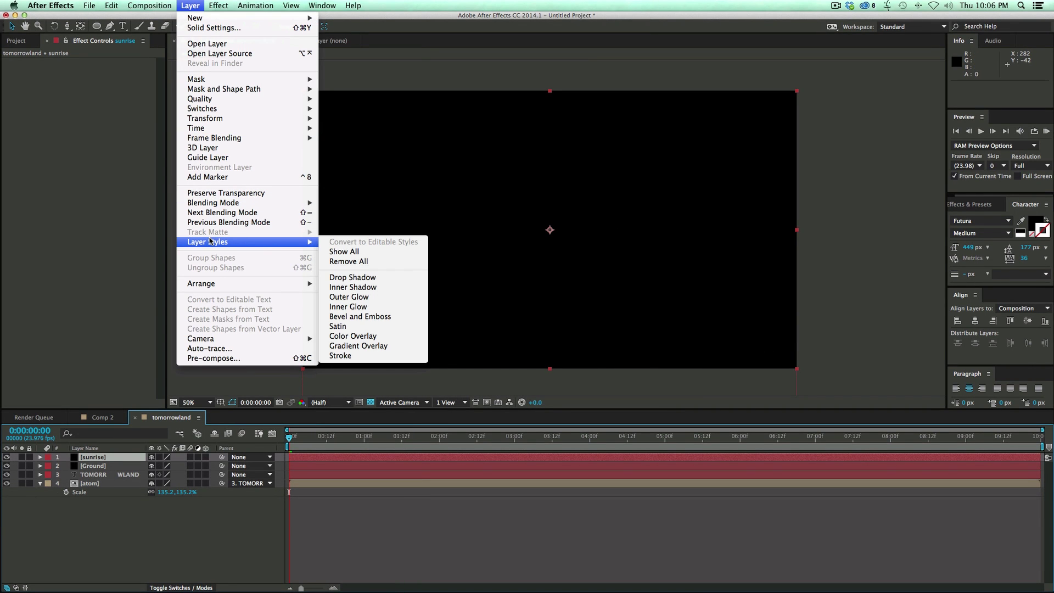
click(394, 345)
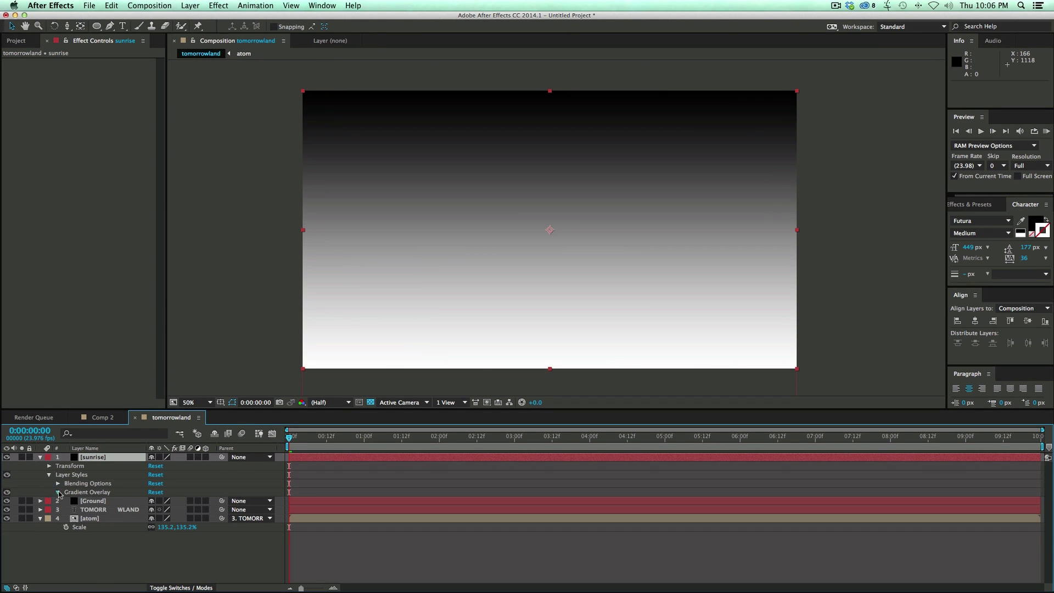
click(58, 492)
click(176, 543)
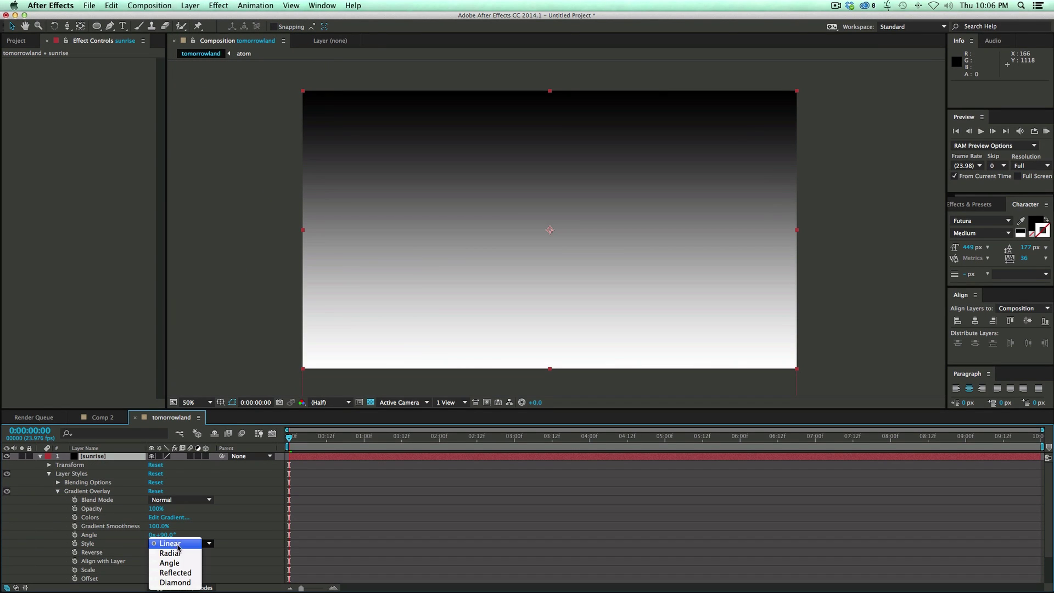
click(177, 552)
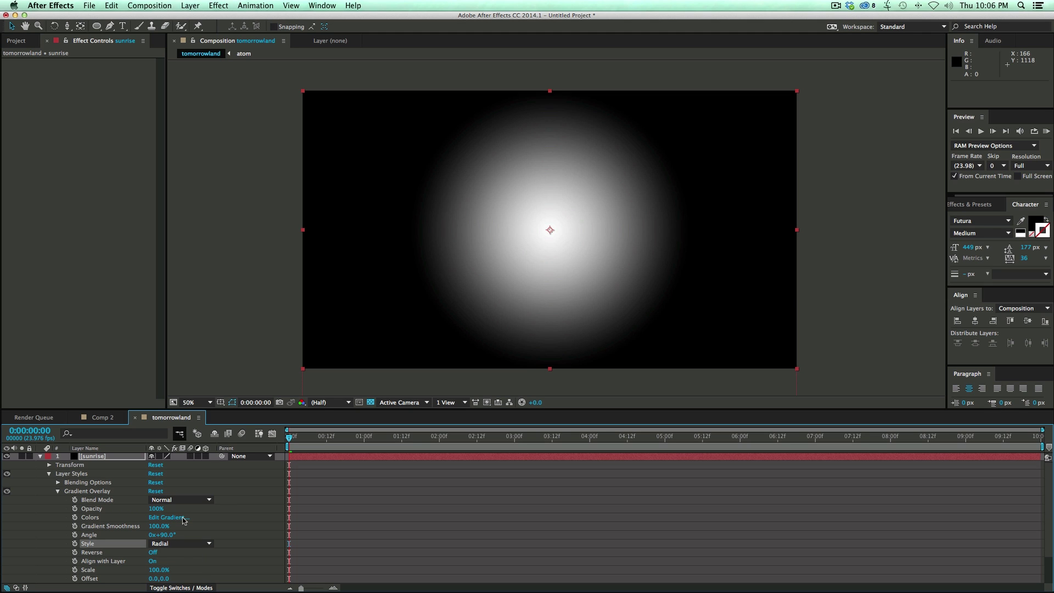
click(171, 518)
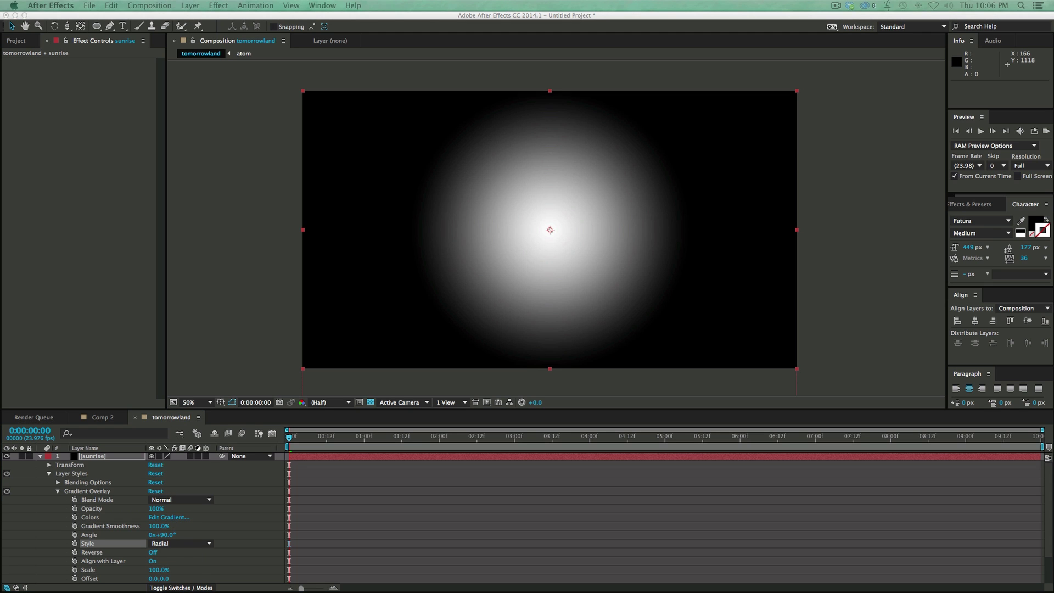
drag(294, 229, 254, 168)
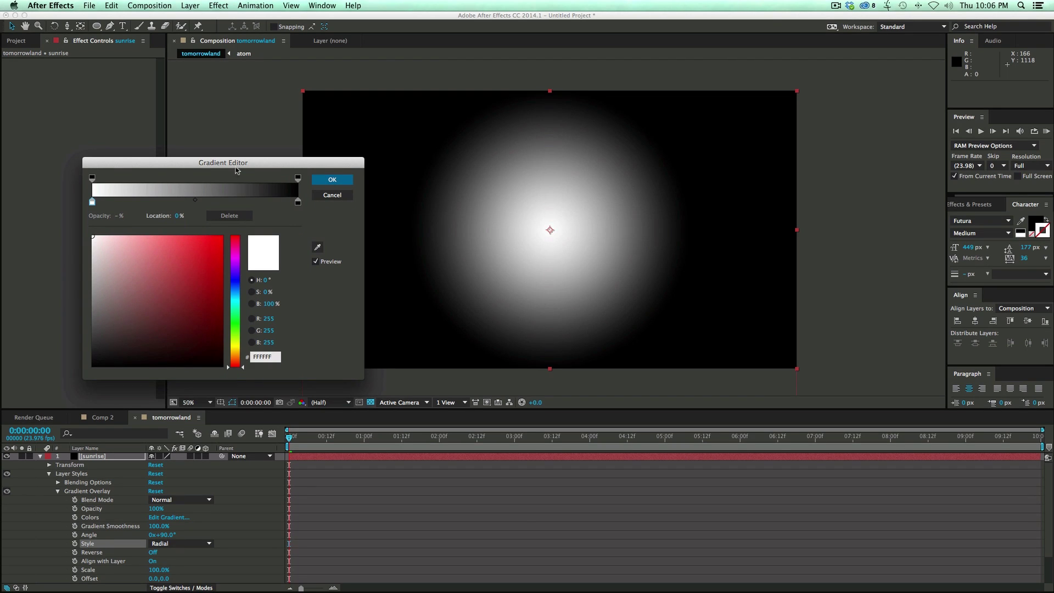
Add a saturated yellow (FFE400) colour stop at about 20% in the sunrise gradient
drag(264, 165, 269, 160)
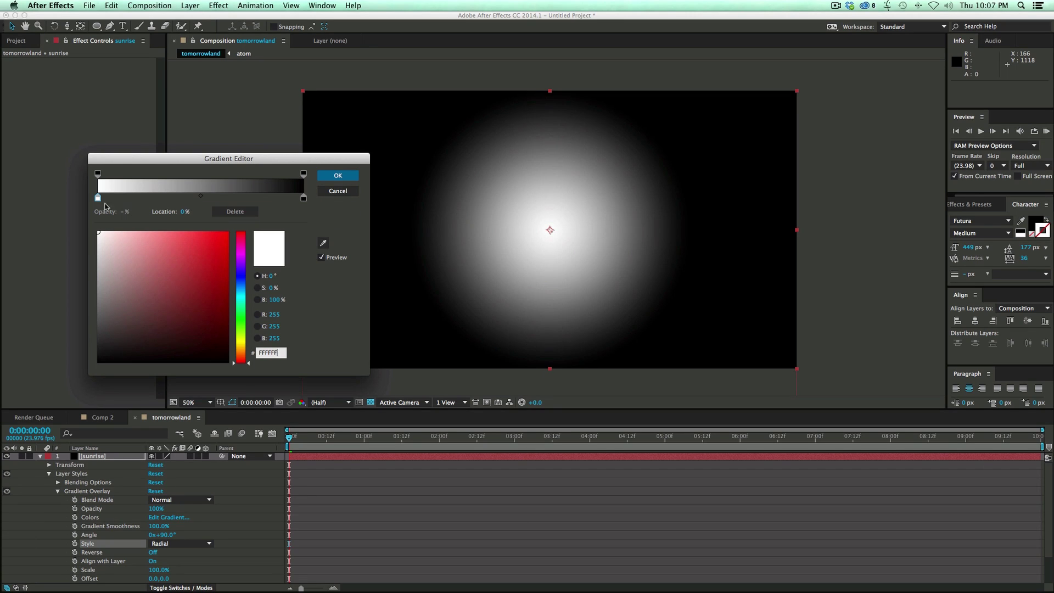
drag(130, 200, 138, 198)
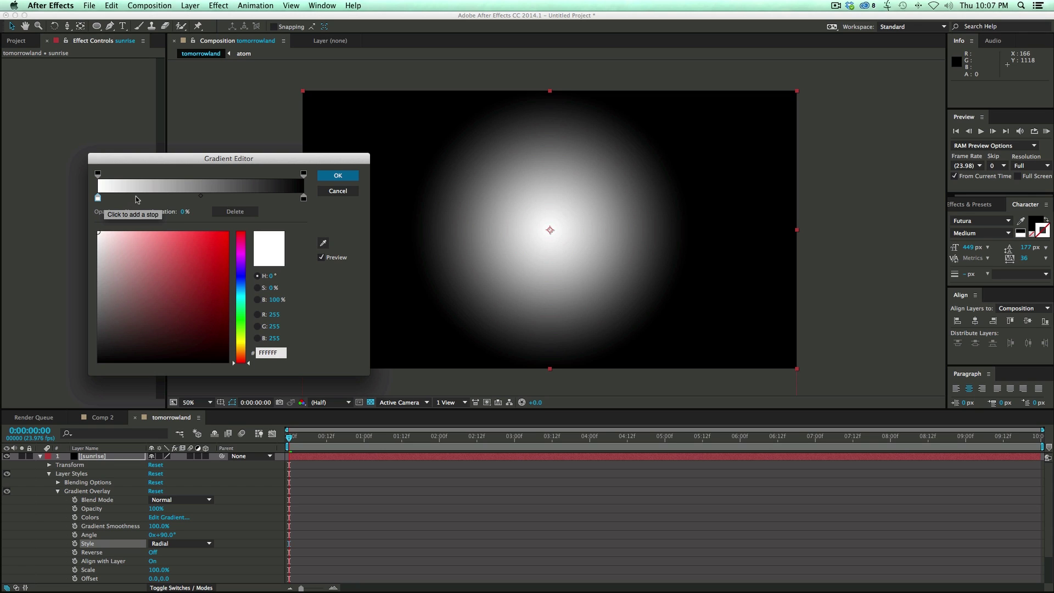
click(242, 342)
drag(245, 343, 244, 344)
drag(216, 252, 237, 233)
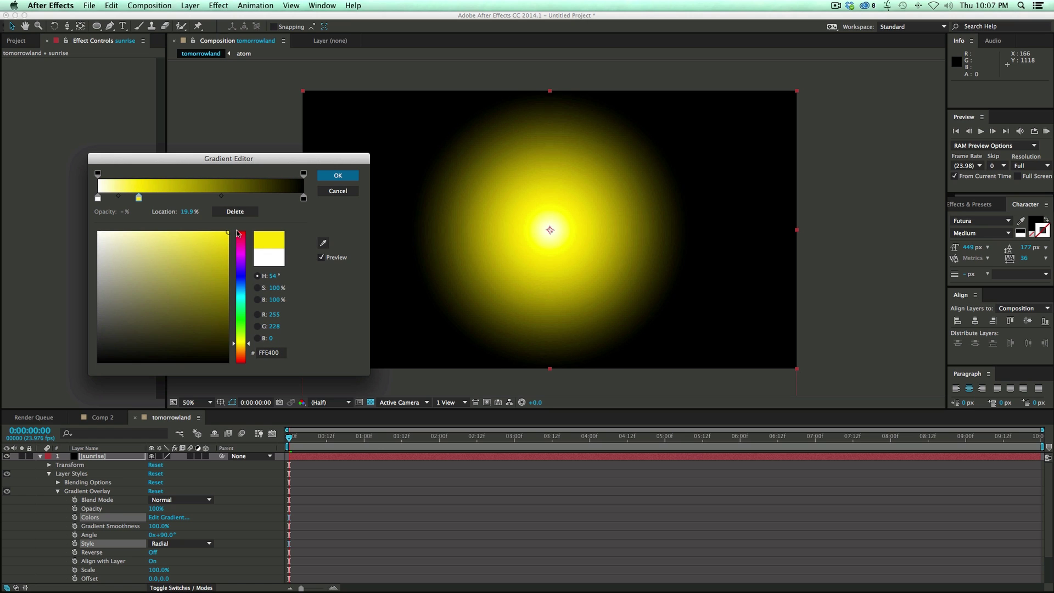
Add a dark red (B20000) stop at 73.5% and confirm the gradient
click(252, 198)
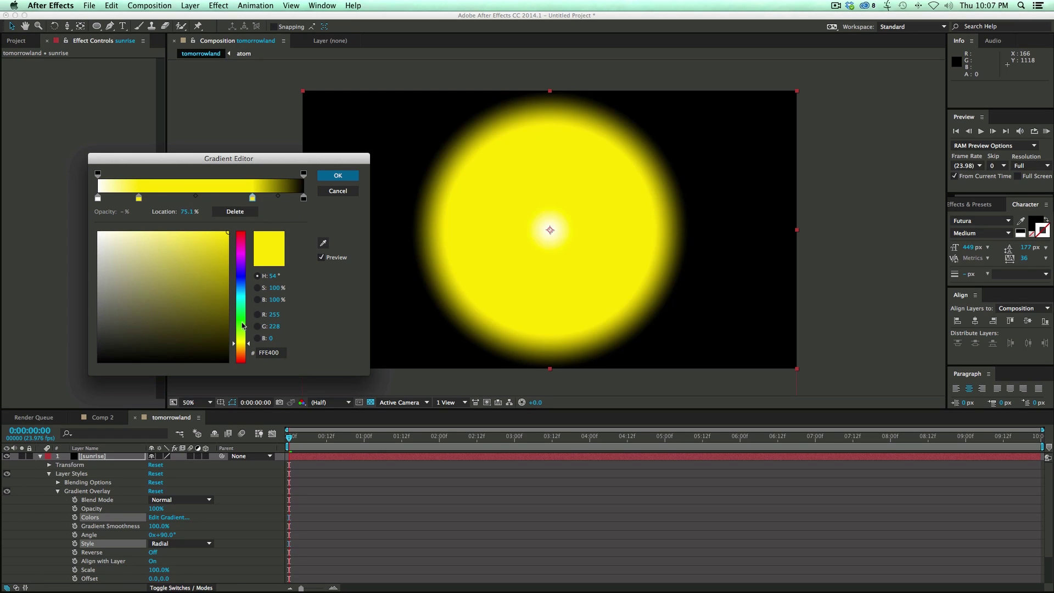
drag(247, 263, 242, 366)
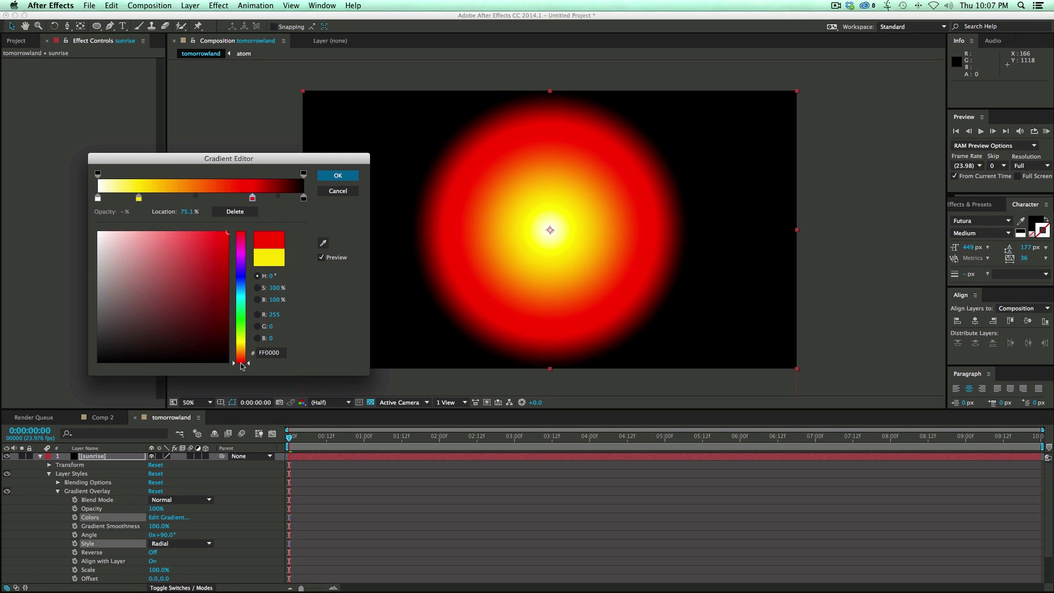
drag(229, 263, 235, 273)
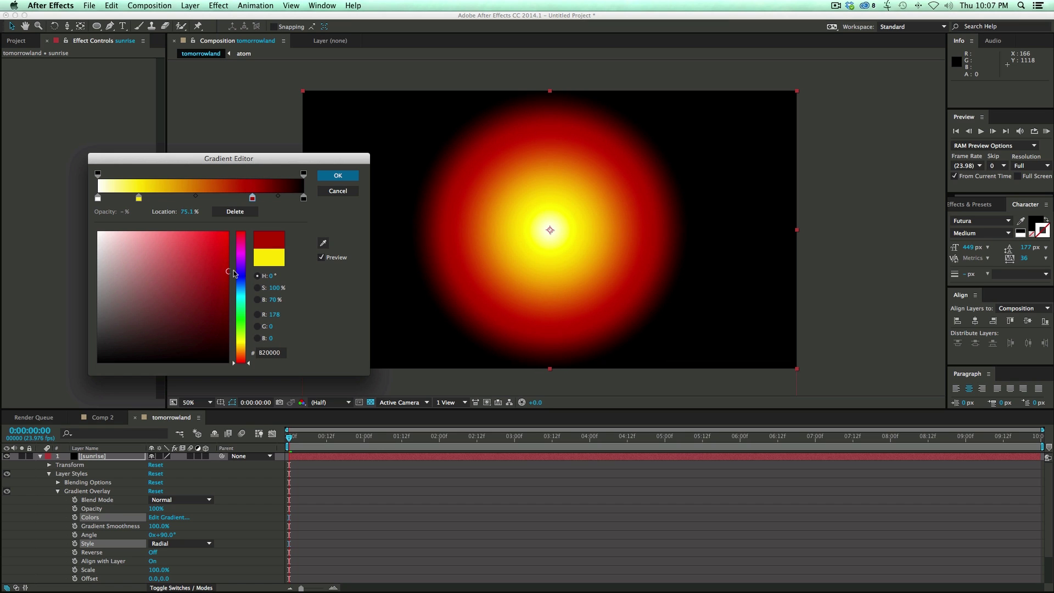
mouse_move(252, 198)
mouse_down()
mouse_move(263, 198)
mouse_move(249, 198)
mouse_up()
click(337, 176)
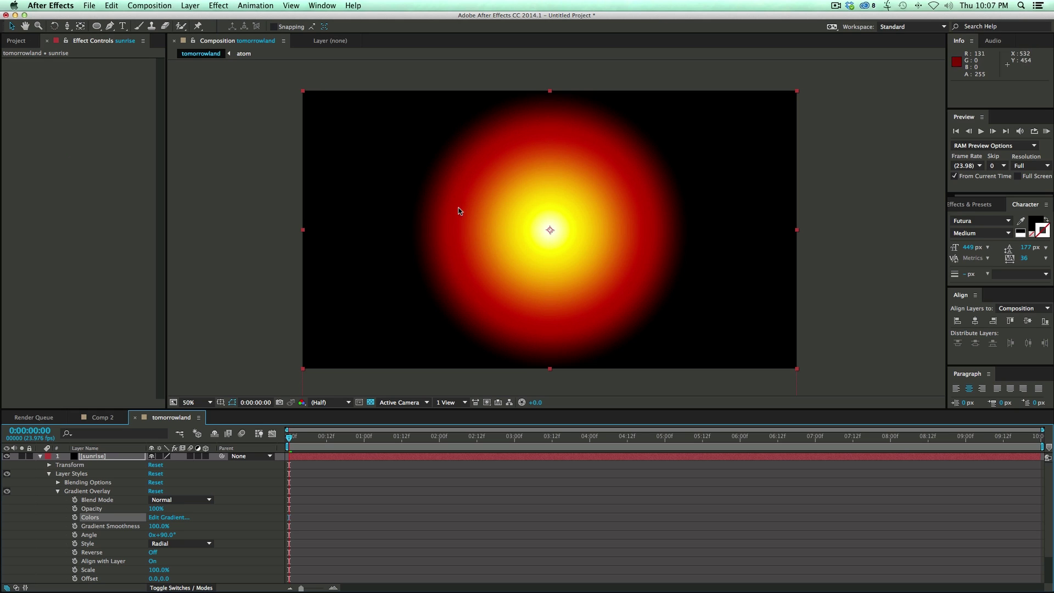
Move the sunrise layer below the Ground, title and atom logo layers
click(40, 456)
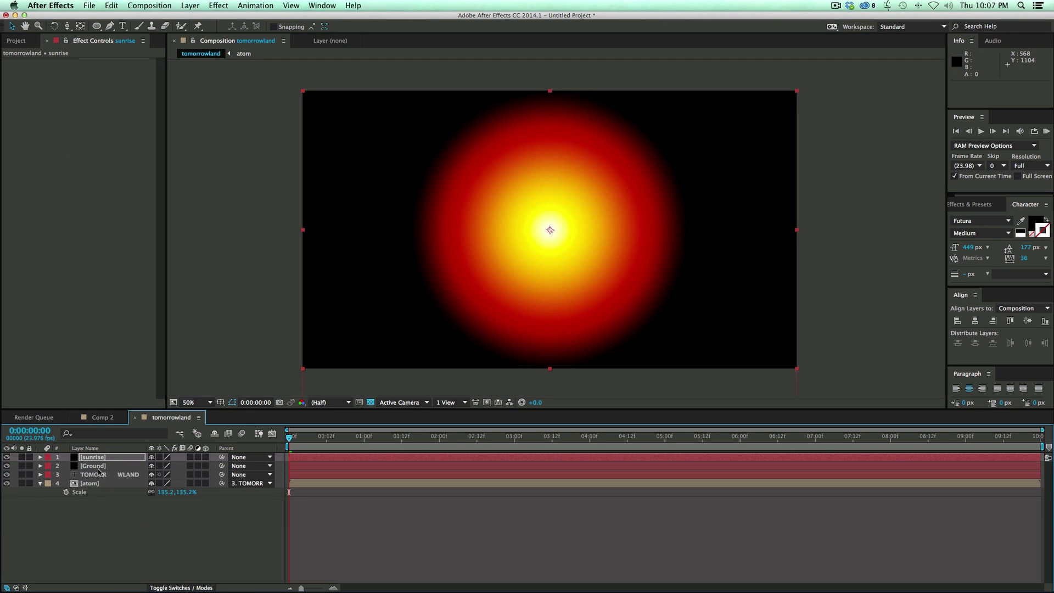
key(super+bracketleft)
key(super+bracketleft)
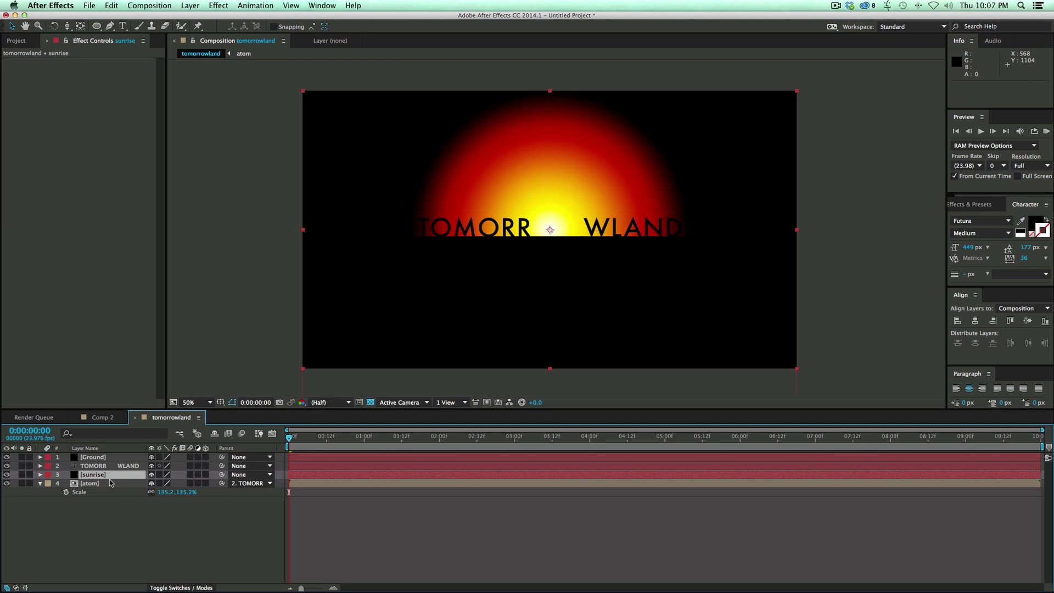
drag(111, 479, 110, 499)
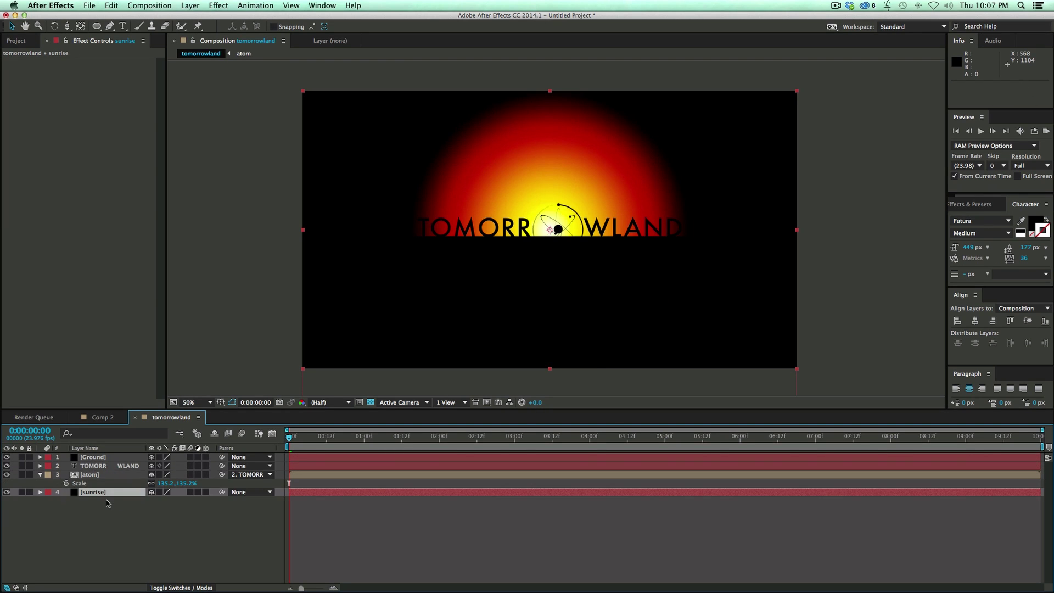
Pre-compose the sunrise layer into 'sunrise Comp', moving all attributes
key(super+shift+c)
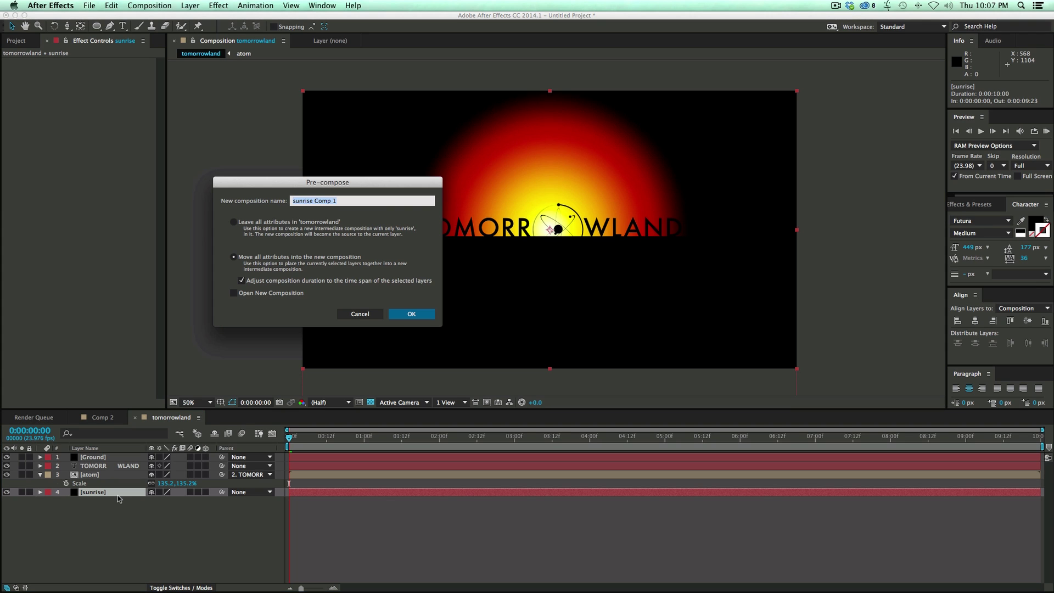
click(362, 205)
click(412, 314)
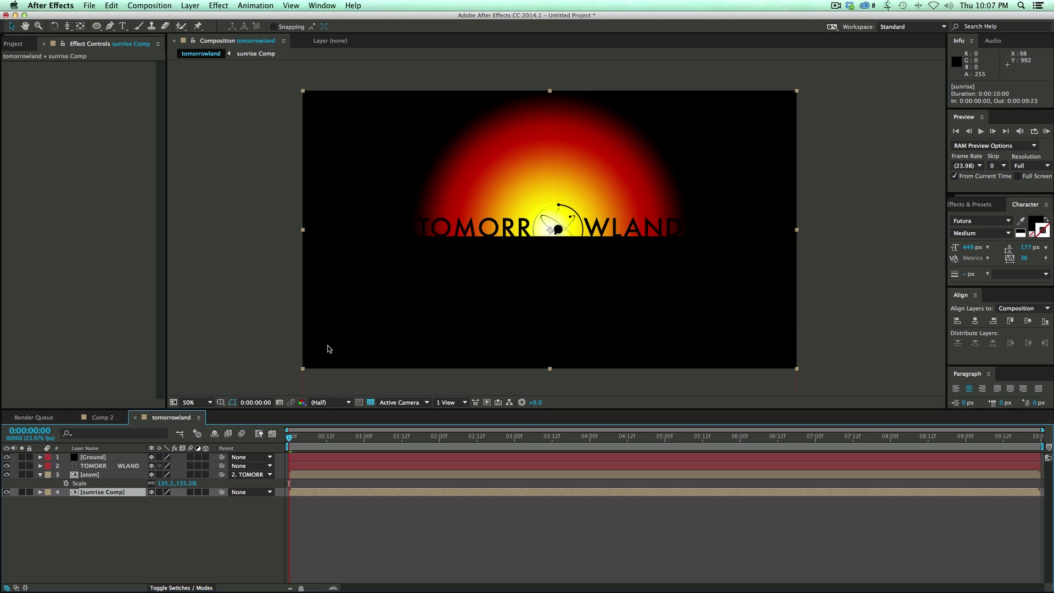
Stretch sunrise Comp wide and apply Fast Blur at 225 with Repeat Edge Pixels
drag(305, 235, 0, 235)
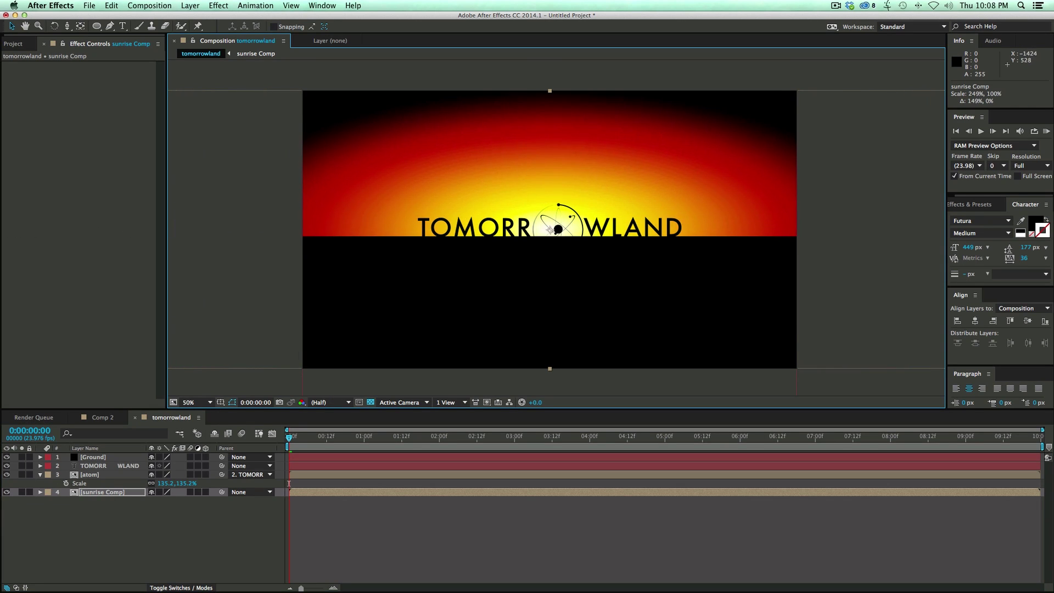
click(219, 5)
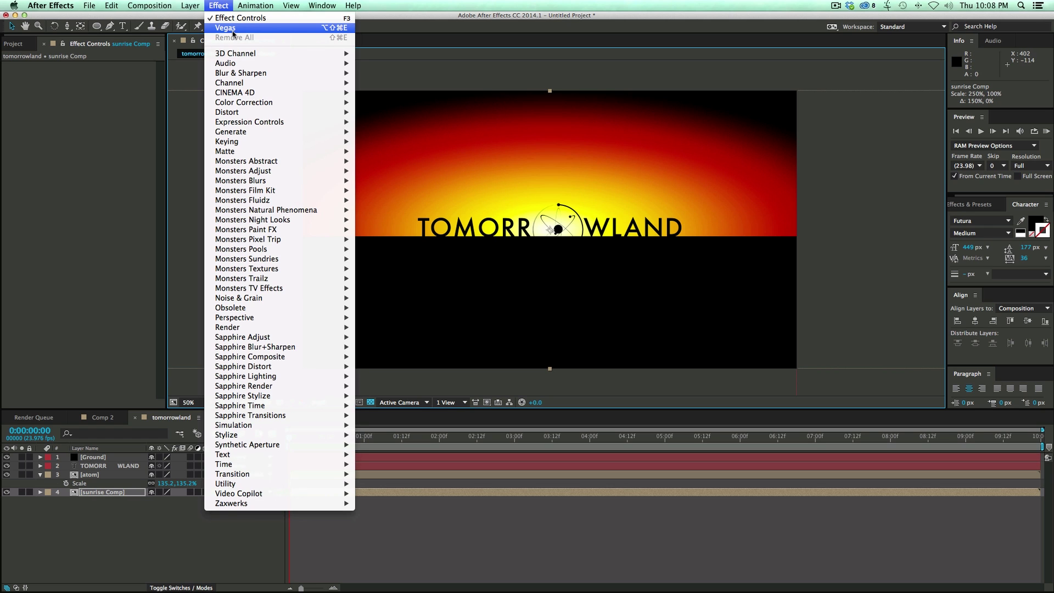
mouse_move(254, 74)
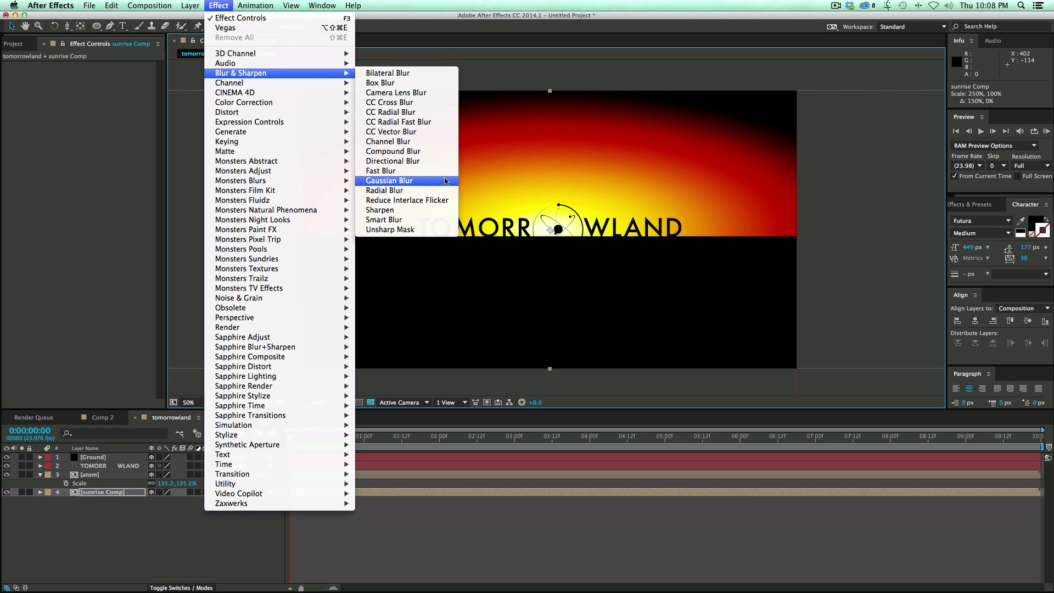
click(380, 171)
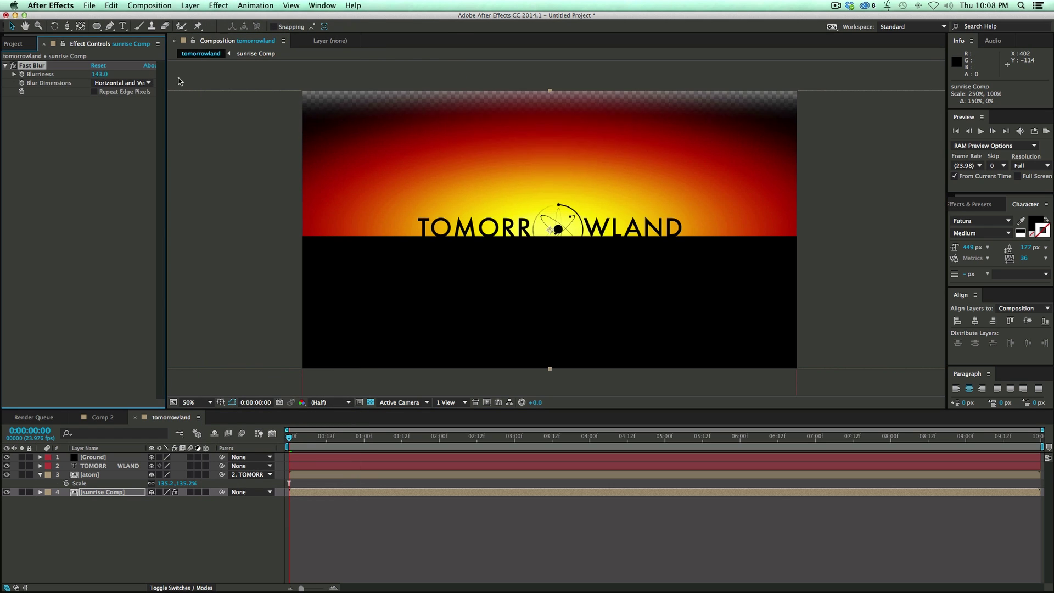
drag(179, 81, 189, 83)
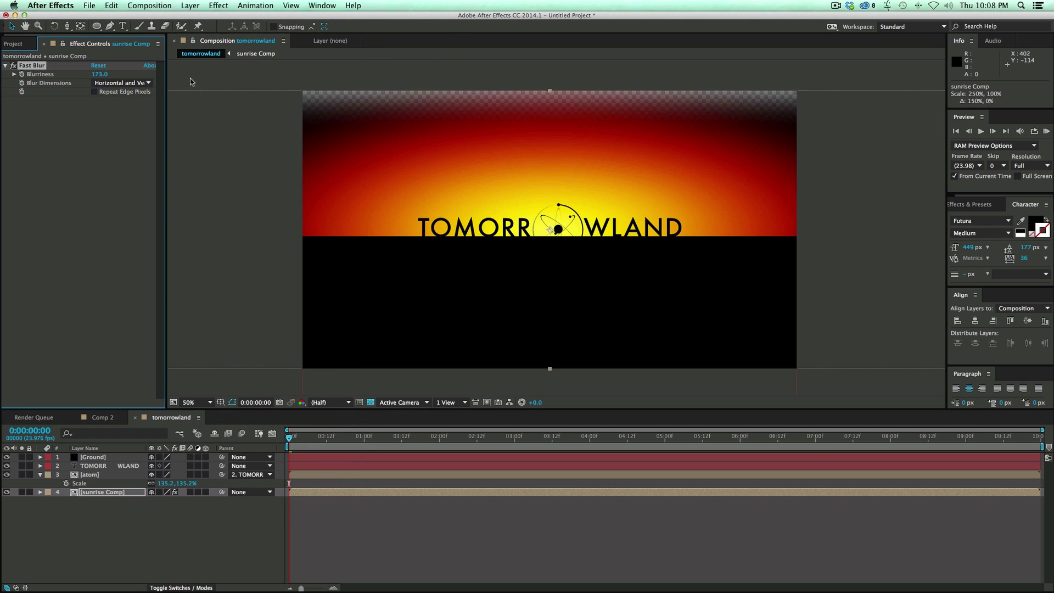
click(94, 92)
drag(100, 74, 127, 74)
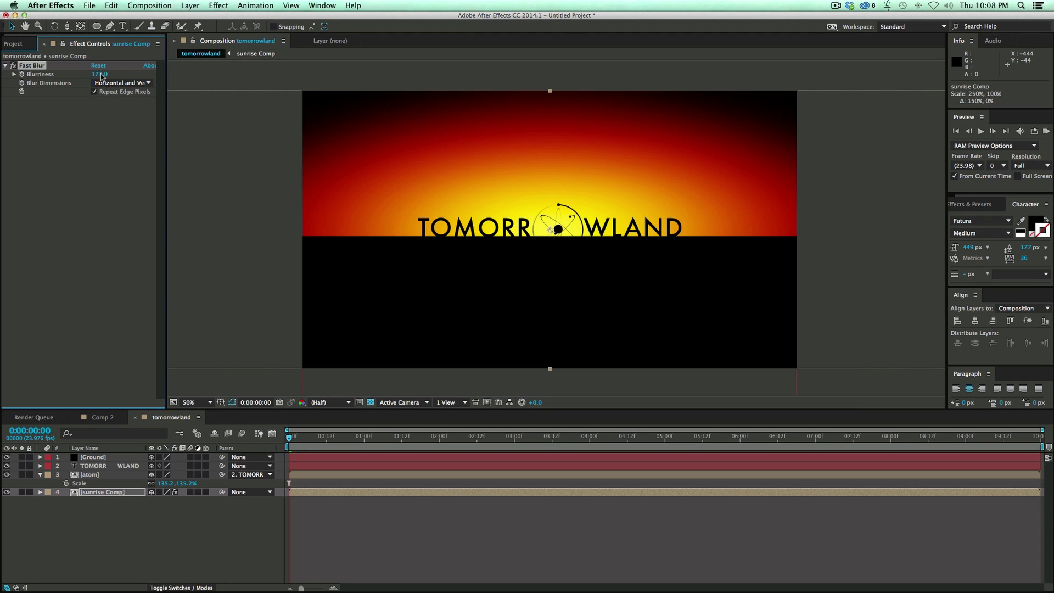
click(492, 546)
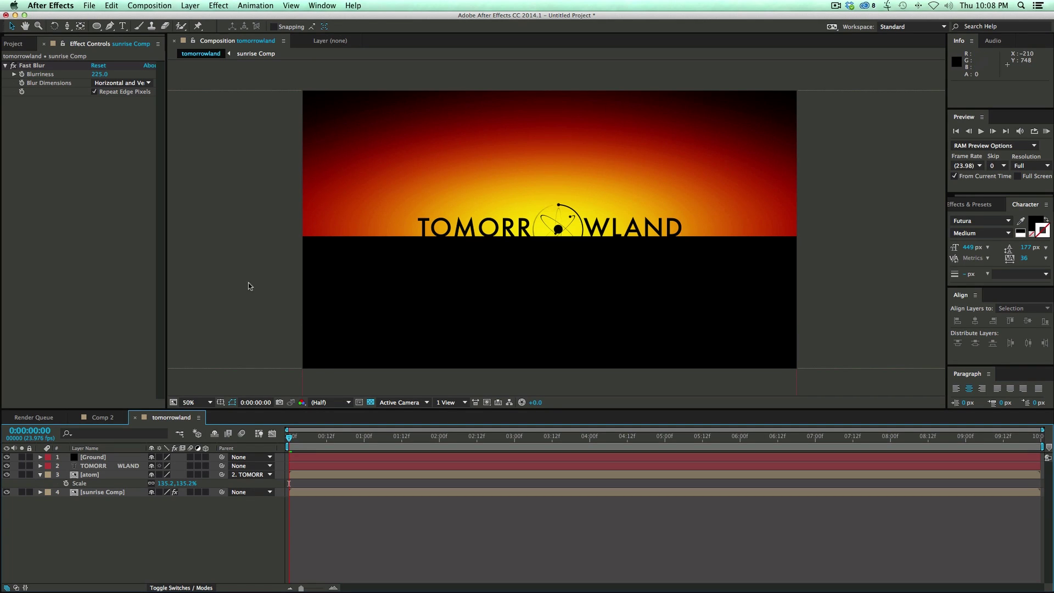
click(40, 474)
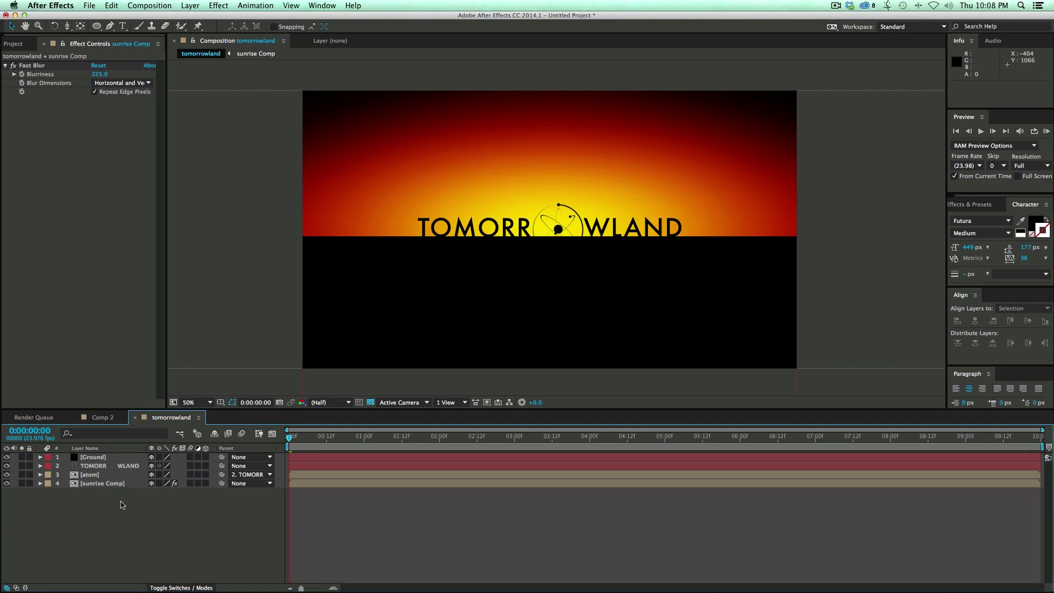
Create a new adjustment layer at the top of the stack
click(190, 6)
mouse_move(209, 17)
click(393, 83)
Apply Glow to the adjustment layer with threshold 98.8%, radius 405 and intensity 2.3
click(218, 5)
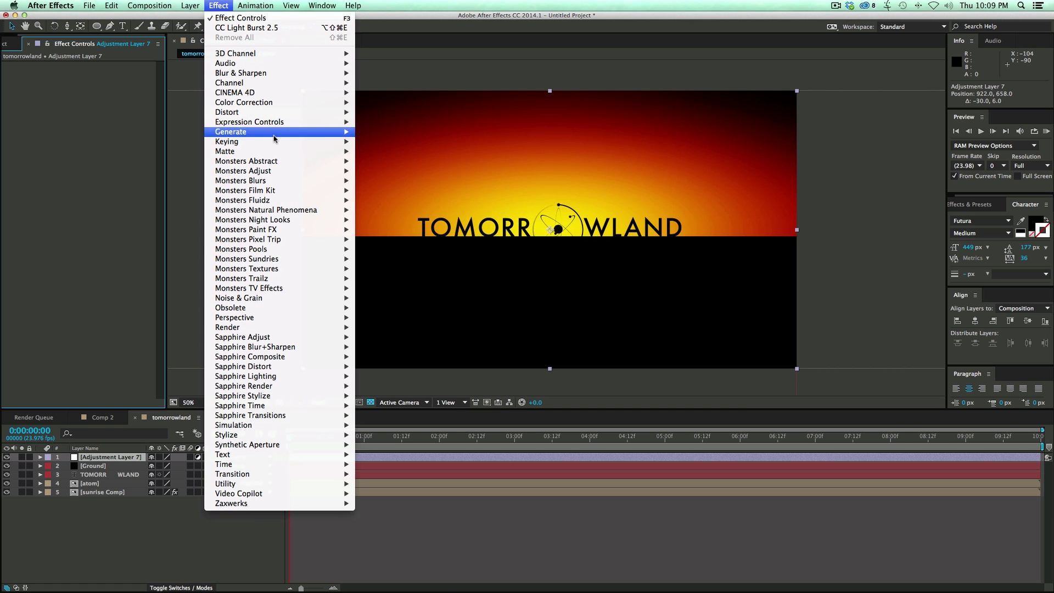
mouse_move(235, 435)
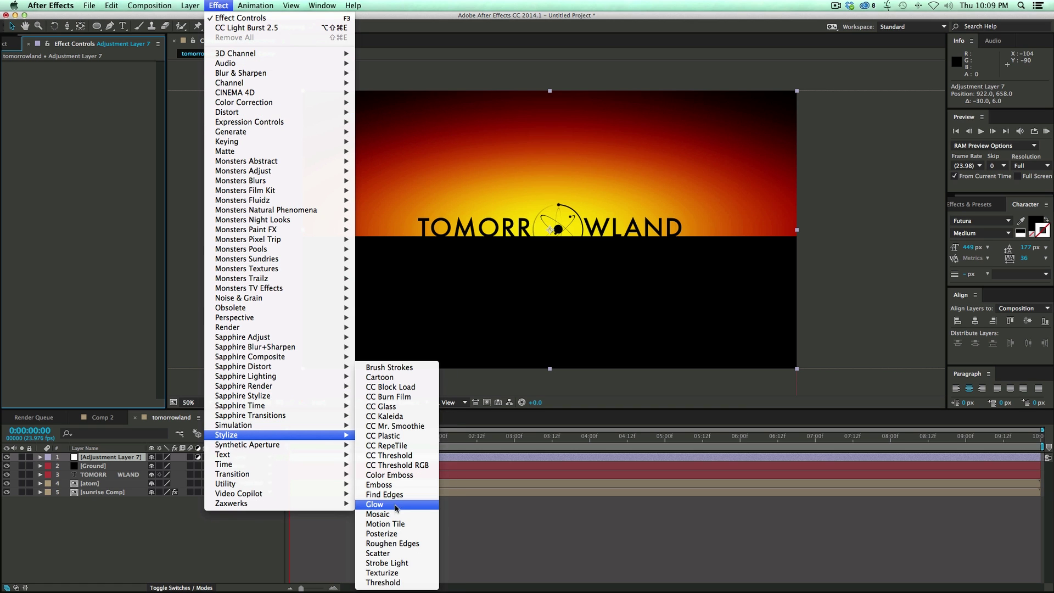
click(374, 504)
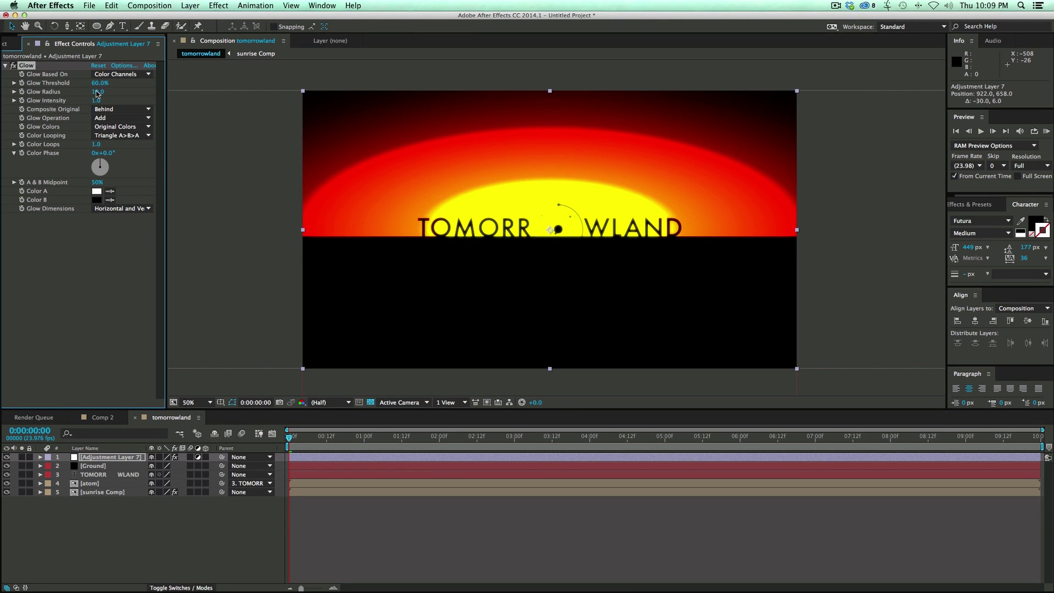
drag(96, 93, 165, 104)
drag(104, 85, 187, 88)
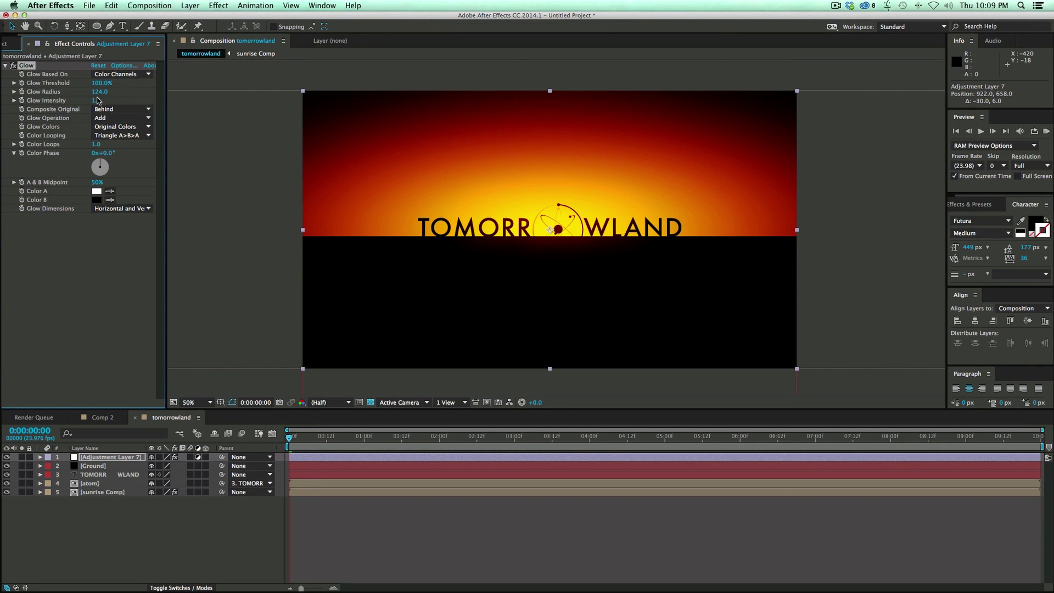
drag(101, 100, 197, 86)
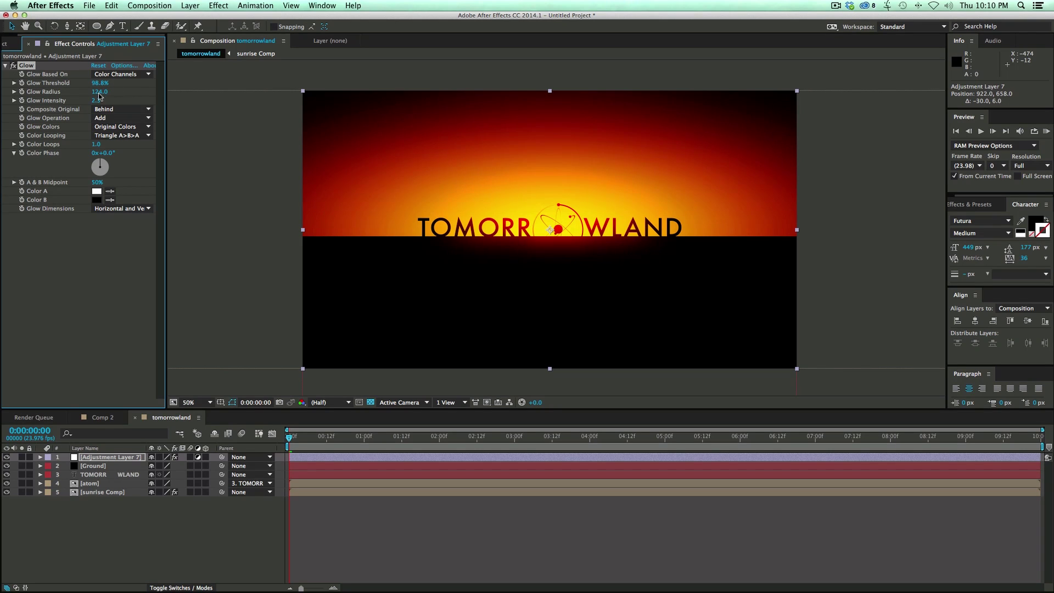
drag(96, 93, 240, 90)
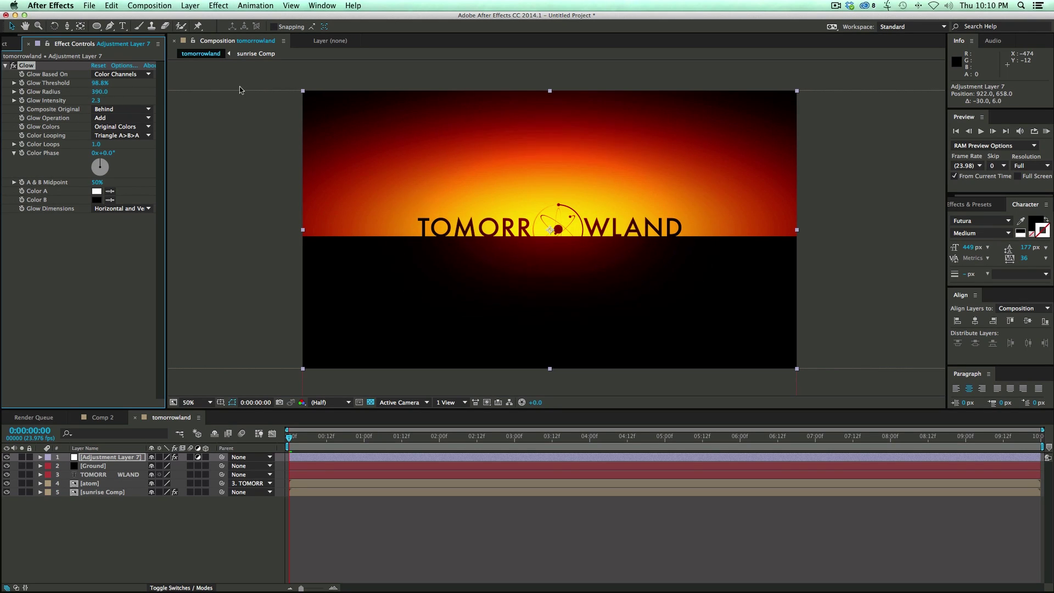
Narrow sunrise Comp to 172% width
key(comma)
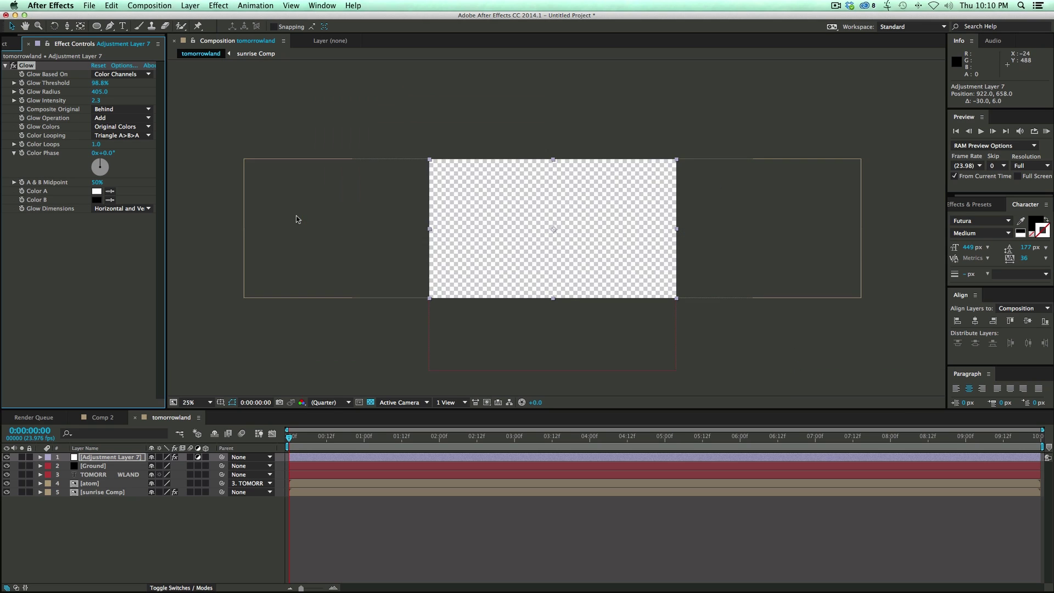
click(92, 493)
drag(245, 230, 317, 237)
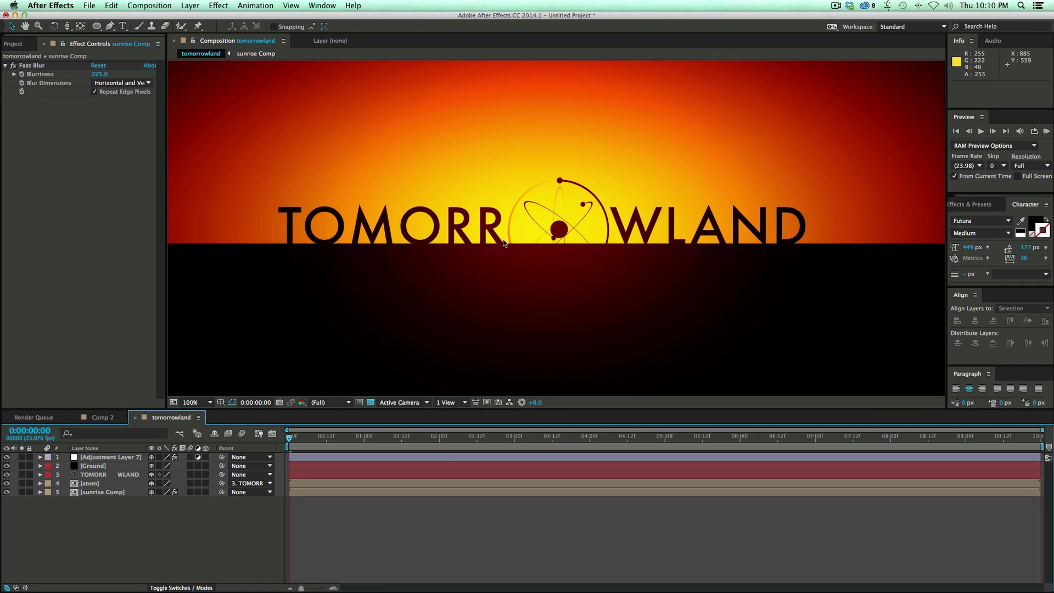
scroll(501, 245, down, 2)
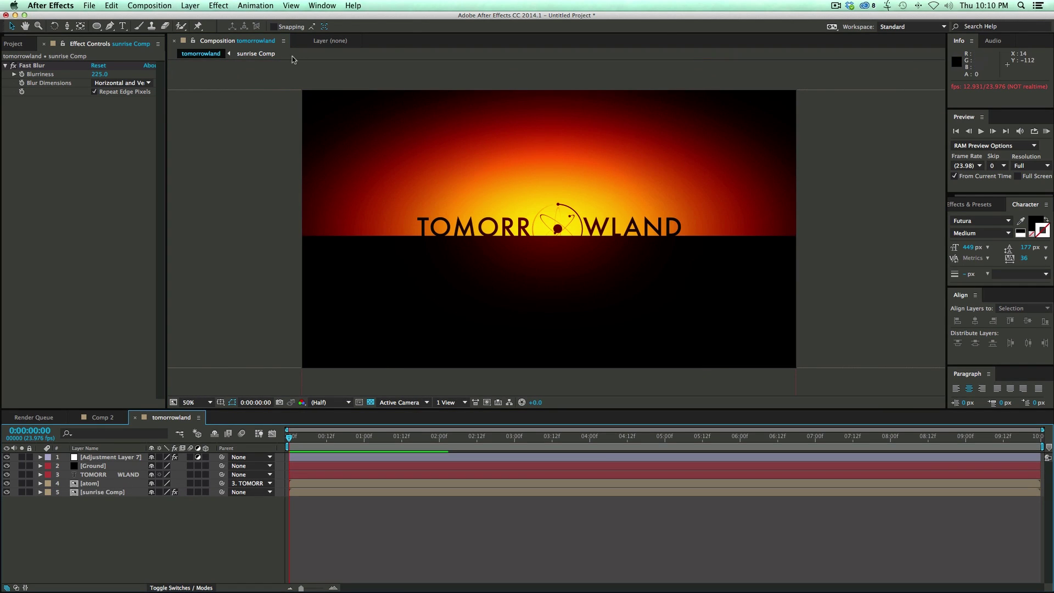
Rename the glow adjustment layer to 'Glow'
click(193, 7)
mouse_move(195, 17)
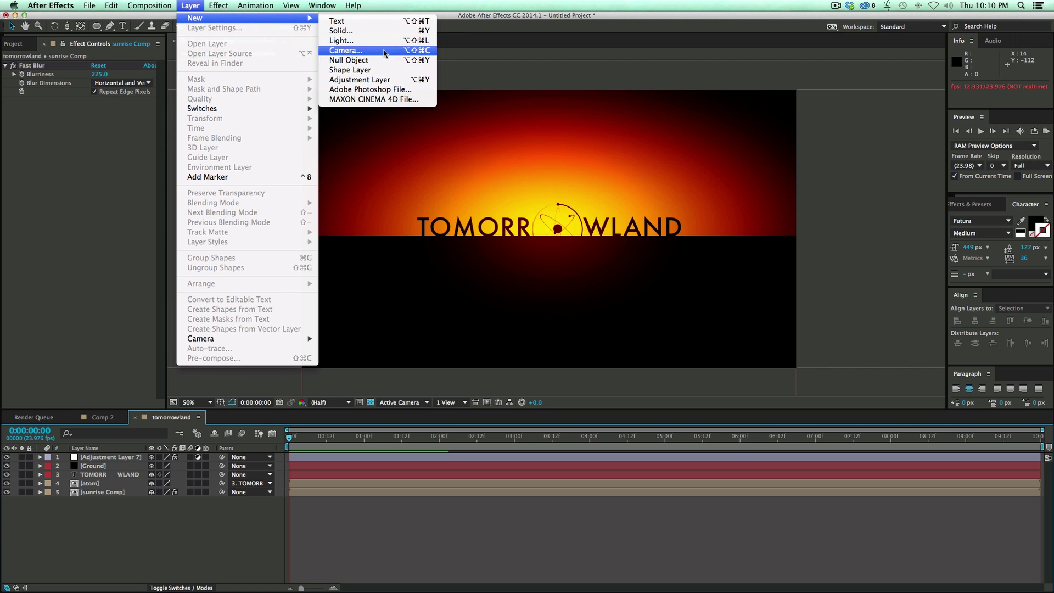
click(94, 558)
click(110, 457)
key(Return)
text(Gl)
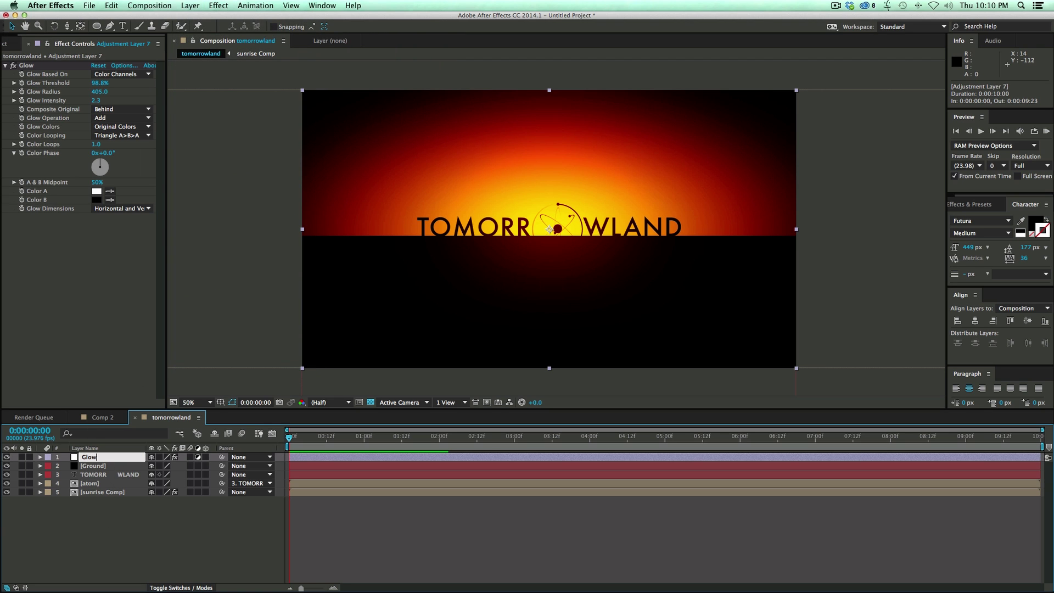
text(ow)
Add another adjustment layer named 'flare' and move it just above sunrise Comp
click(190, 6)
mouse_move(195, 18)
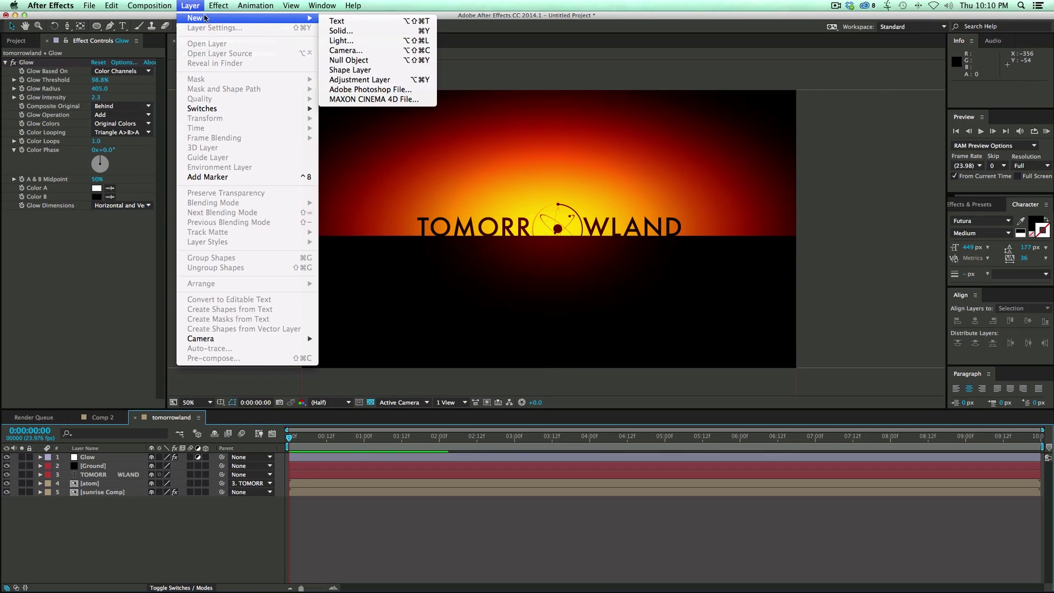
click(389, 79)
key(Return)
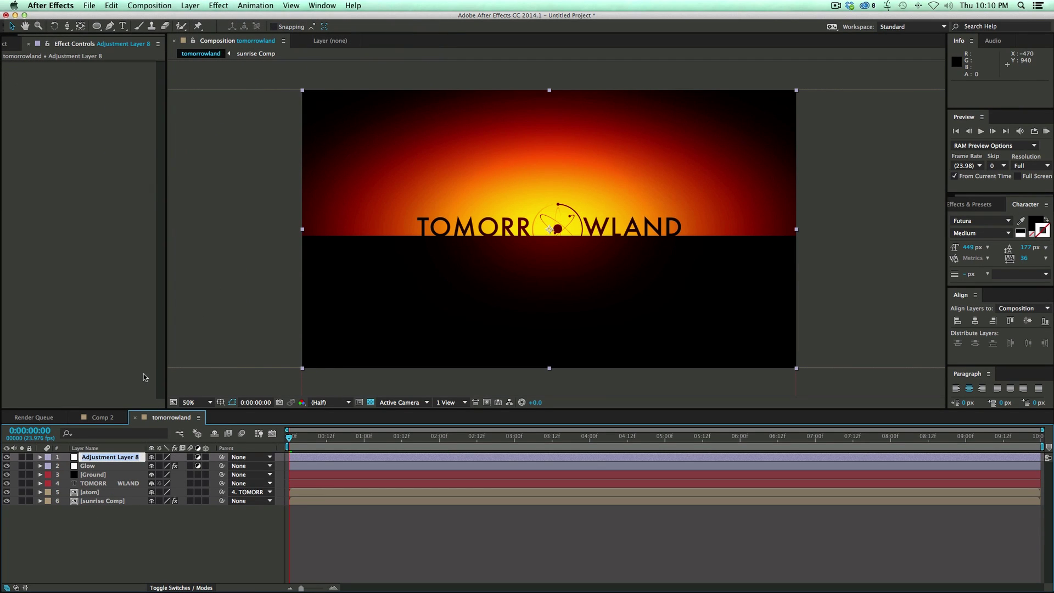
text(flare)
click(106, 508)
drag(95, 460, 121, 501)
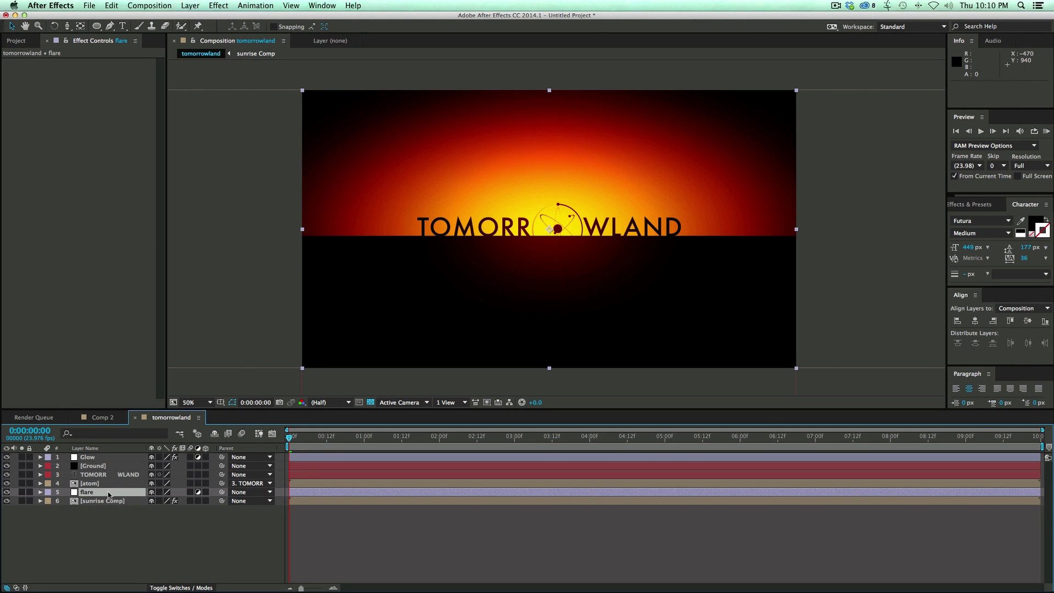
Apply Lens Flare to the flare layer with 105mm Prime lens, centred on the atom
click(215, 5)
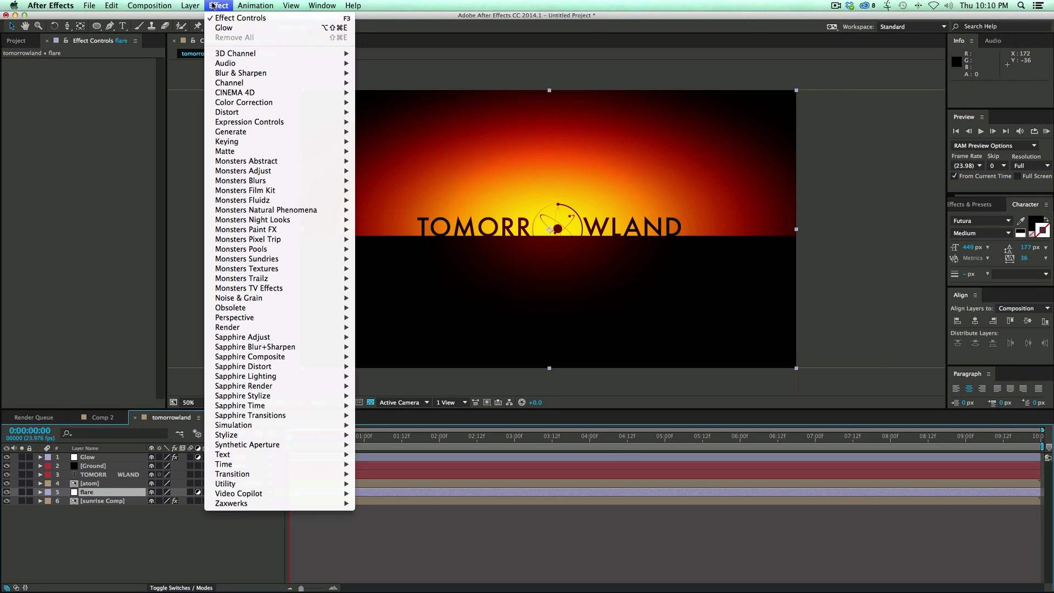
mouse_move(245, 132)
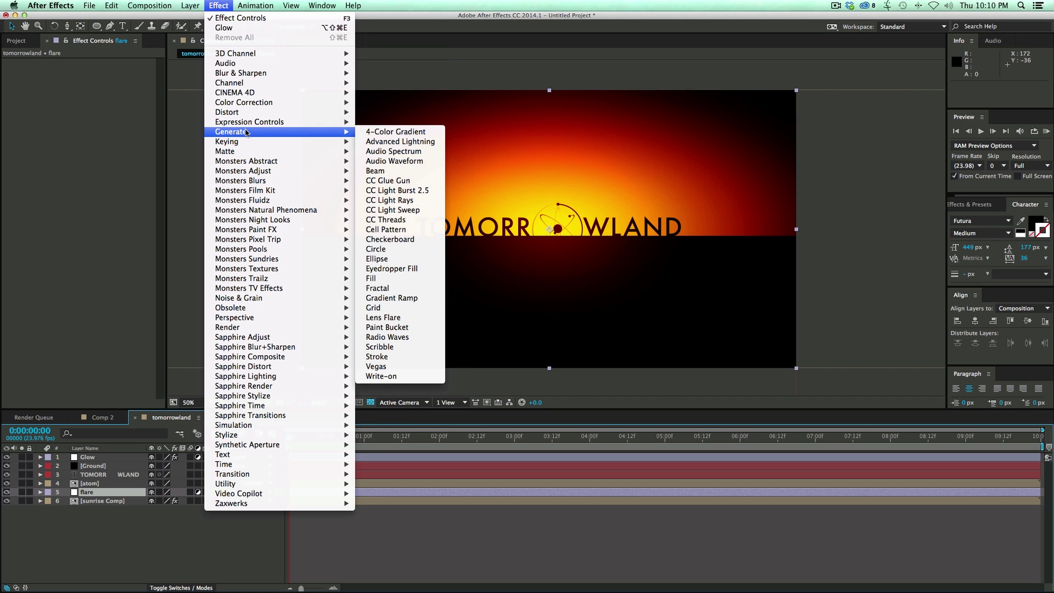
click(420, 318)
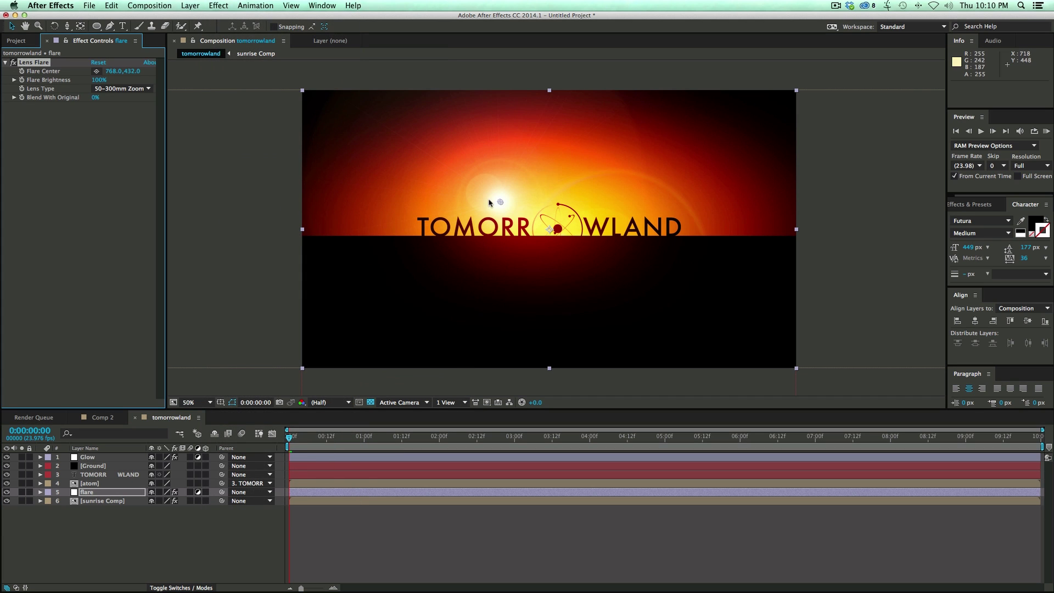
drag(500, 202, 555, 232)
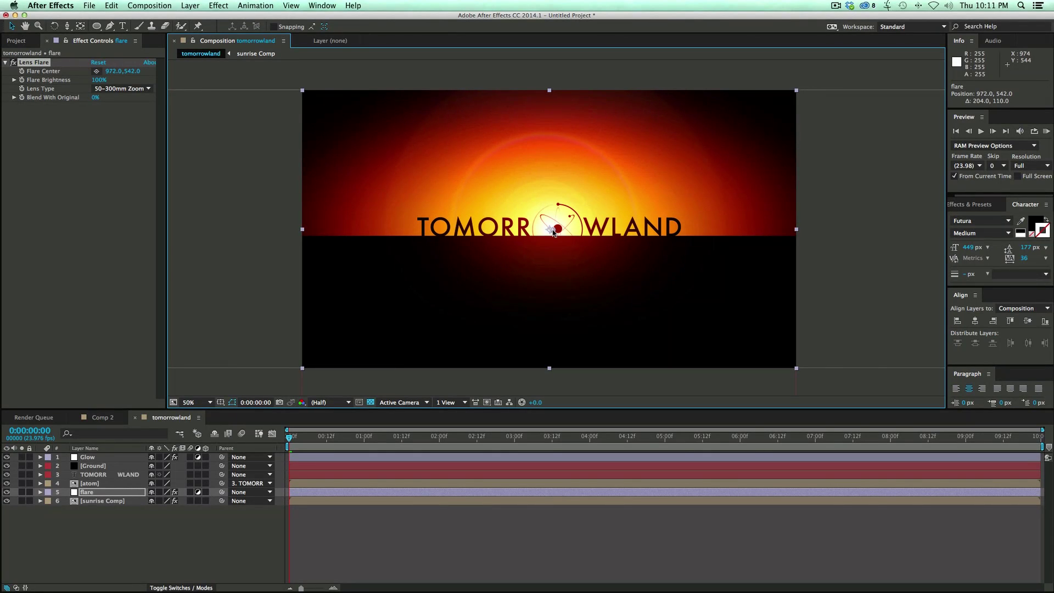
click(122, 88)
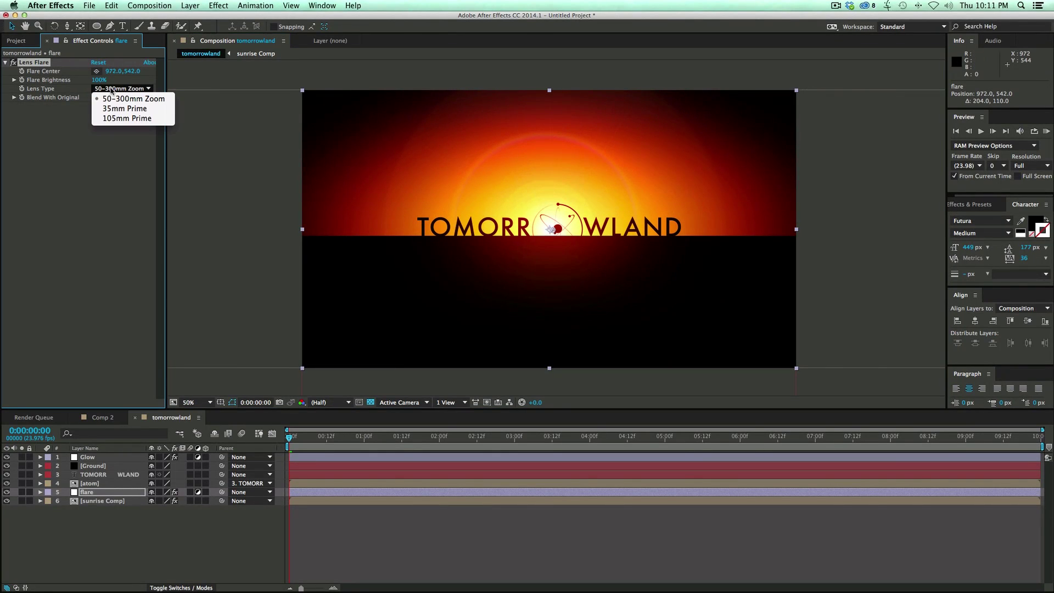
click(135, 119)
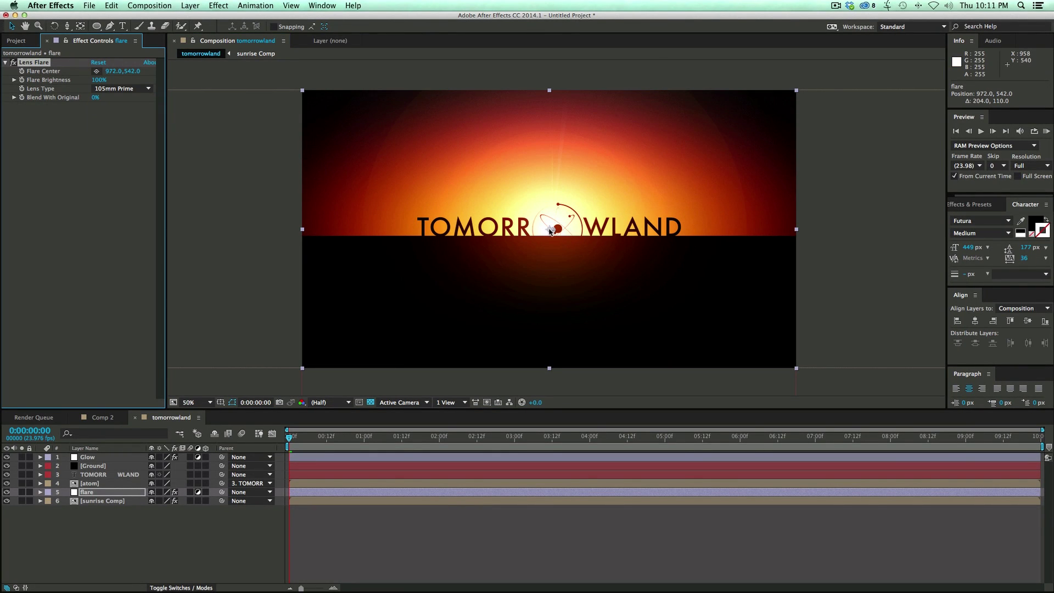
drag(550, 230, 552, 229)
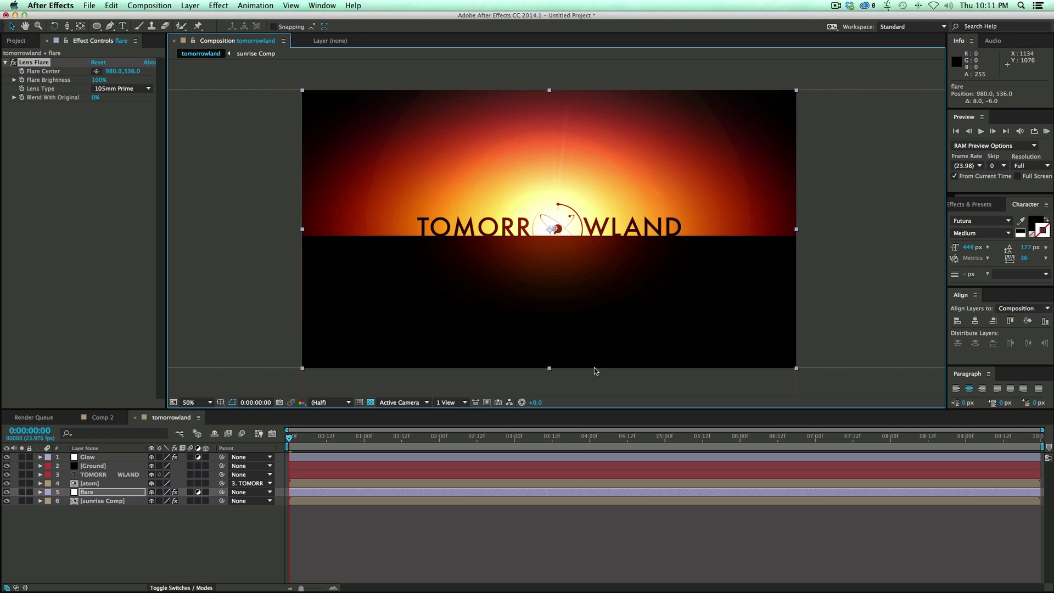
Dim the flare brightness to about 69% and preview the composition
click(474, 554)
key(space)
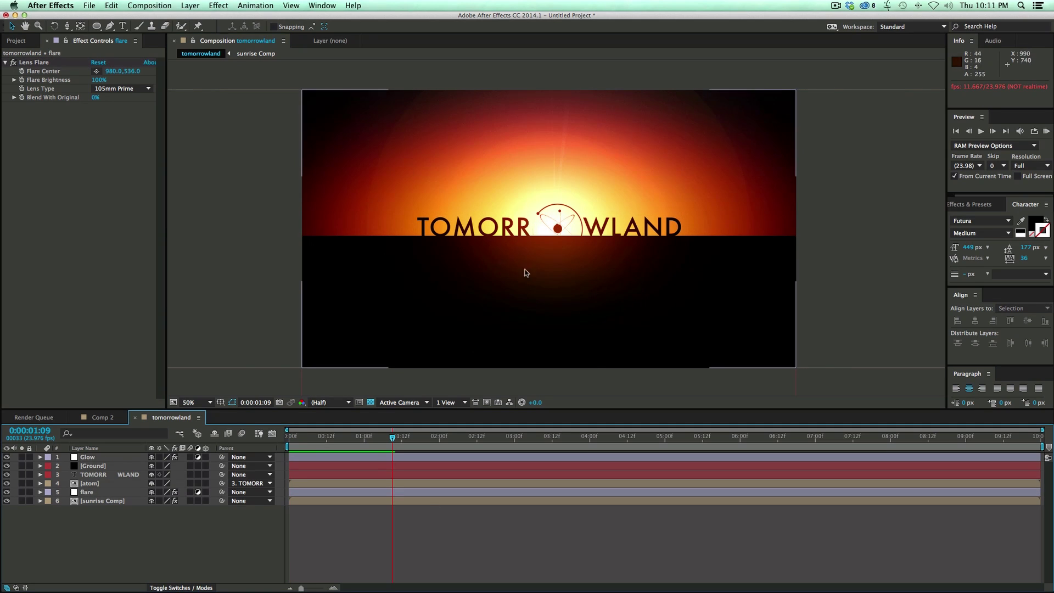
drag(101, 81, 82, 82)
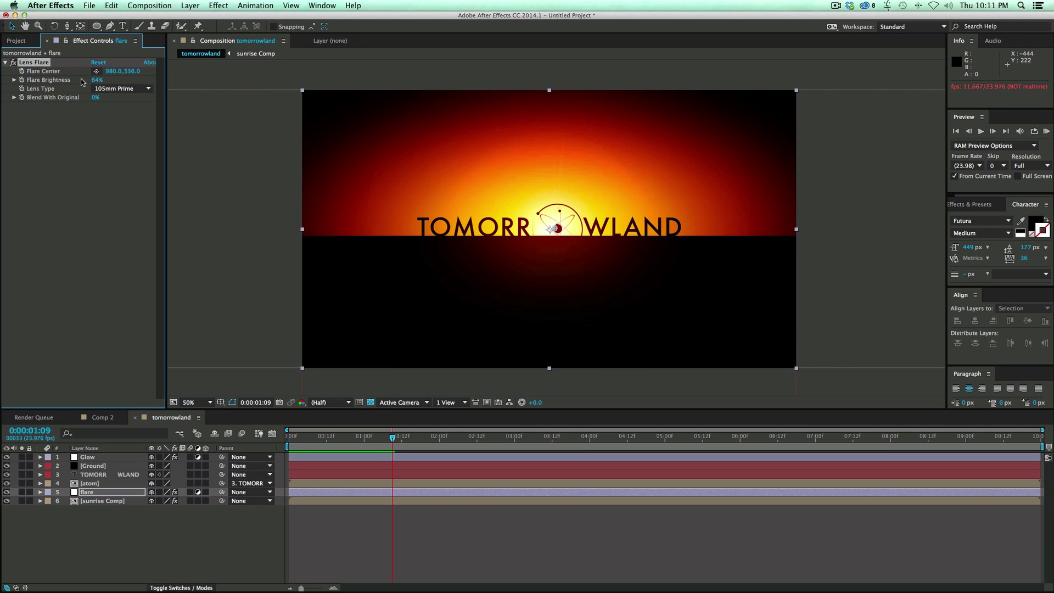
click(454, 502)
key(space)
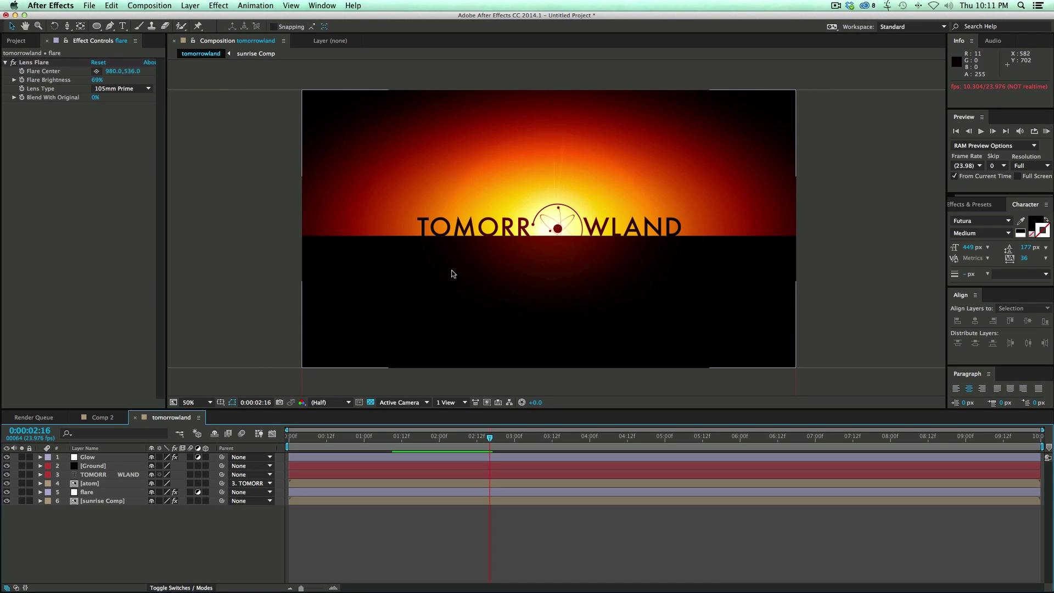
Start creating a new full-frame solid layer
click(190, 6)
mouse_move(195, 18)
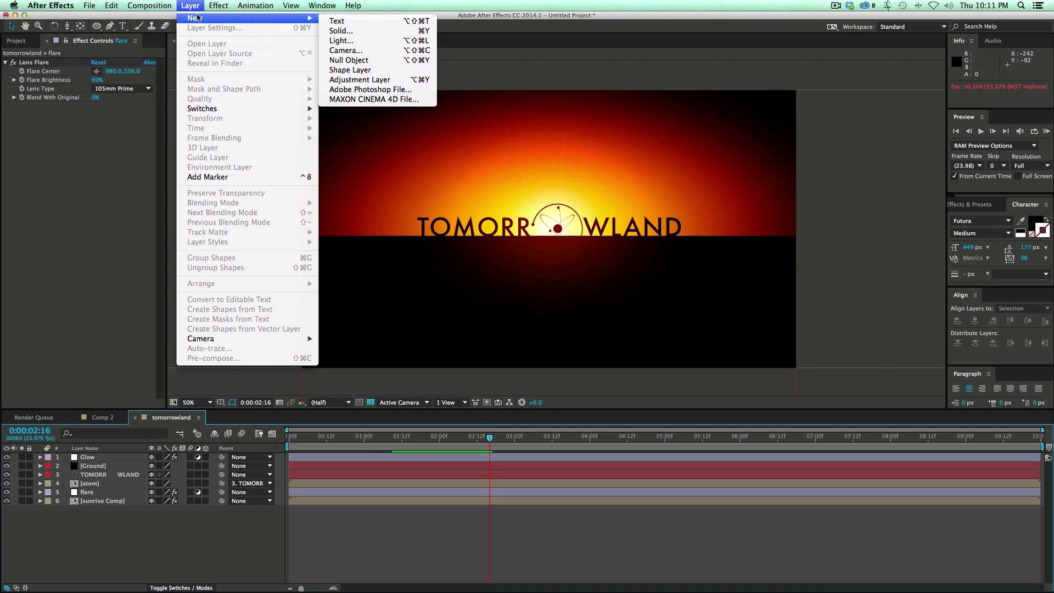
click(362, 31)
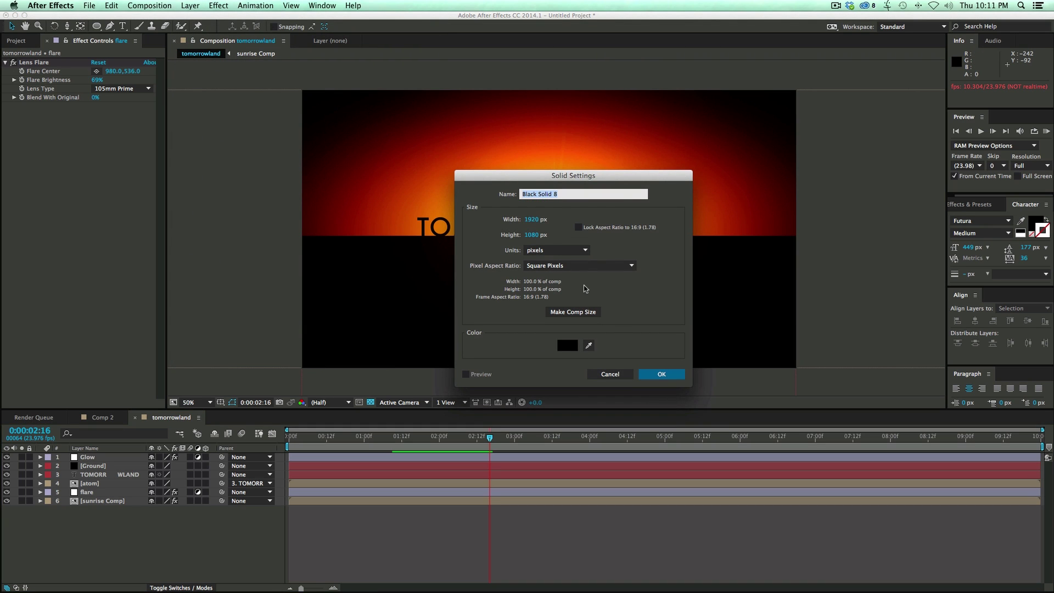
Name the solid 'Black Mask' and give it an inverted ellipse mask feathered 458 pixels
text(Black Mask)
key(Return)
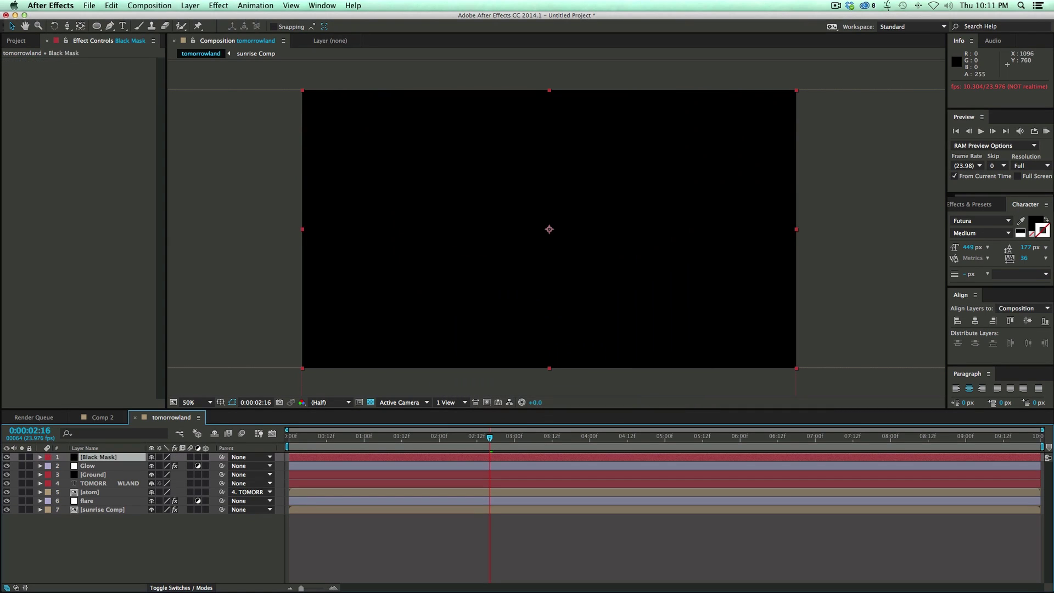
double_click(97, 26)
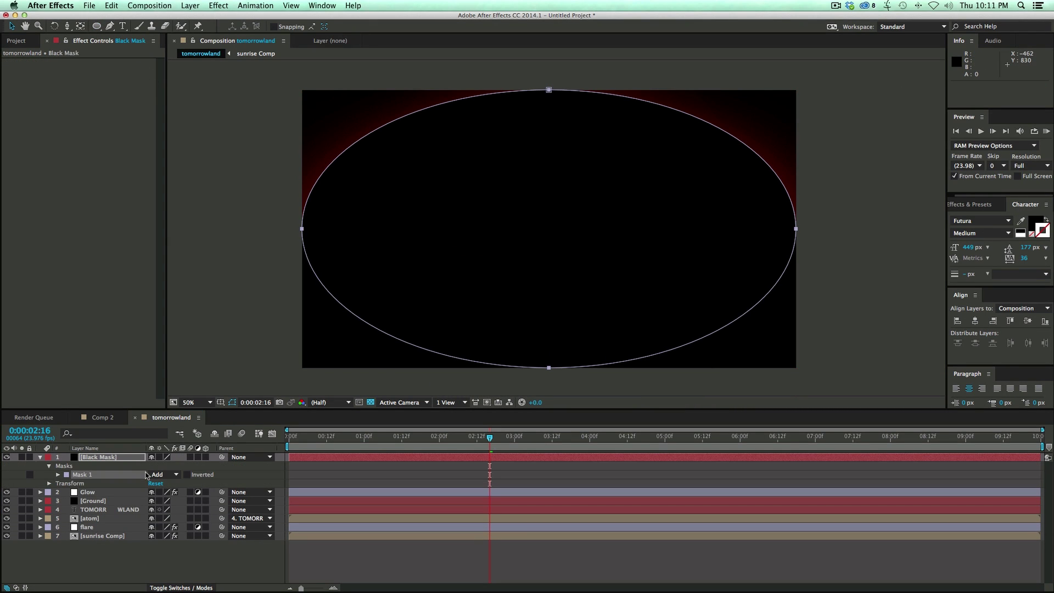
click(187, 474)
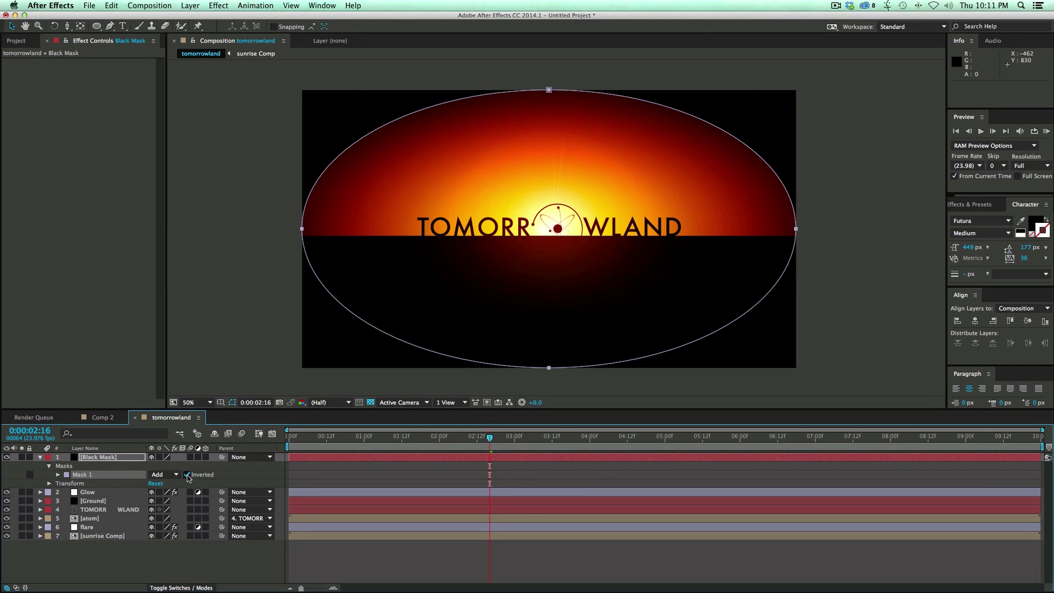
key(f)
drag(162, 475, 330, 477)
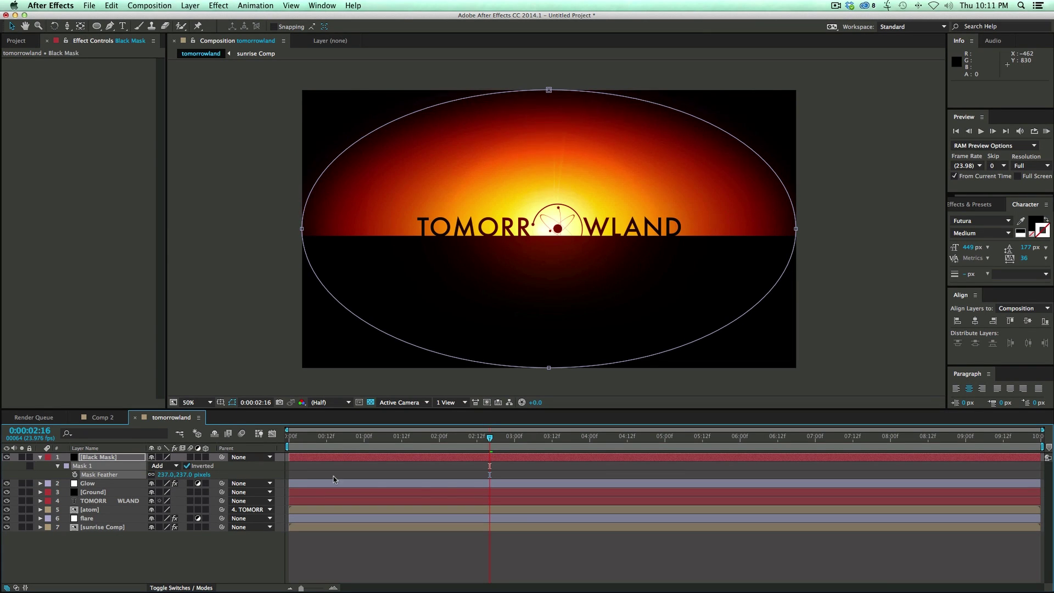
Pull the mask's left, right and top points inward at the start of the comp
key(Home)
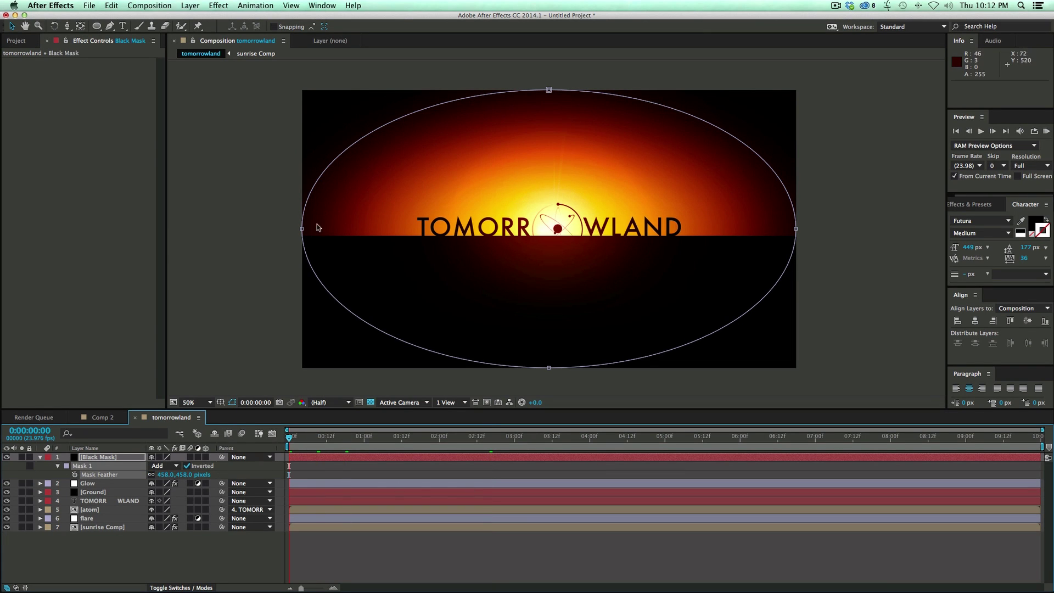
drag(303, 231, 420, 245)
drag(549, 89, 548, 186)
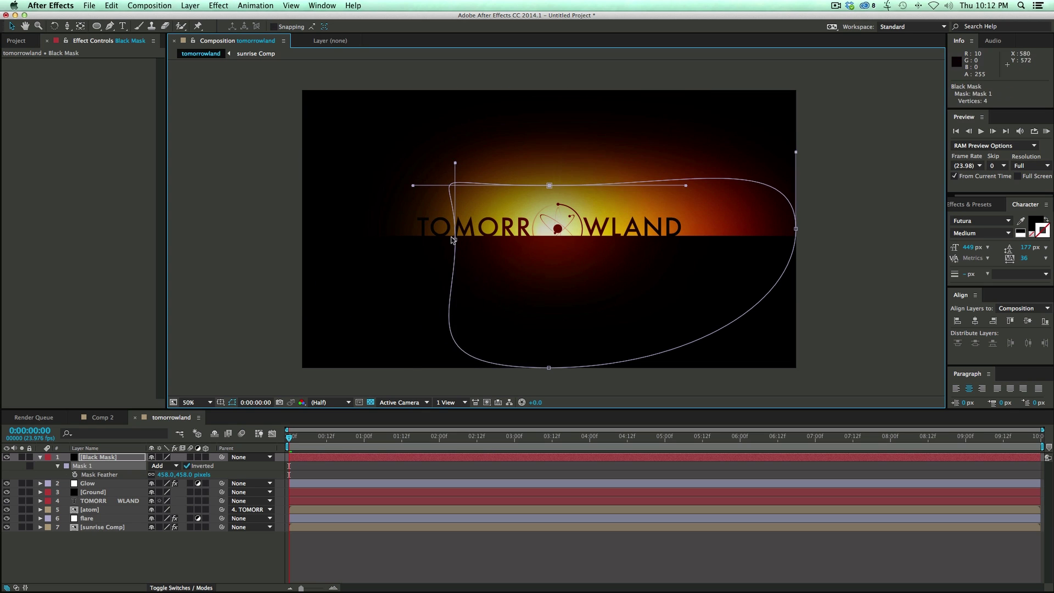
drag(675, 241, 674, 244)
click(420, 245)
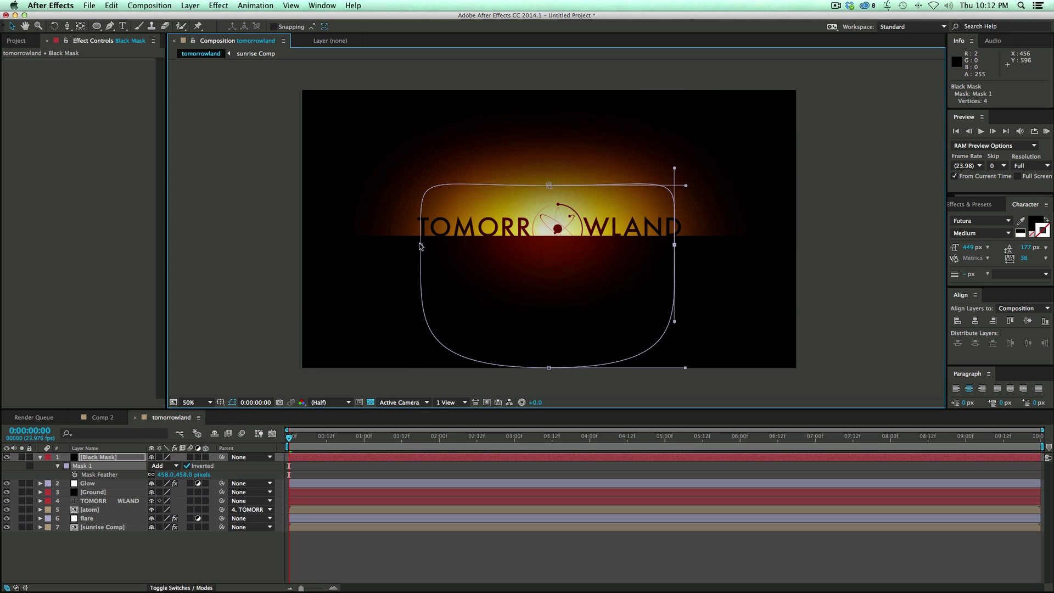
drag(450, 248, 454, 246)
Keyframe the mask feather at frame 12, then pull the mask below the title at frame 0
mouse_move(329, 439)
mouse_down()
mouse_move(341, 446)
mouse_move(327, 444)
mouse_up()
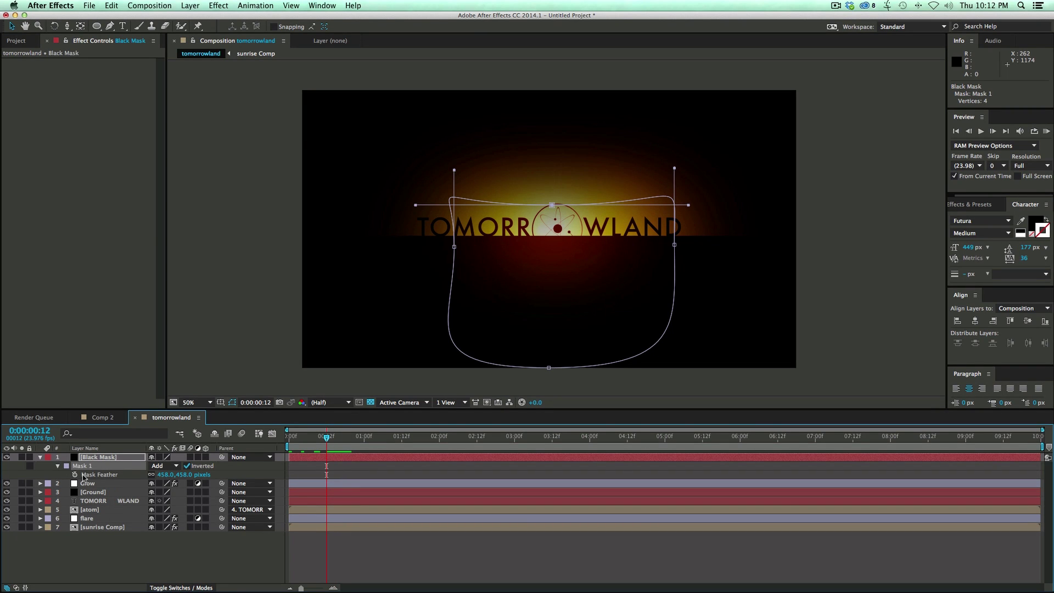
click(74, 474)
drag(318, 442, 289, 439)
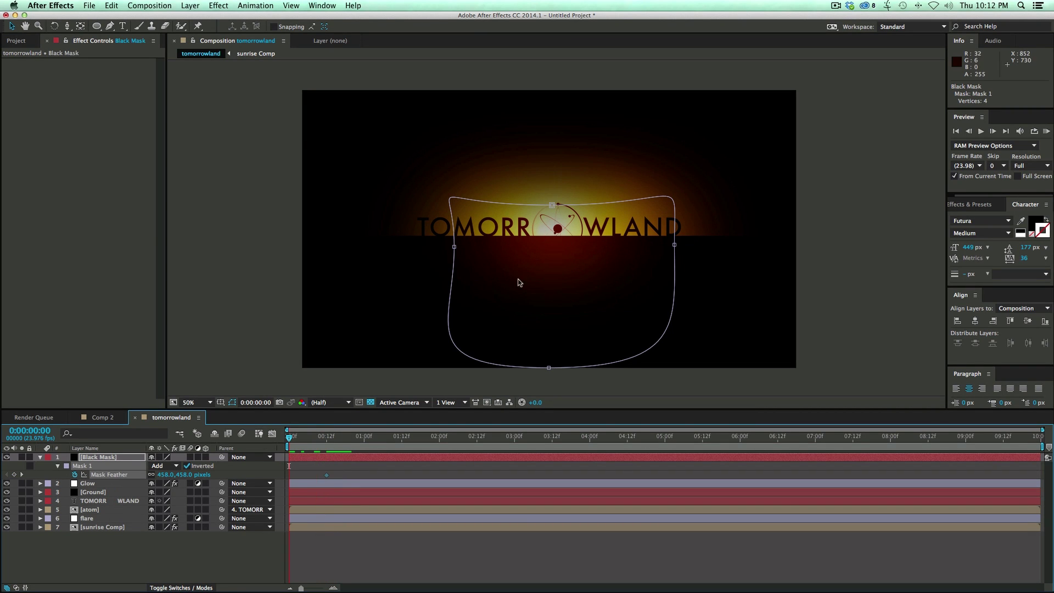
mouse_move(555, 213)
mouse_down()
mouse_move(553, 181)
mouse_move(552, 273)
mouse_move(556, 227)
mouse_up()
drag(454, 248, 453, 346)
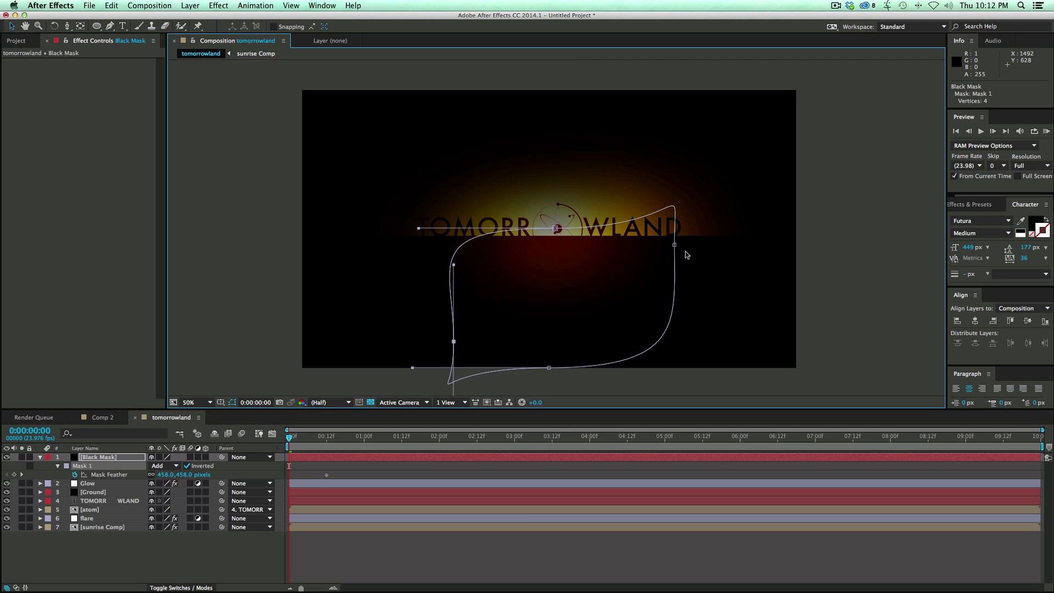
drag(675, 246, 673, 323)
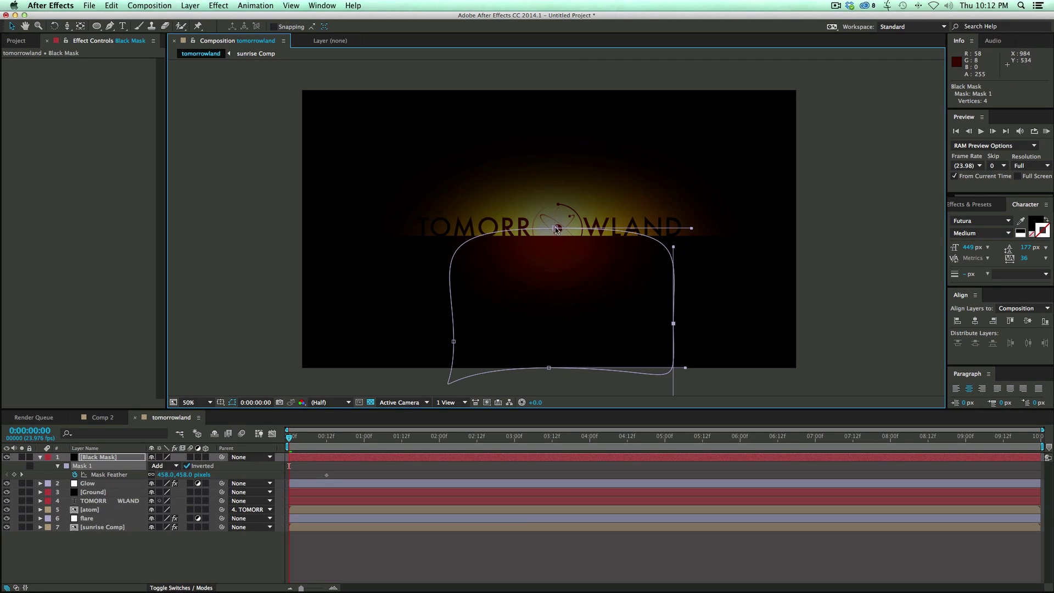
drag(556, 228, 555, 328)
Show all mask properties and preview the mask animation
key(m)
key(m)
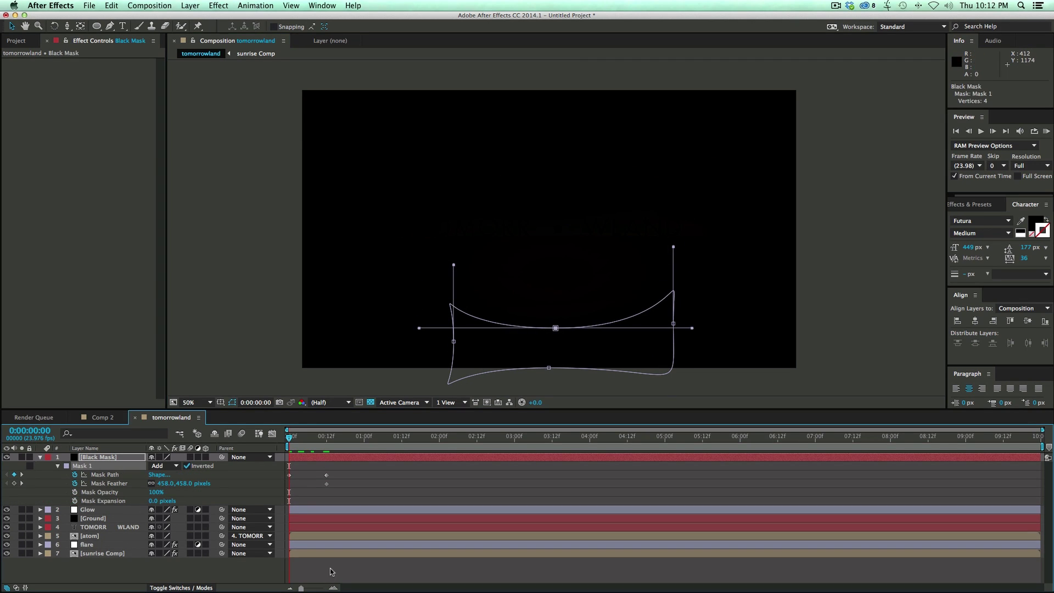
click(331, 572)
key(space)
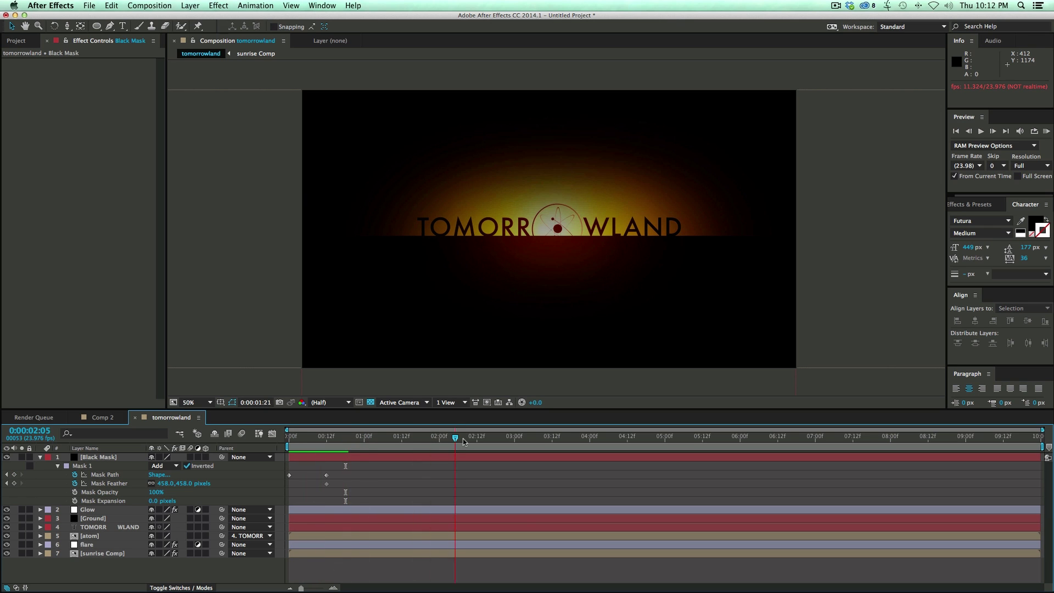
Keyframe Mask Expansion from frame 8 to 407 px at 2:13 and preview the reveal
click(99, 456)
drag(455, 437, 314, 450)
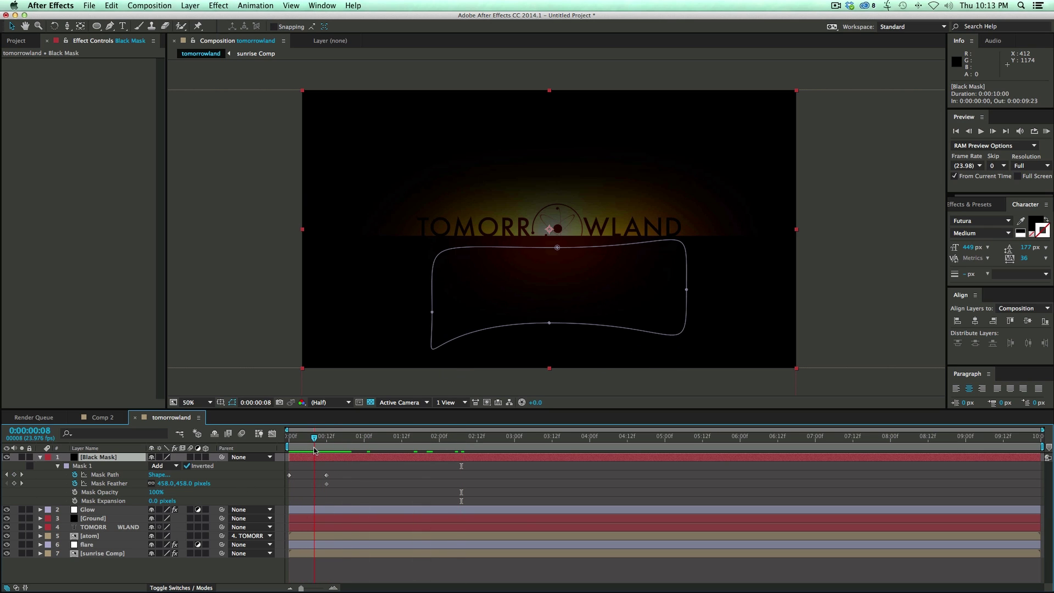
click(75, 500)
key(space)
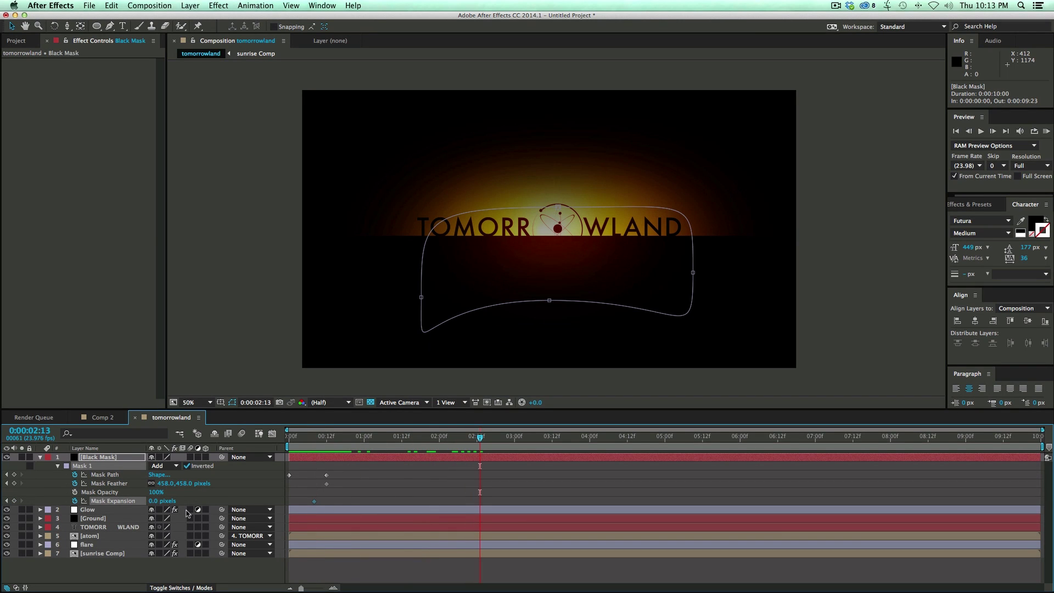
drag(171, 500, 395, 472)
key(Home)
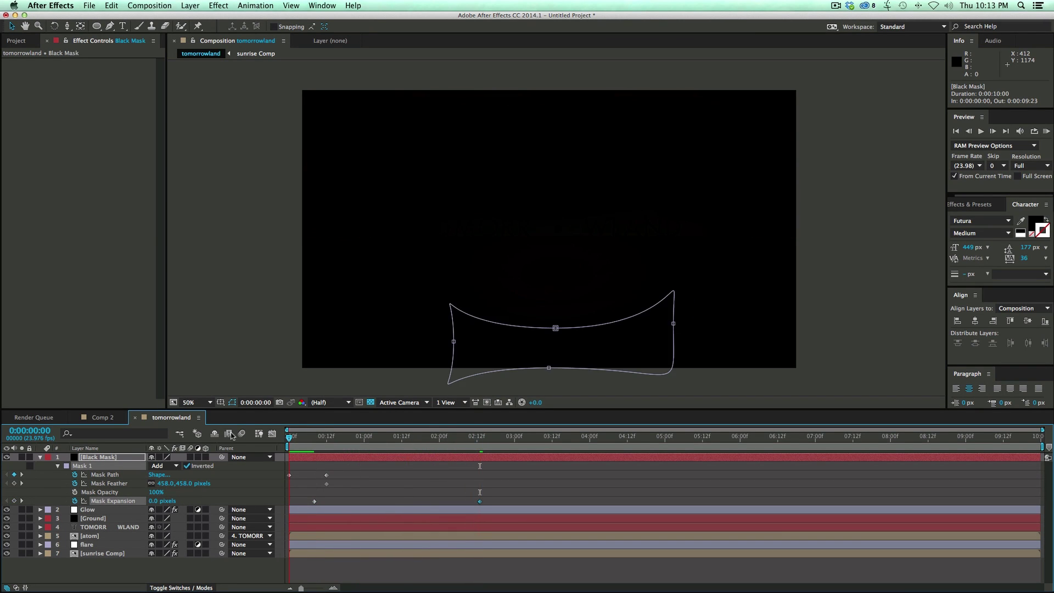
click(298, 474)
key(space)
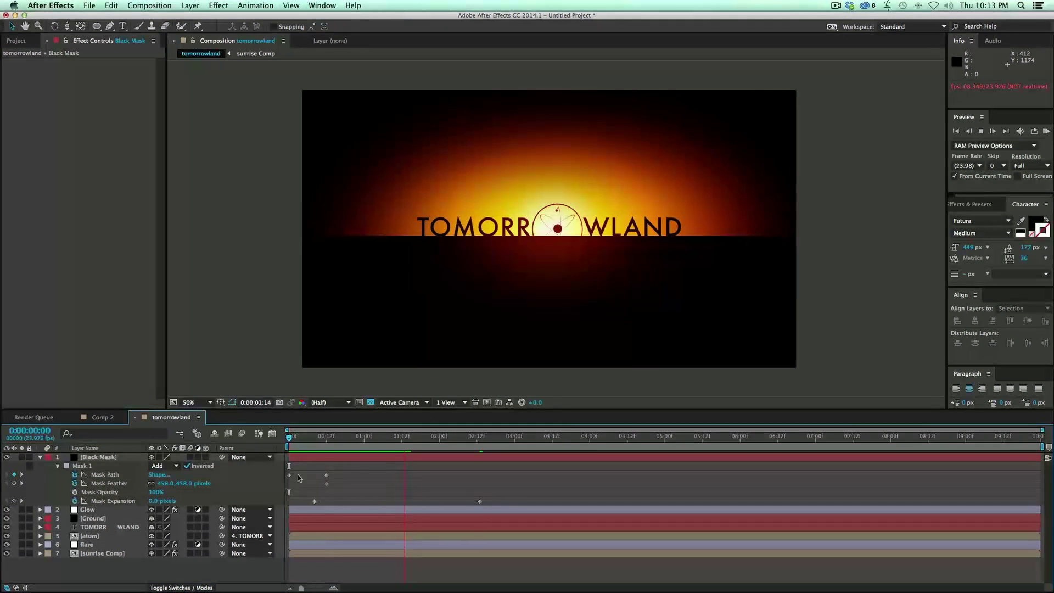
key(space)
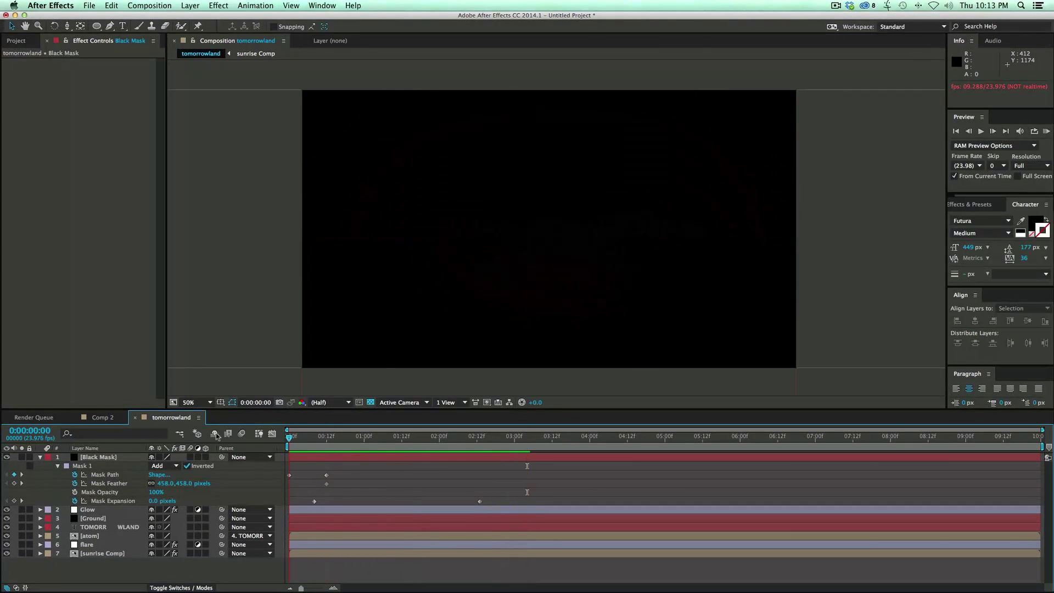
click(41, 457)
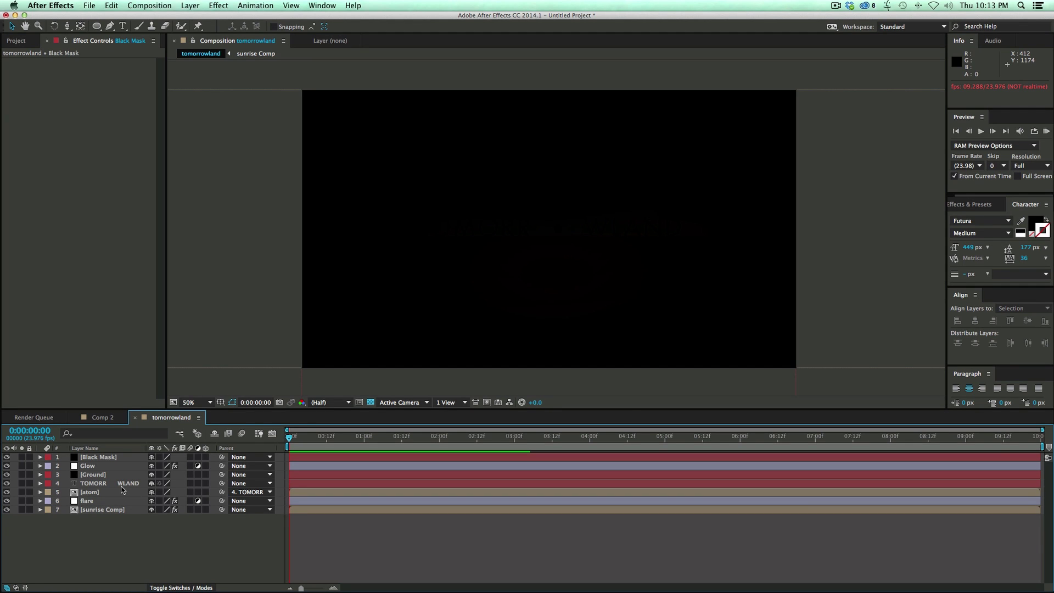
Add a new null object named 'Control'
click(190, 5)
mouse_move(329, 18)
click(357, 61)
text(Control)
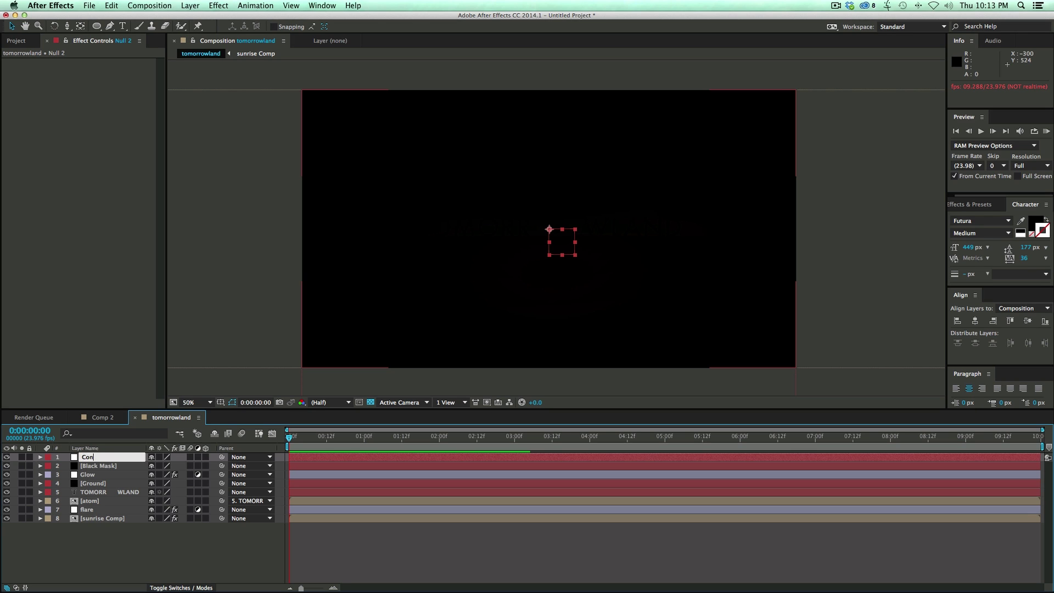
key(Return)
Parent Black Mask, flare, sunrise Comp and the other layers except atom to Control
click(100, 466)
shift+click(103, 515)
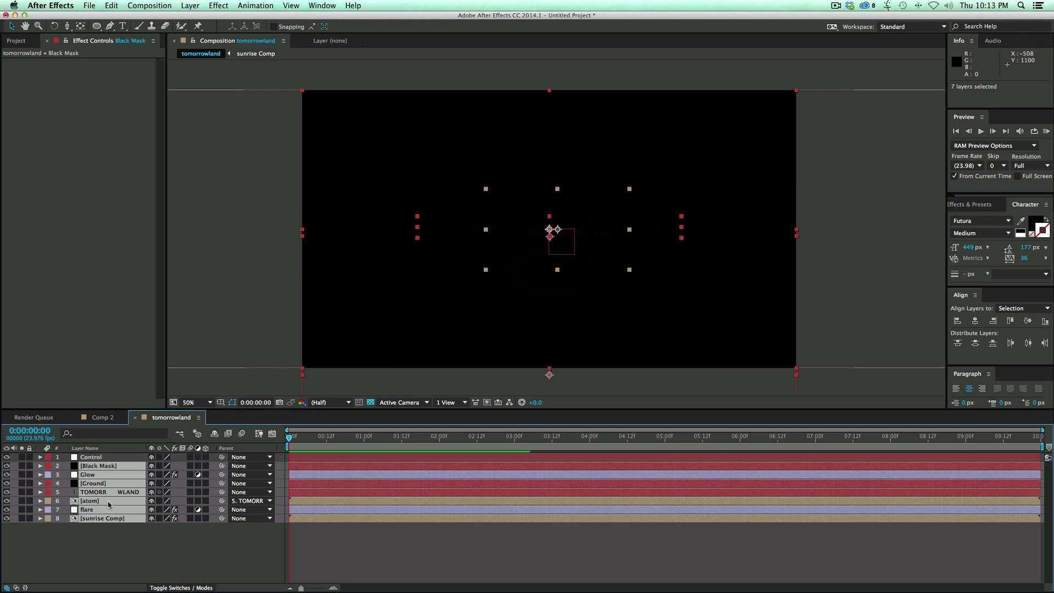
shift+click(110, 501)
shift+click(108, 516)
super+click(109, 501)
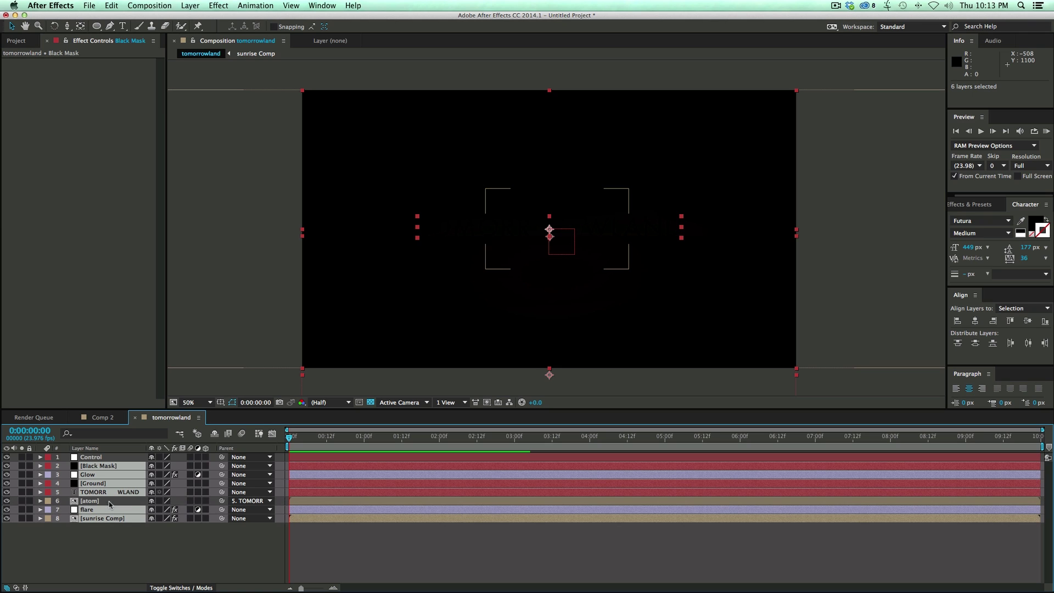
drag(222, 518, 96, 460)
click(89, 458)
Keyframe the Control layer's Scale, starting at 284% on the first frame
key(s)
key(space)
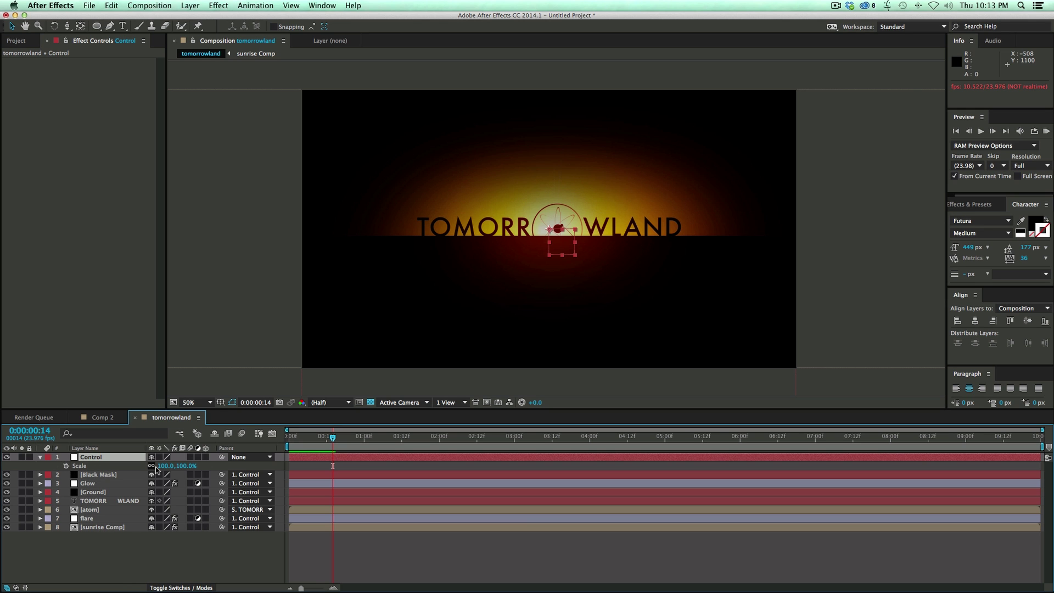
drag(165, 465, 249, 466)
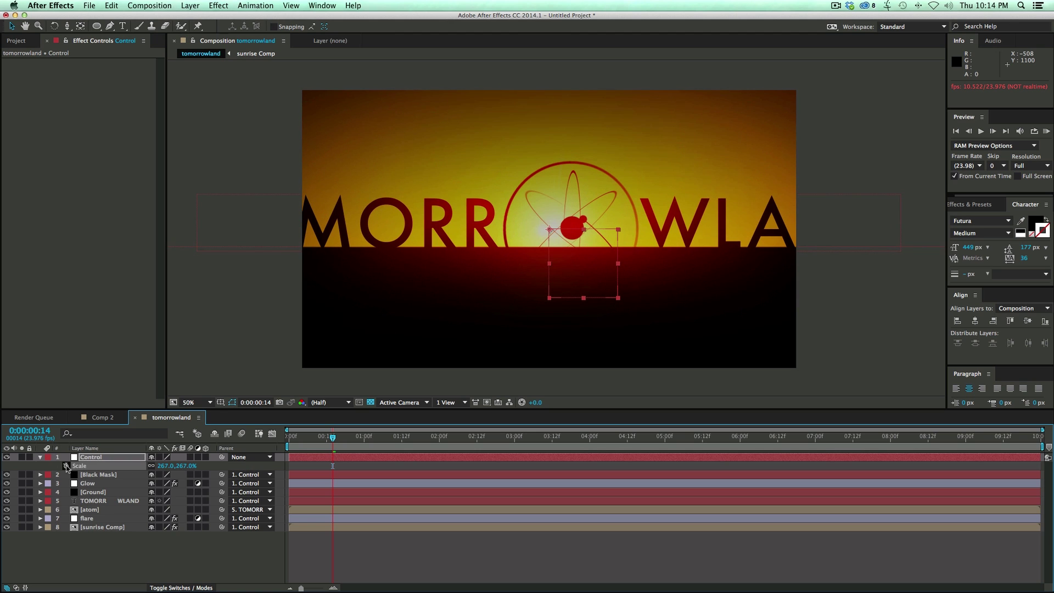
click(66, 465)
key(Home)
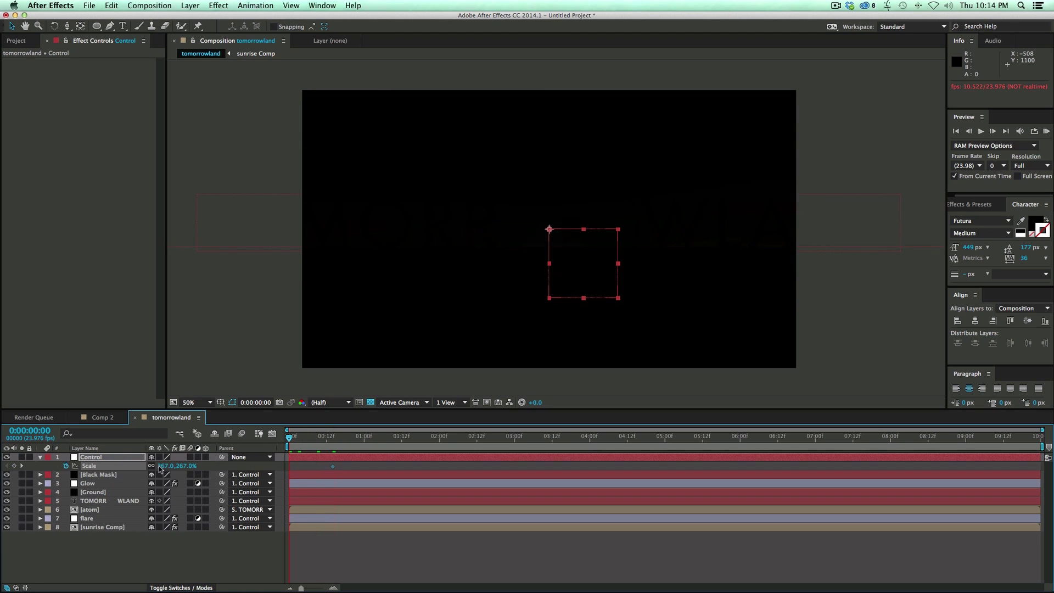
drag(165, 467, 169, 467)
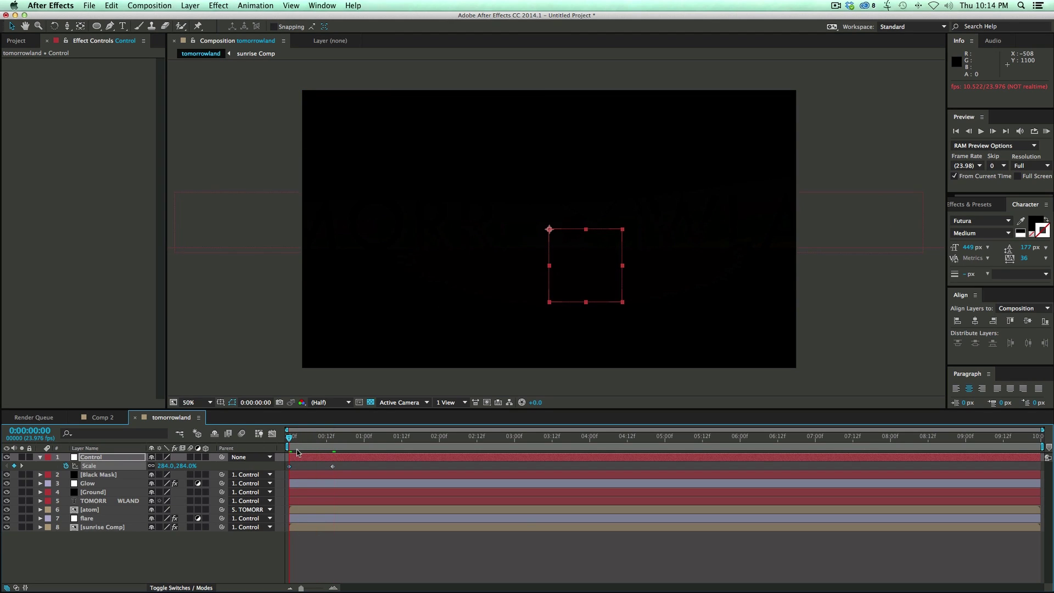
Preview the scale animation from the start and from a later point
key(space)
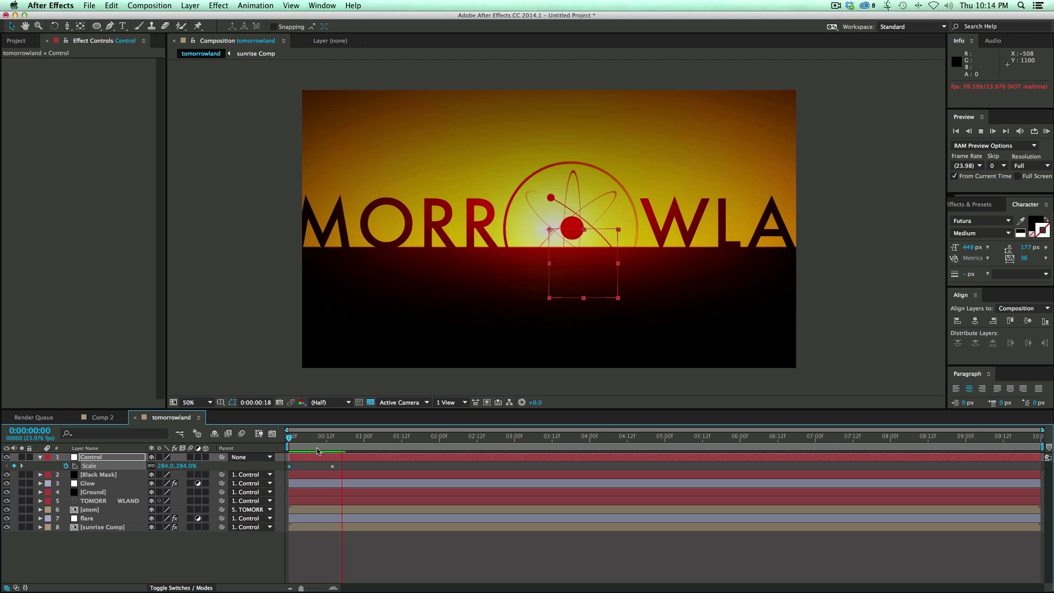
key(space)
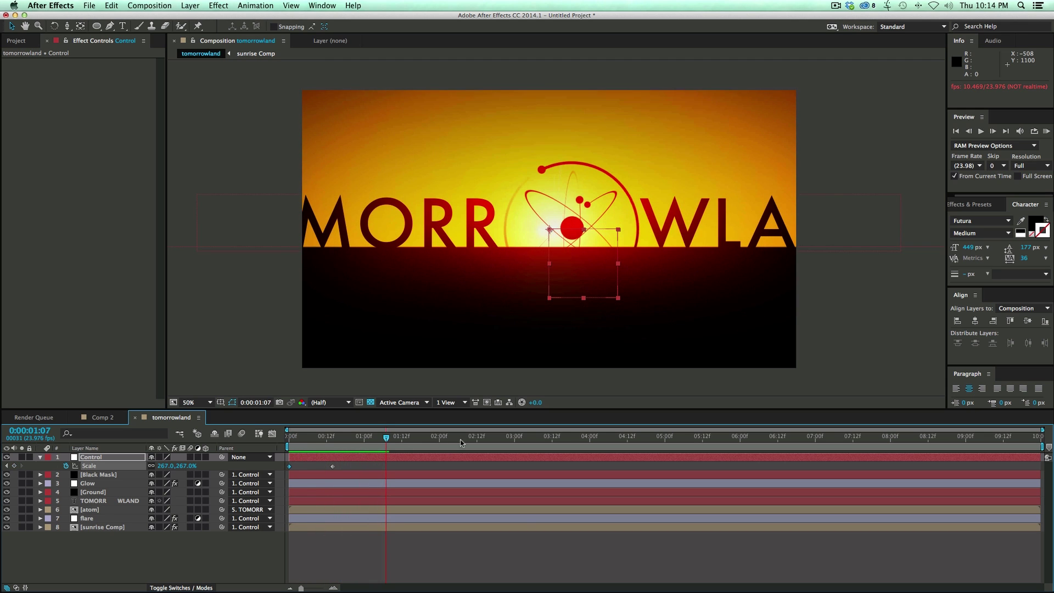
click(498, 445)
key(space)
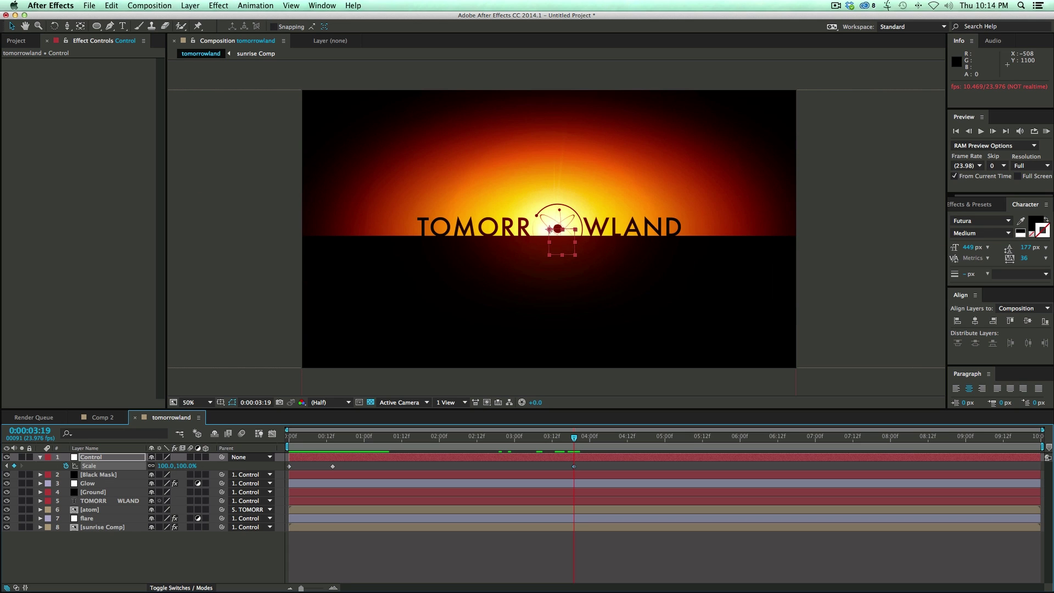
drag(438, 438, 231, 465)
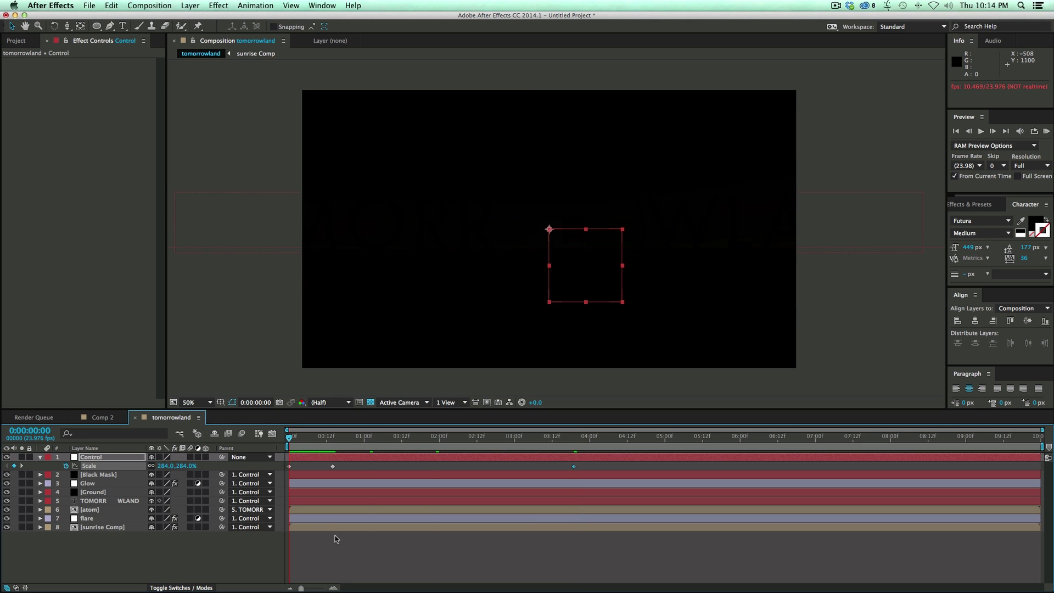
Deselect the layers, preview the pull-back, and select the final Scale keyframe
click(337, 538)
key(space)
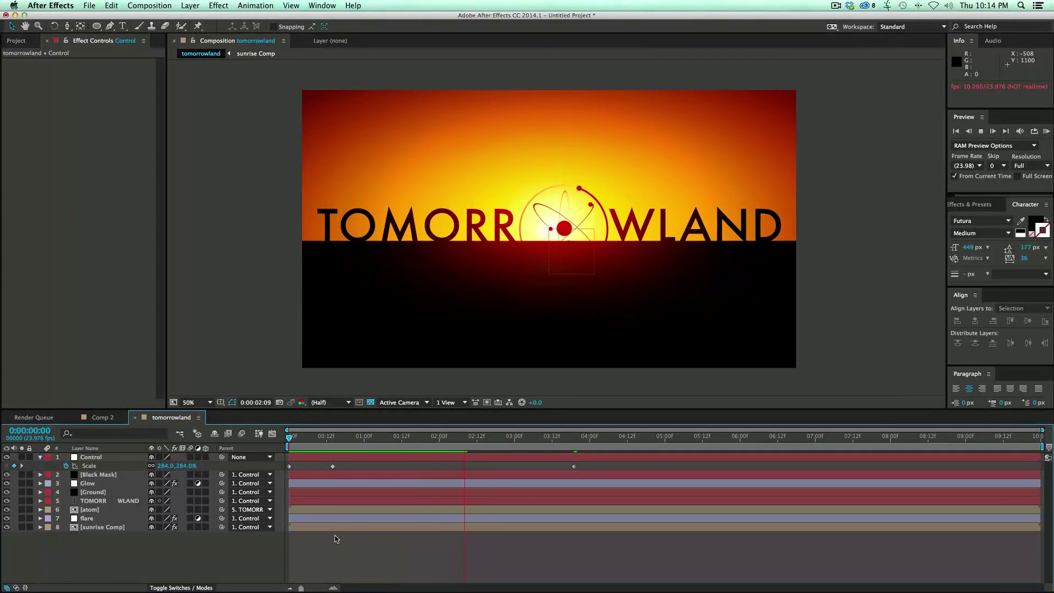
key(space)
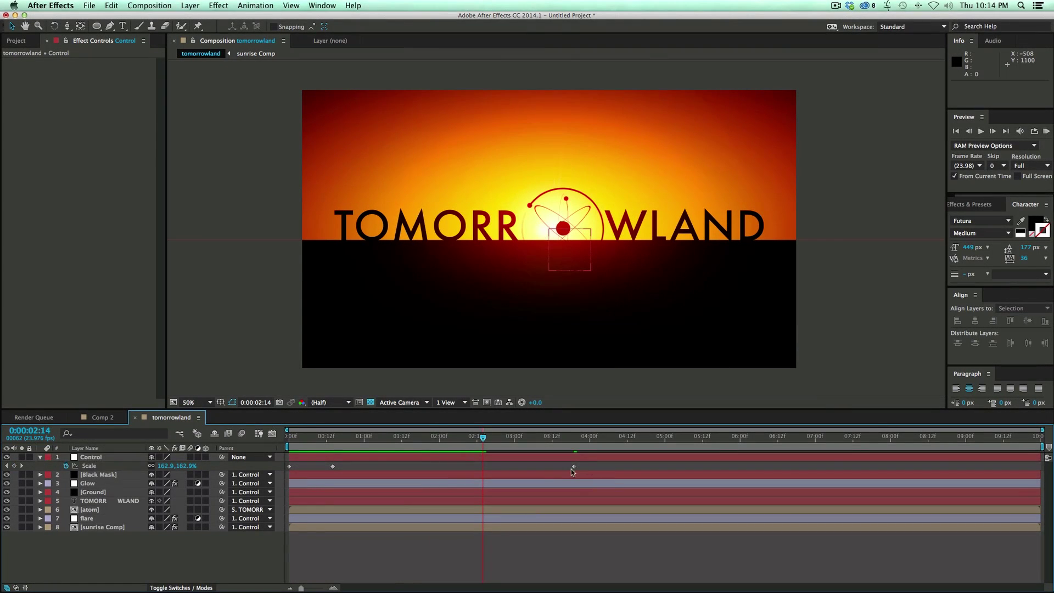
click(572, 467)
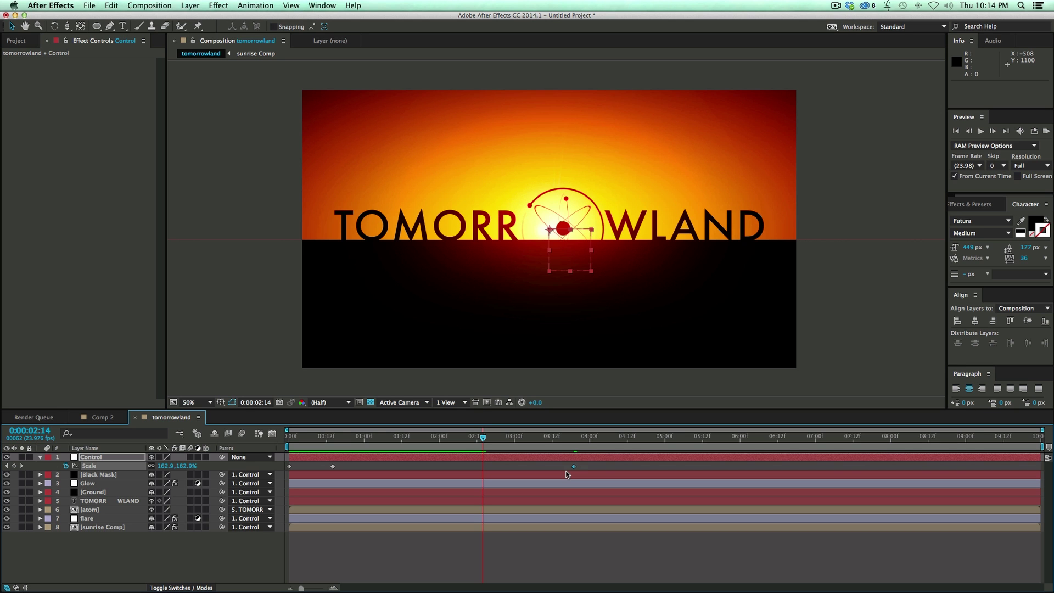
Preview the pull-back from the start of the composition
click(360, 546)
key(Home)
key(space)
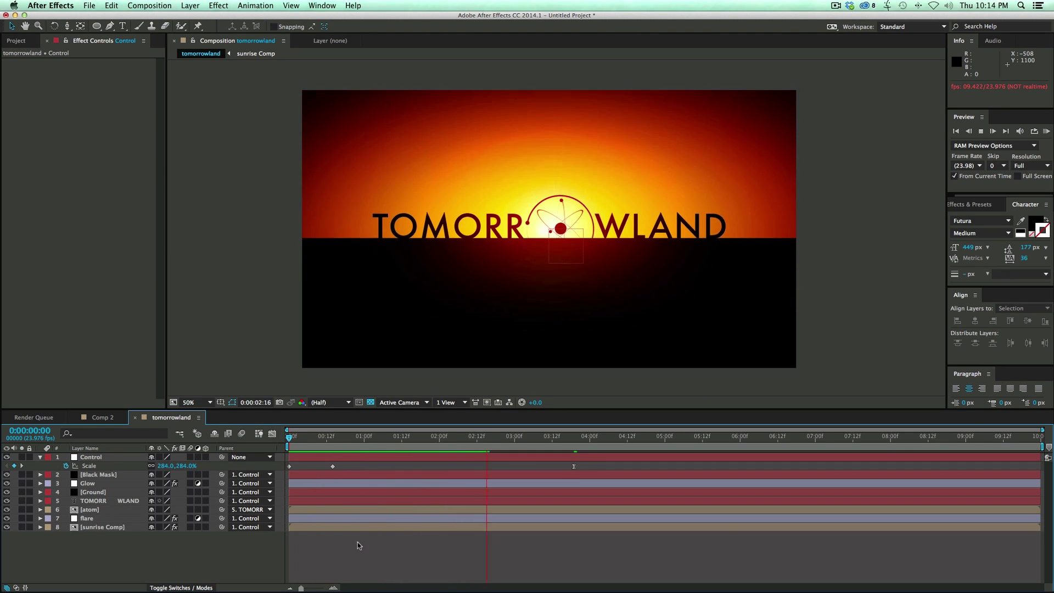
click(563, 470)
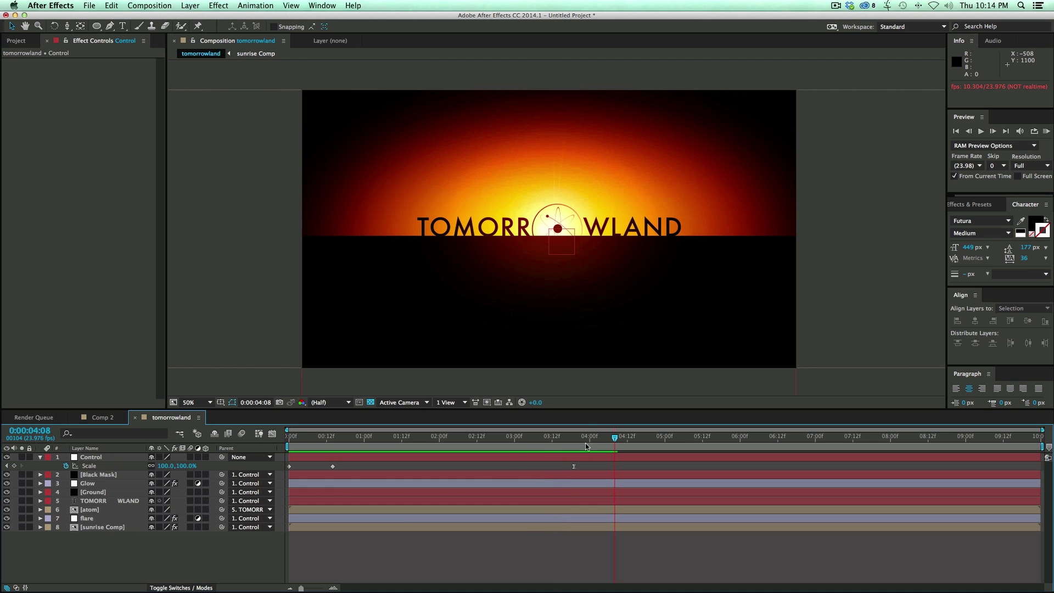
In the Scale speed graph, lengthen the ease into the final Scale keyframe
click(583, 437)
click(574, 467)
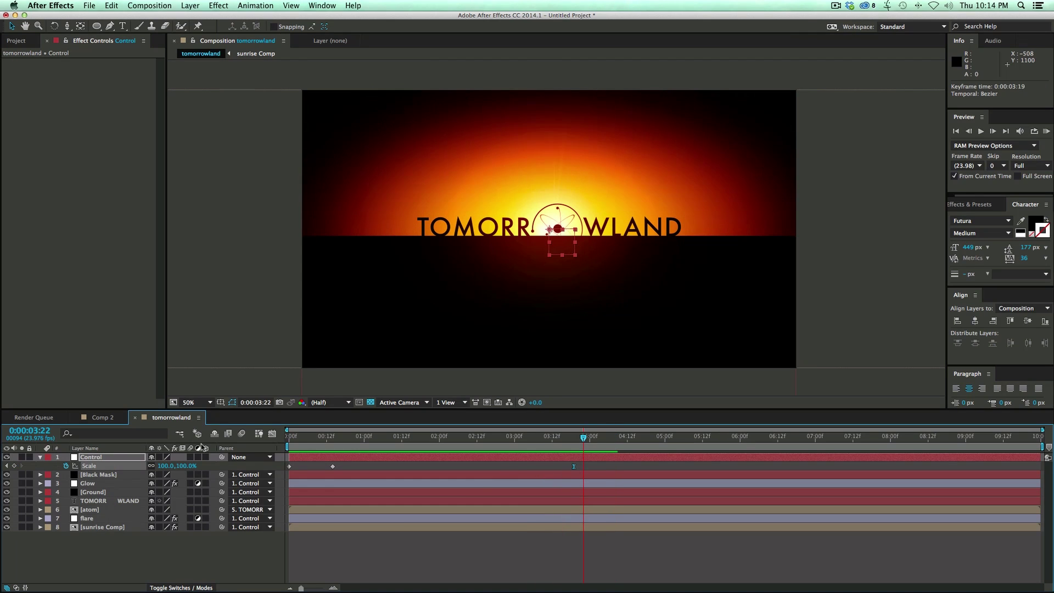
click(273, 434)
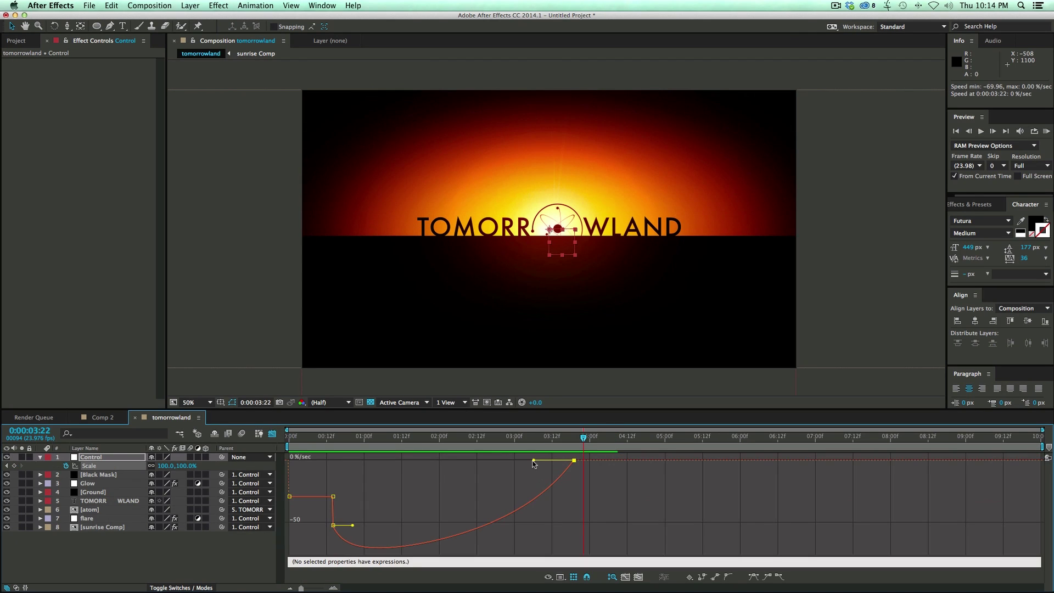
drag(533, 463, 474, 462)
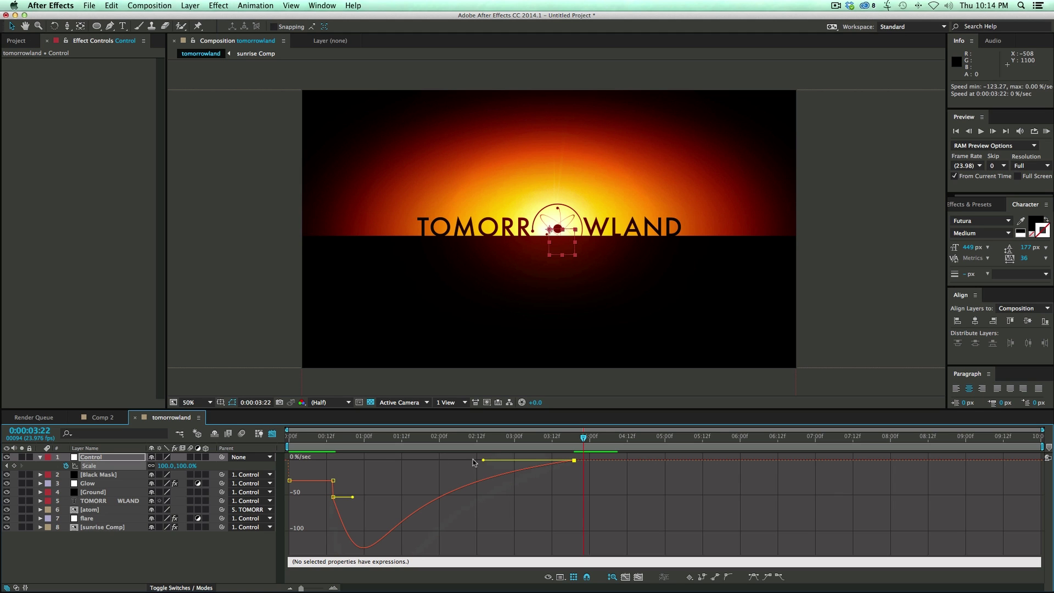
Shift the early Scale keyframe four frames earlier and preview the reshaped curve from 00:12
click(327, 443)
key(space)
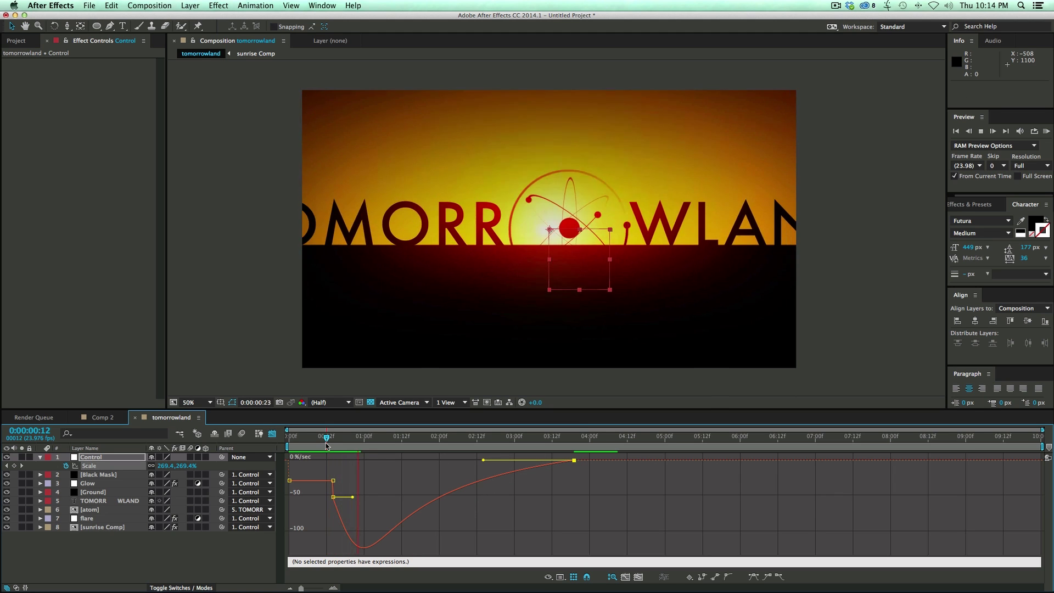
drag(333, 496, 373, 486)
key(space)
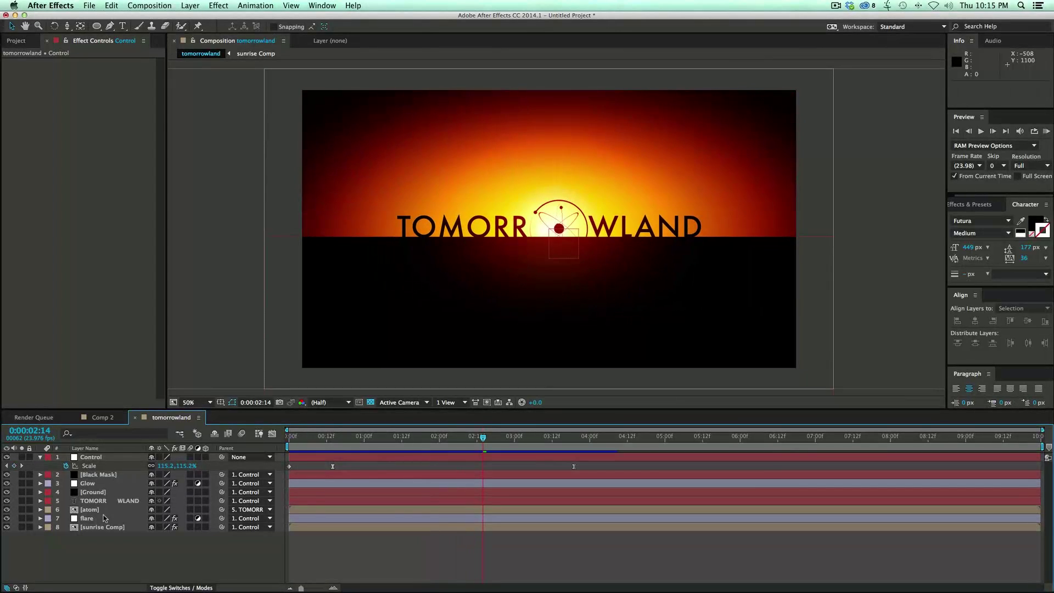
Open the atom precomp from the timeline for editing
double_click(97, 510)
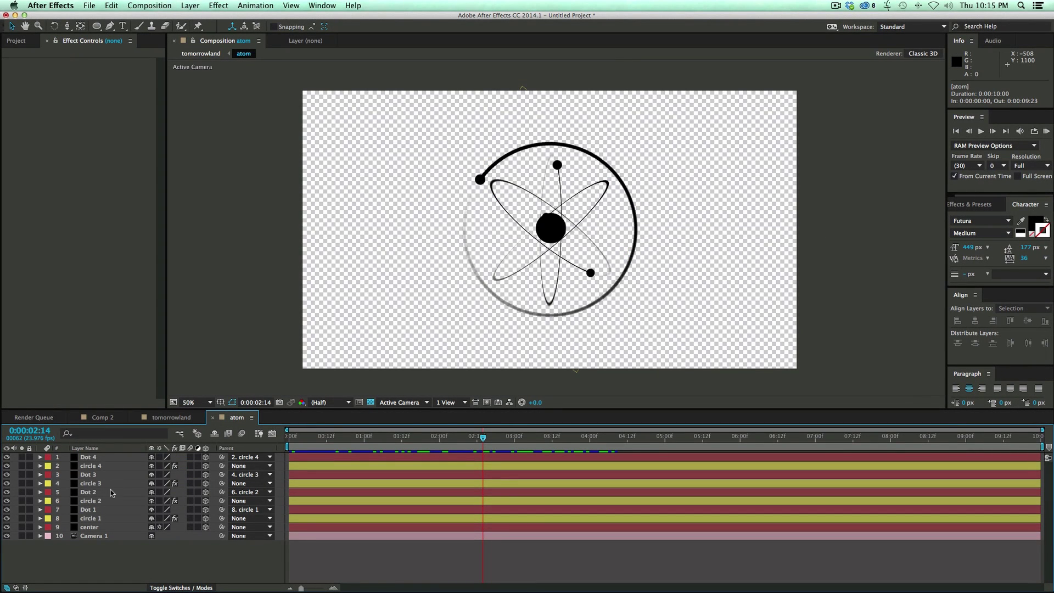
Select Dot 4 and Dot 3, zooming to 100% and panning to inspect the orbiting dots
click(103, 458)
key(period)
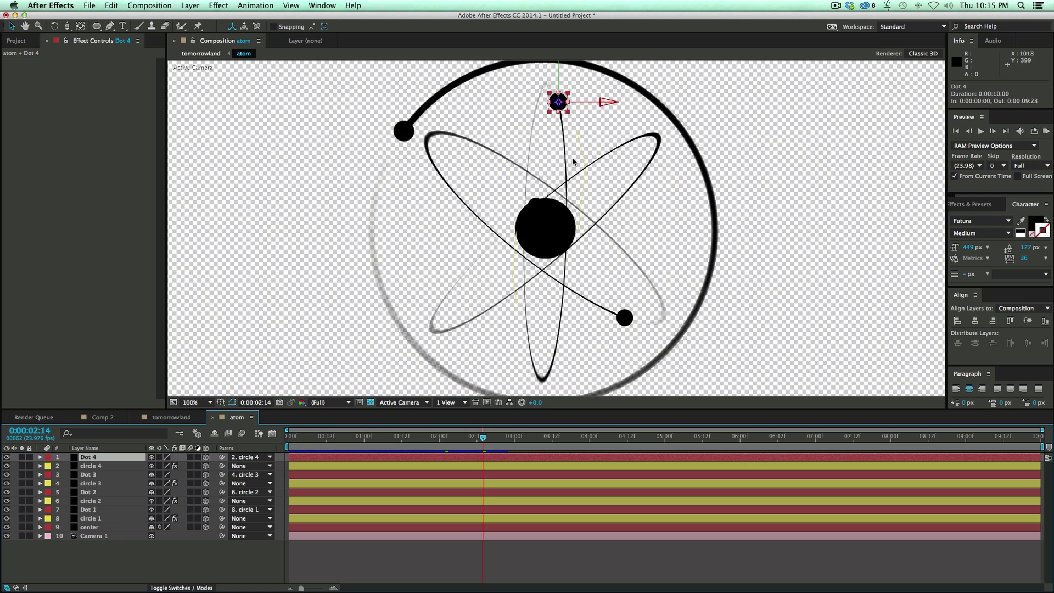
key(comma)
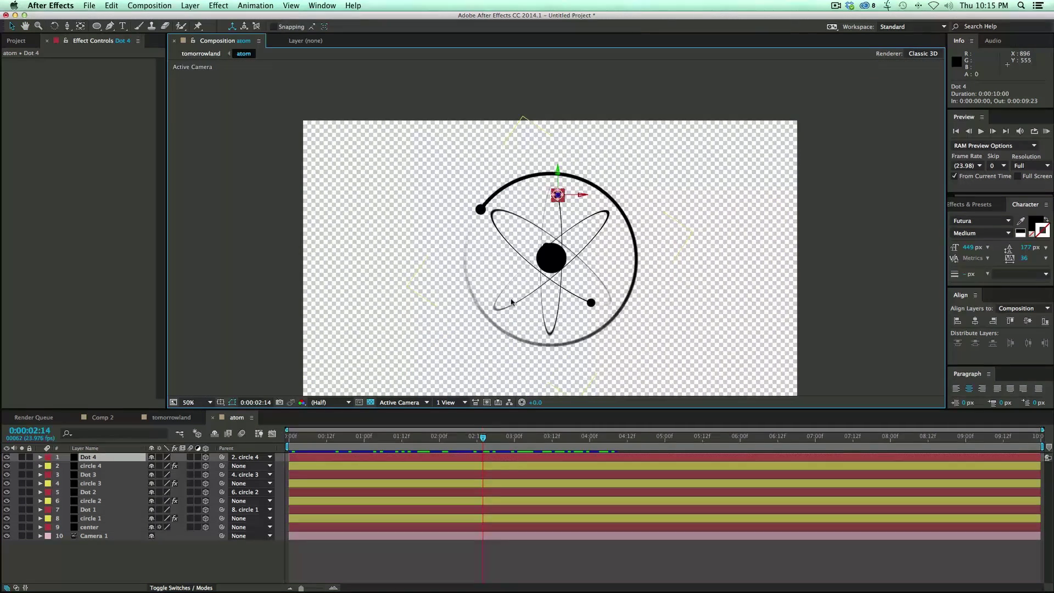
key(period)
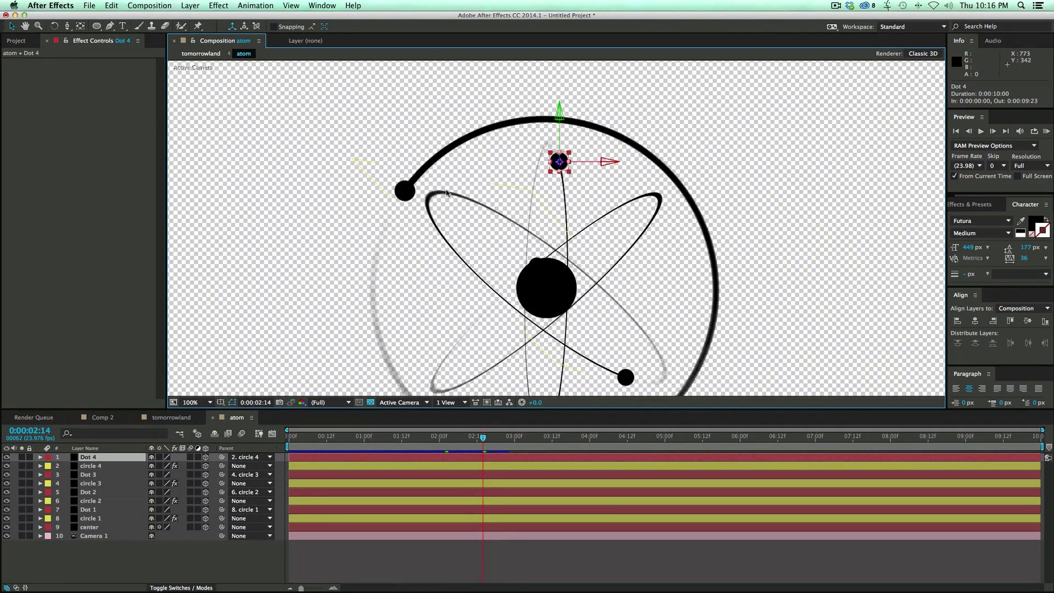
click(90, 474)
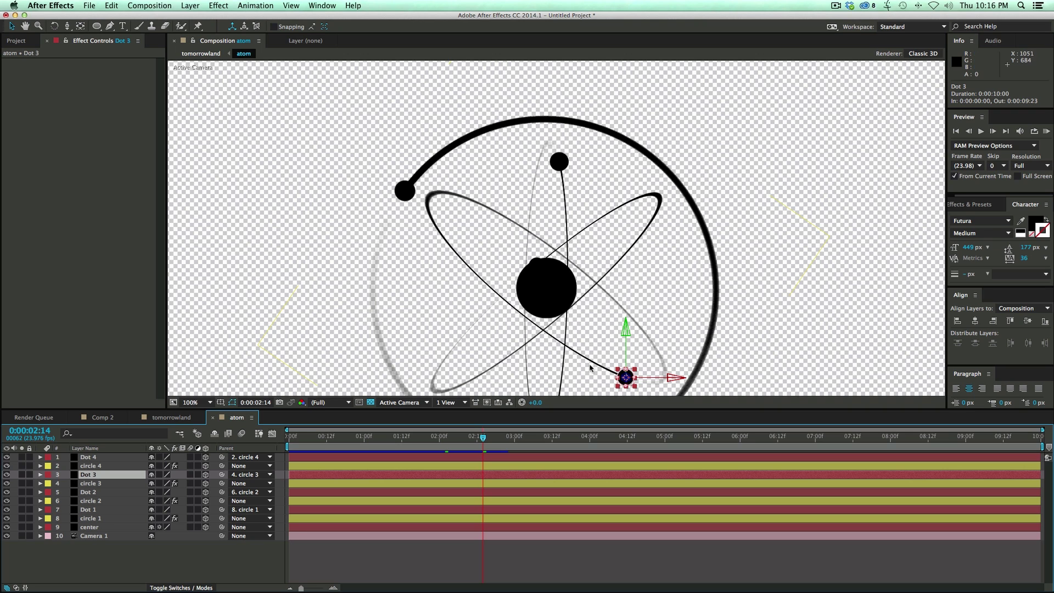
drag(586, 370, 594, 332)
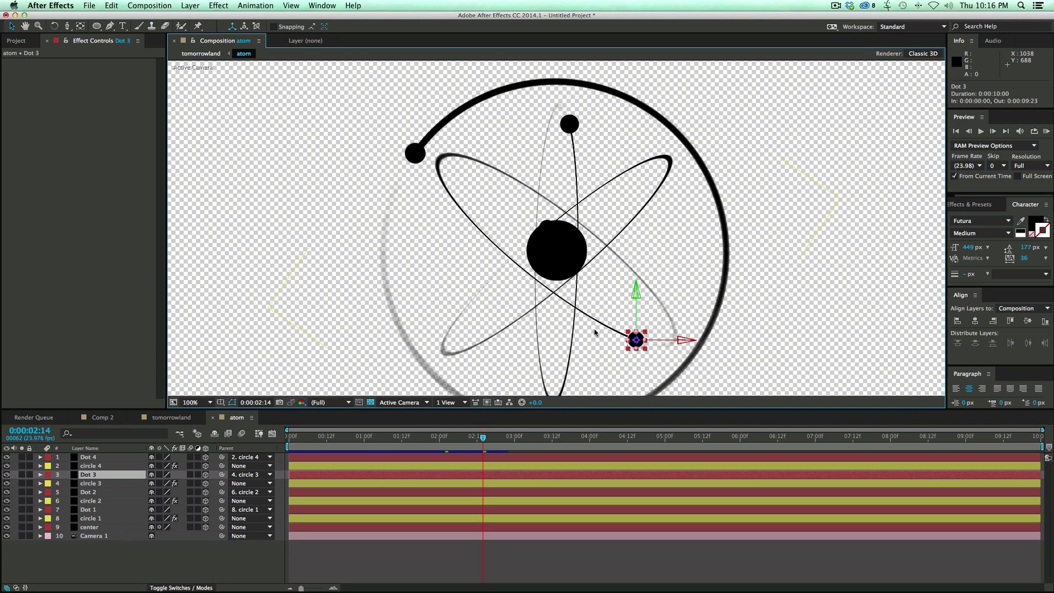